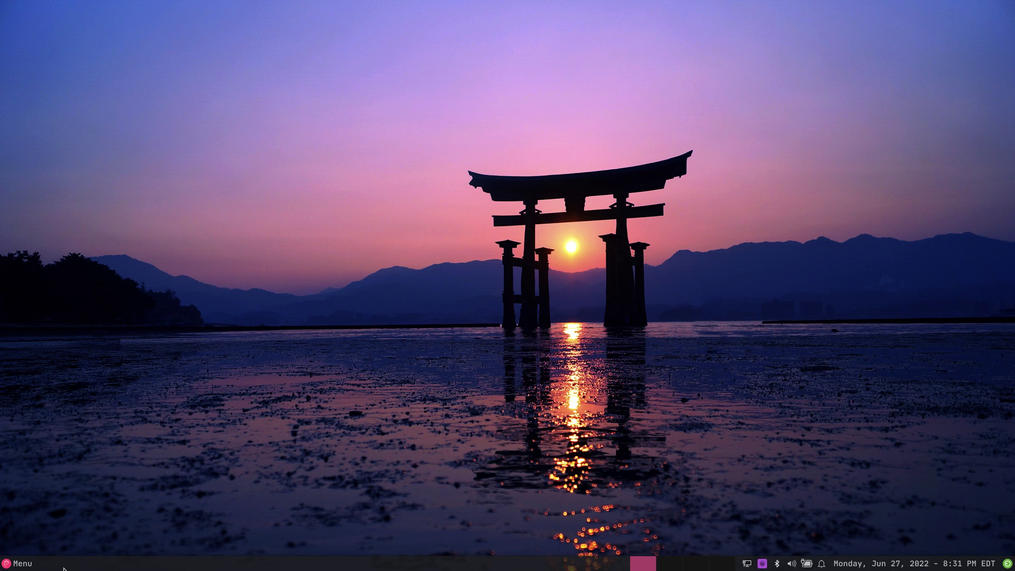
Step: Open the preferences of the desktop panel and show its list of items
right_click(507, 568)
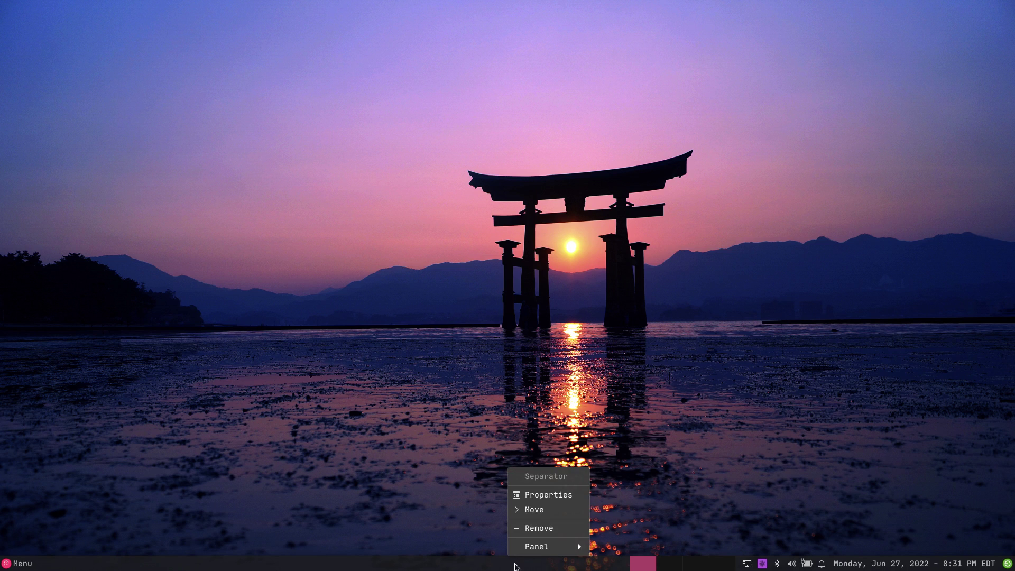
mouse_move(566, 546)
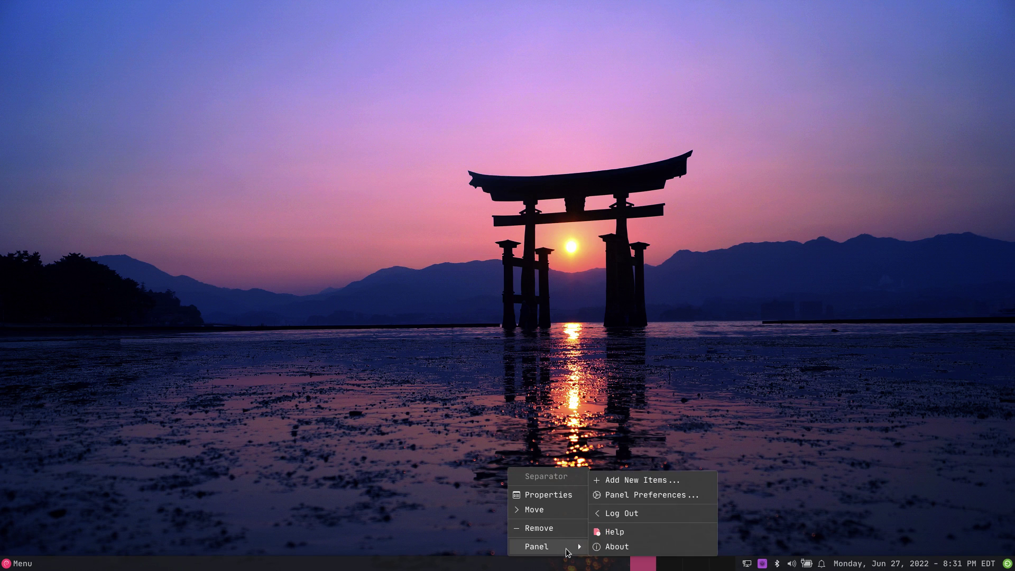
left_click(648, 496)
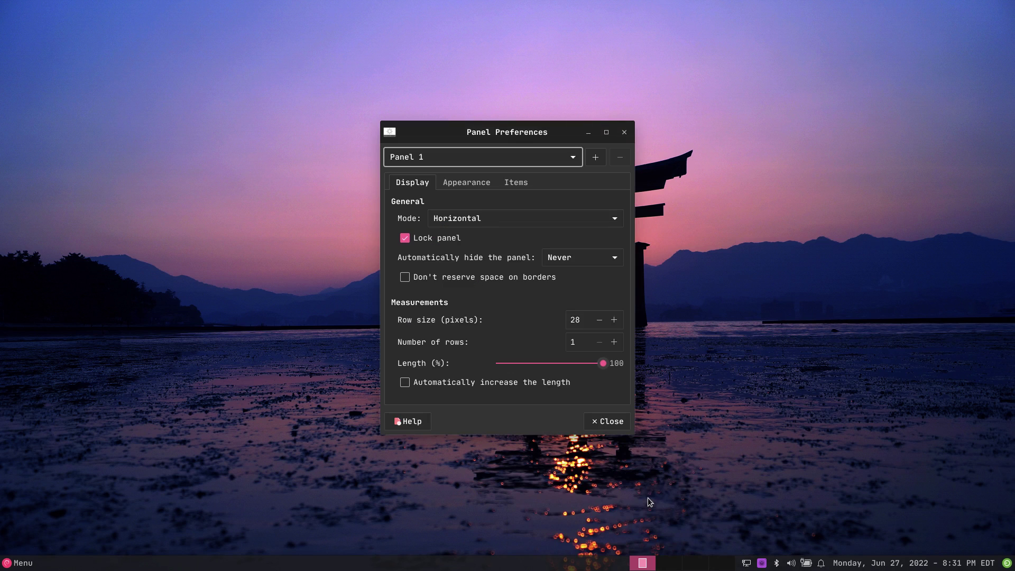
left_click(520, 184)
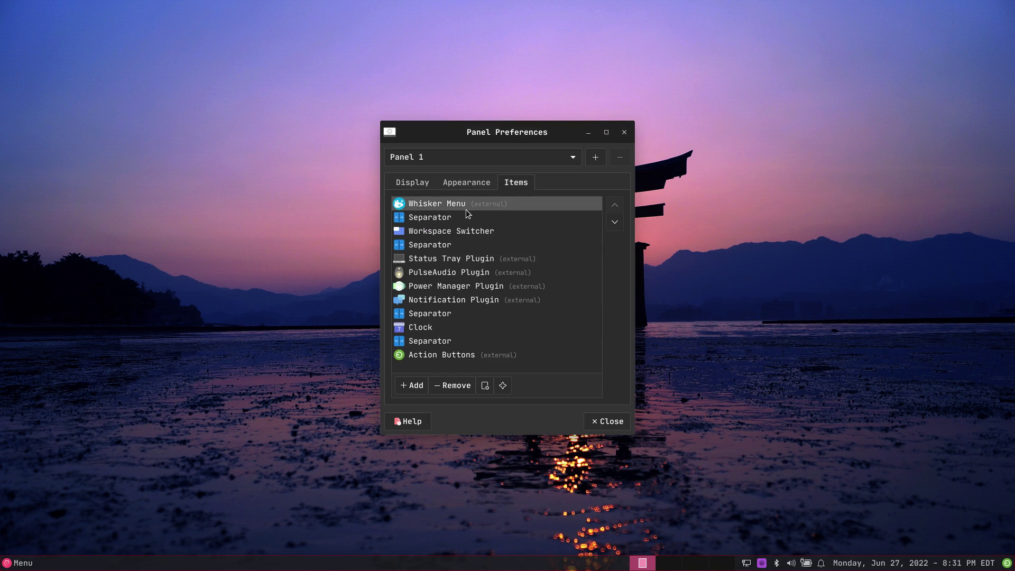
Step: Add two Launcher items to Panel 1 and close the list of new items
left_click(414, 388)
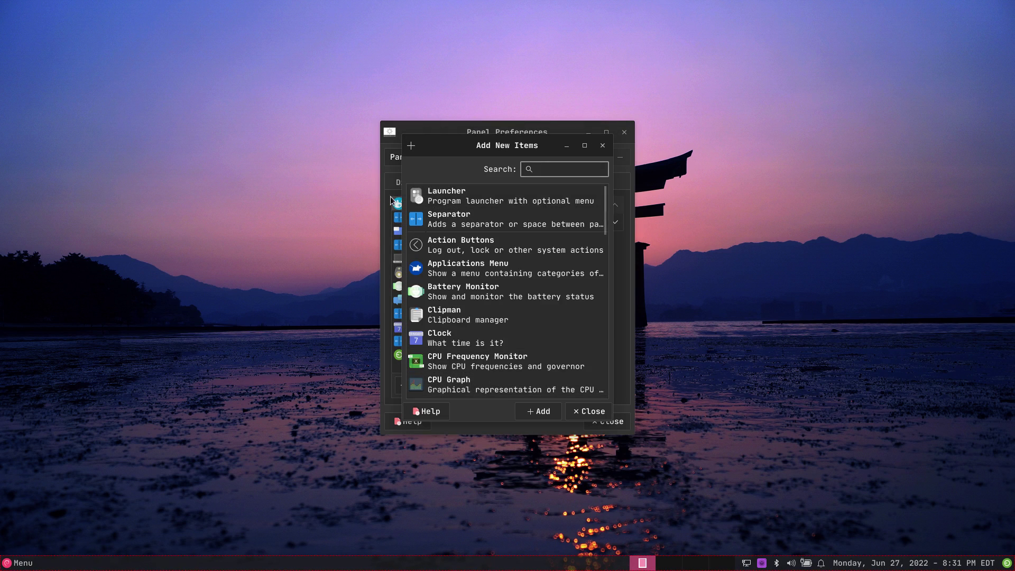
left_click(445, 199)
left_click(539, 415)
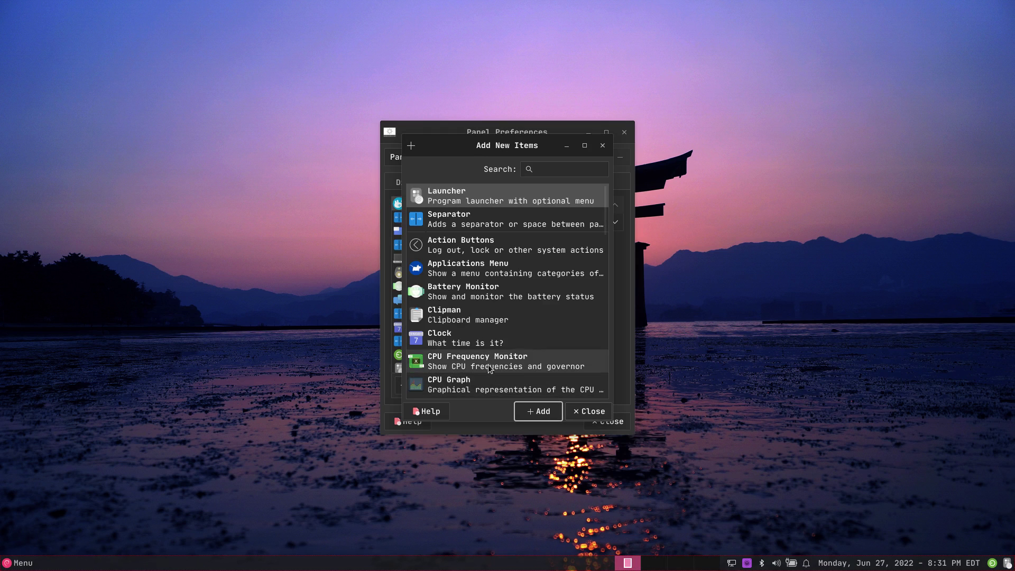
left_click(546, 412)
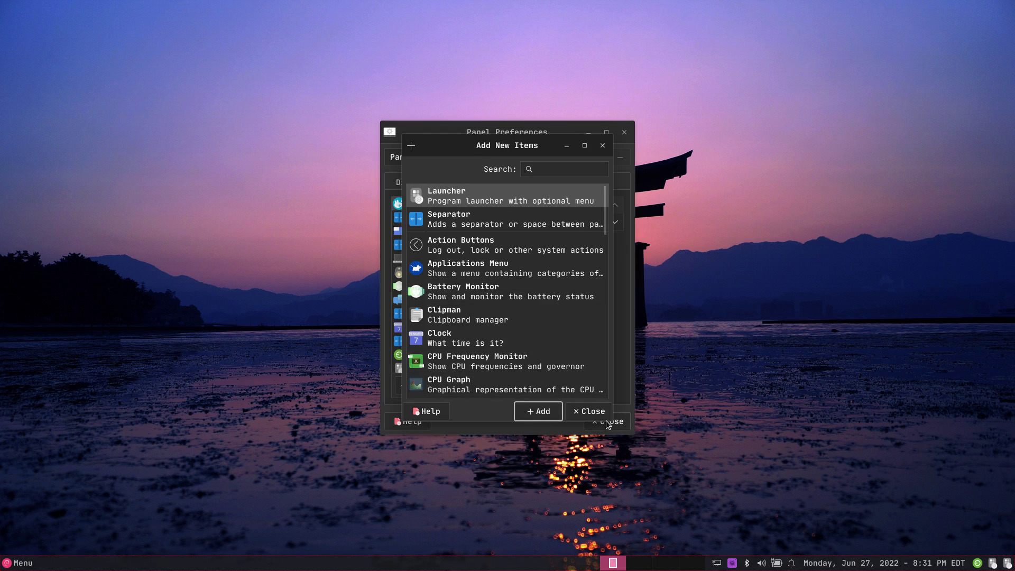
left_click(585, 411)
Step: Reorder both new Launcher items so they sit directly after Whisker Menu, ahead of the first separator
scroll(449, 359, "down", 1)
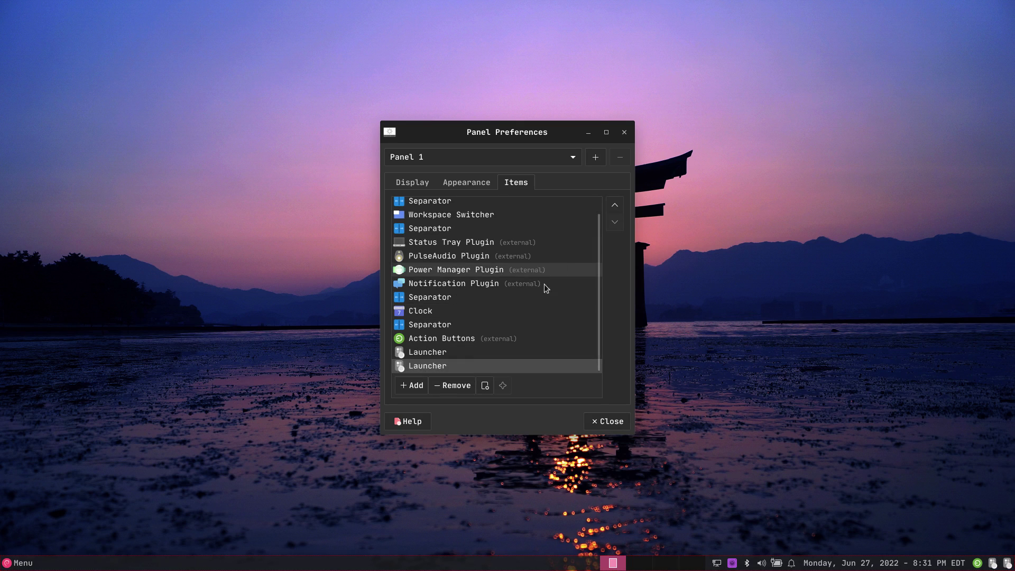
left_click(615, 205)
left_click(615, 205)
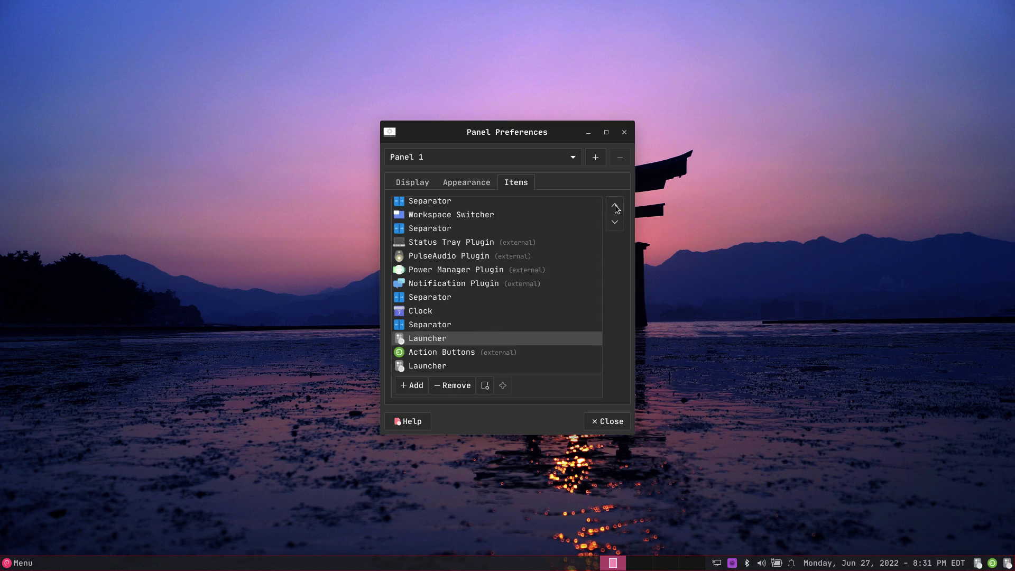
left_click(615, 205)
left_click(615, 205)
left_click(615, 205)
left_click(614, 206)
left_click(615, 205)
left_click(614, 206)
left_click(614, 206)
left_click(615, 206)
left_click(614, 206)
left_click(615, 206)
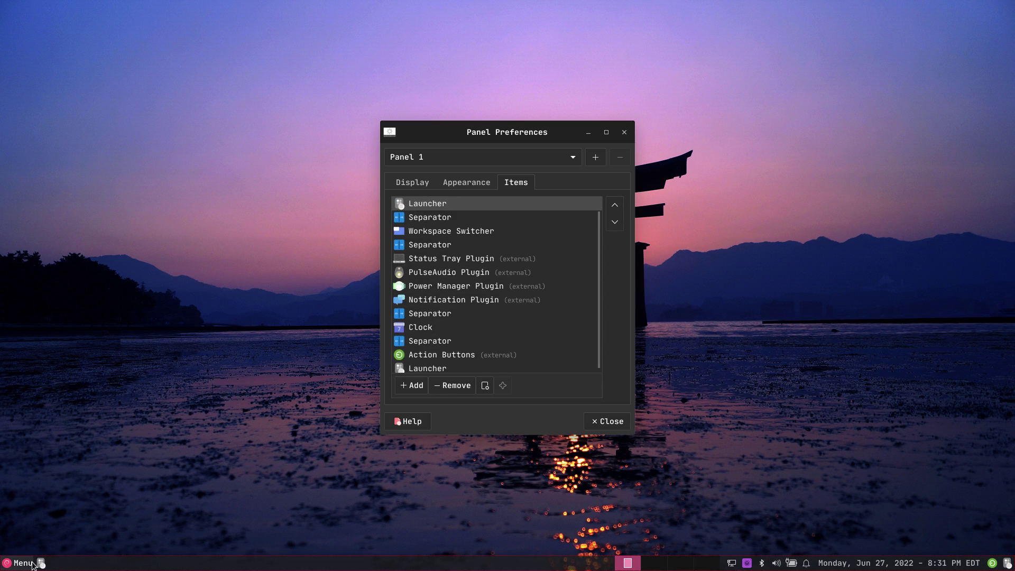
scroll(490, 285, "down", 1)
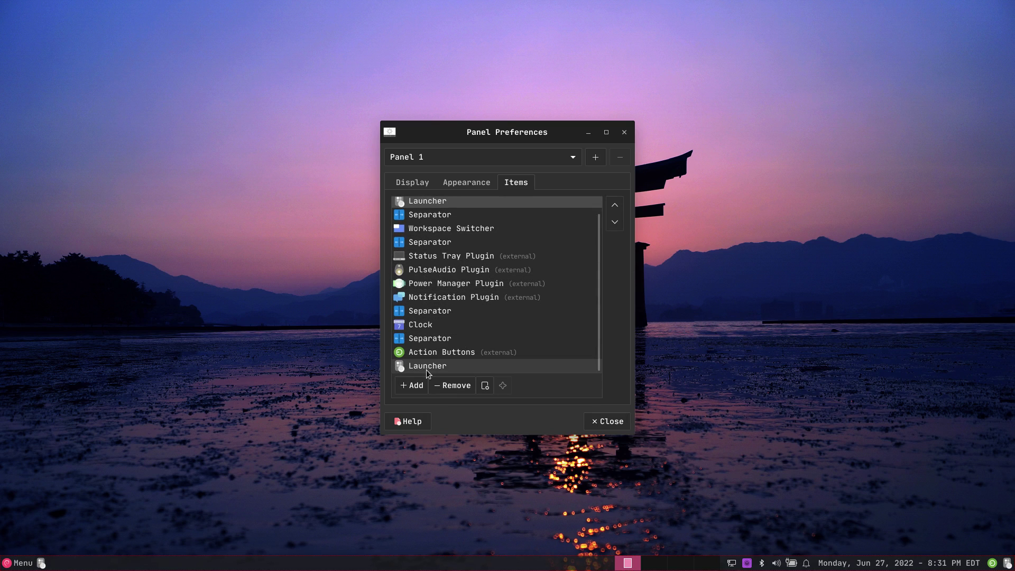
left_click_drag(426, 369, 434, 226)
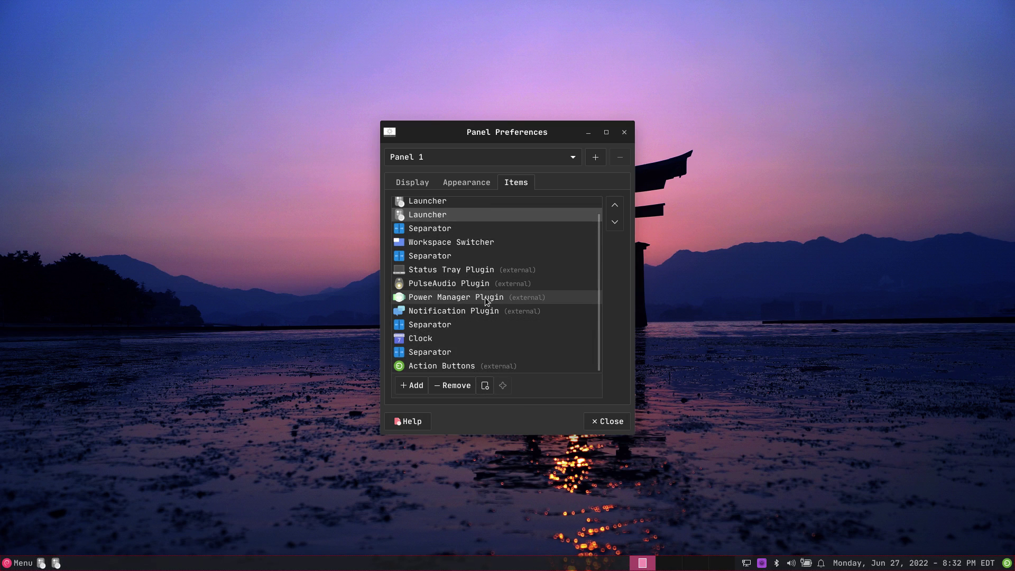
Step: Assign Firefox ESR to the first launcher, finding it with the search term "fire"
left_click(423, 205)
scroll(465, 243, "up", 1)
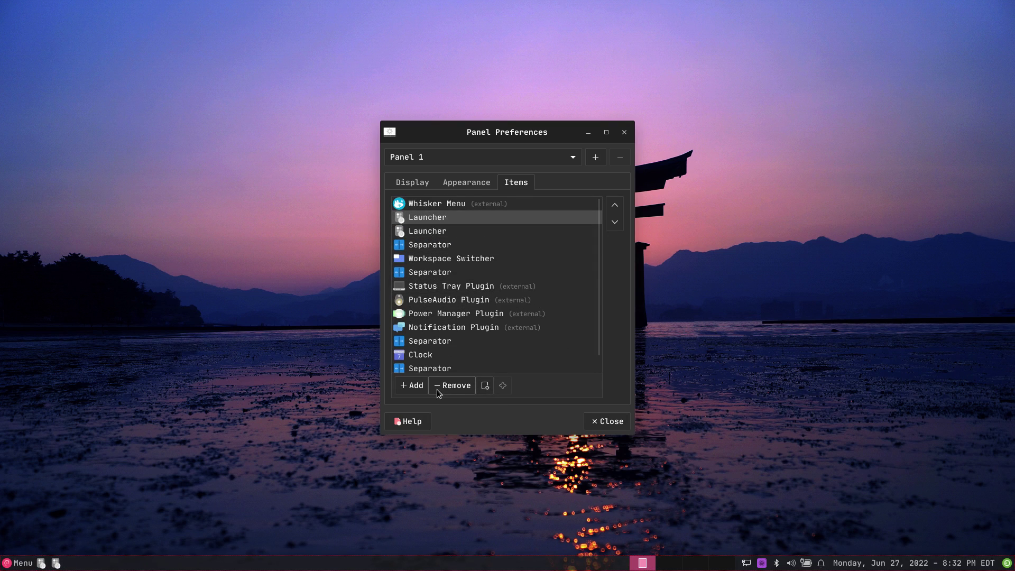
left_click(486, 386)
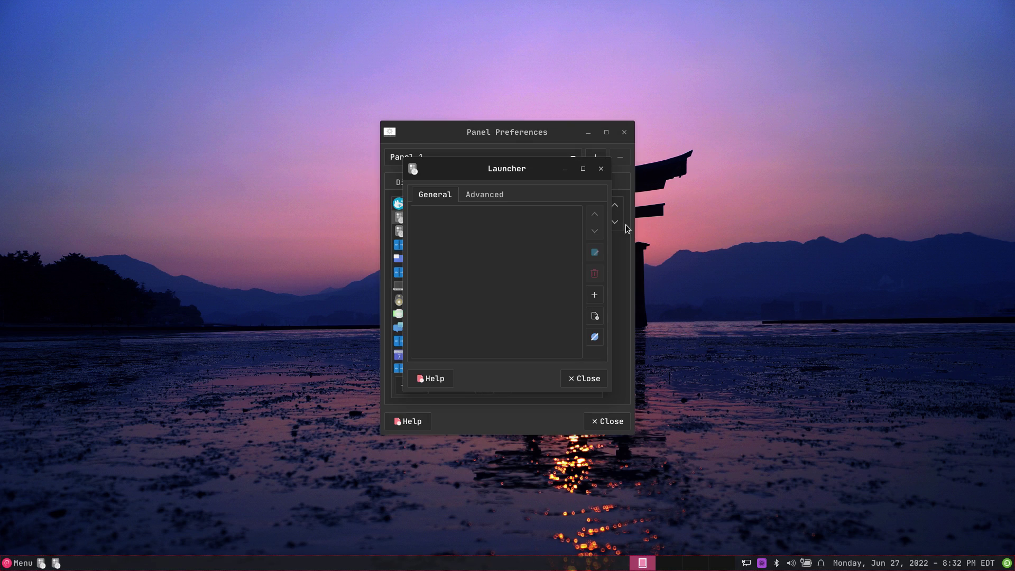
left_click(594, 294)
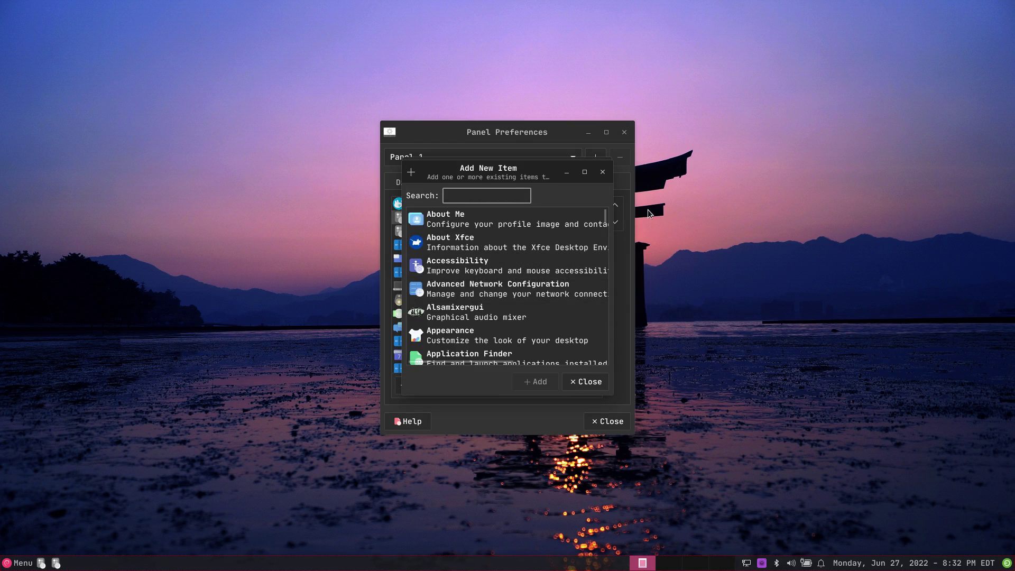
type("fire")
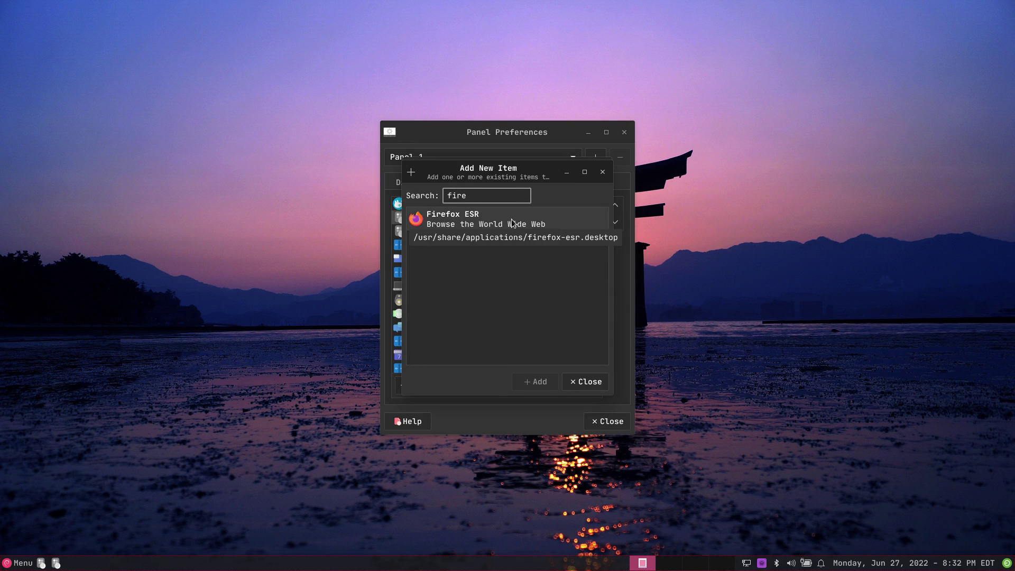
left_click(512, 222)
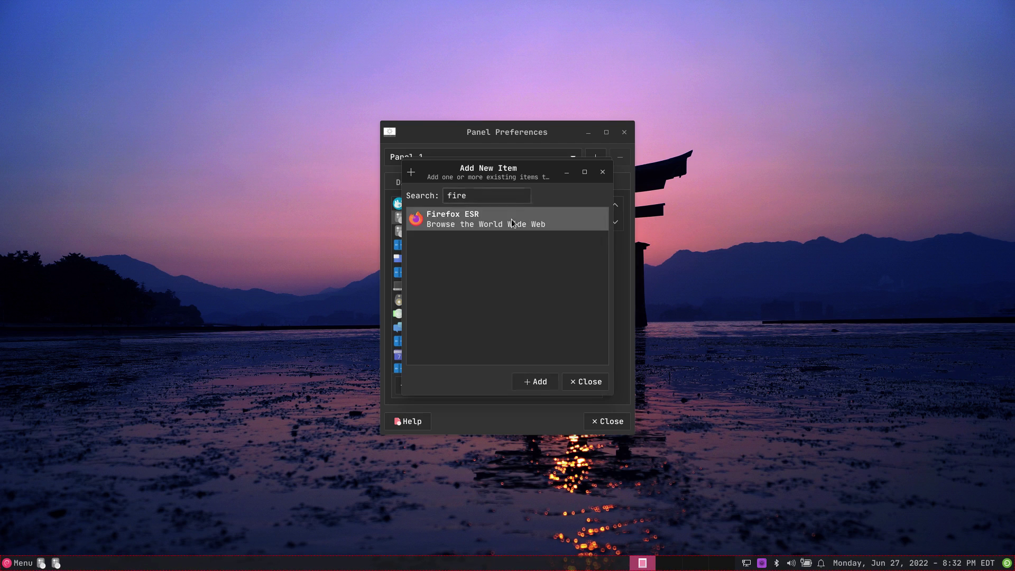
left_click(537, 383)
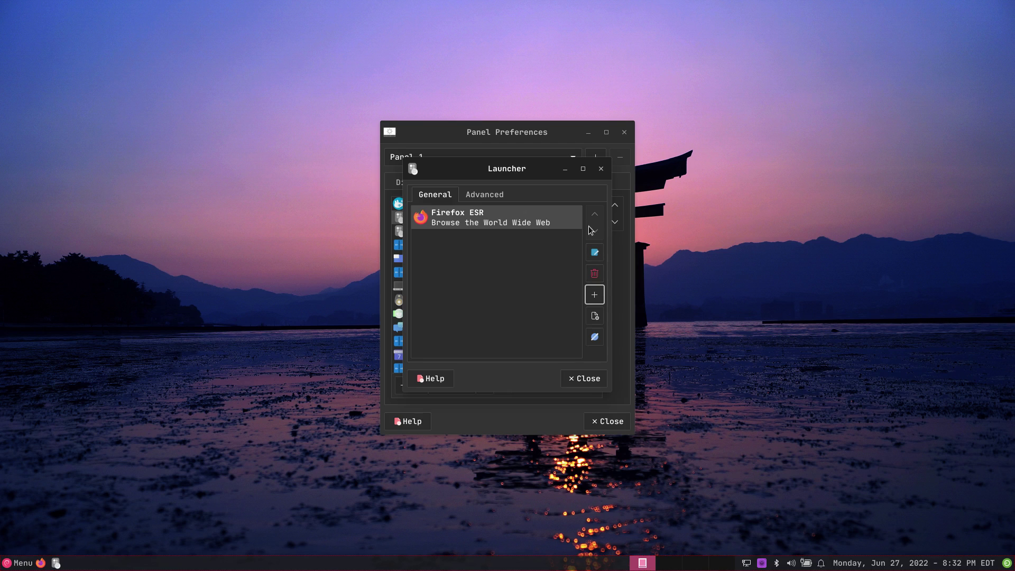
left_click(13, 560)
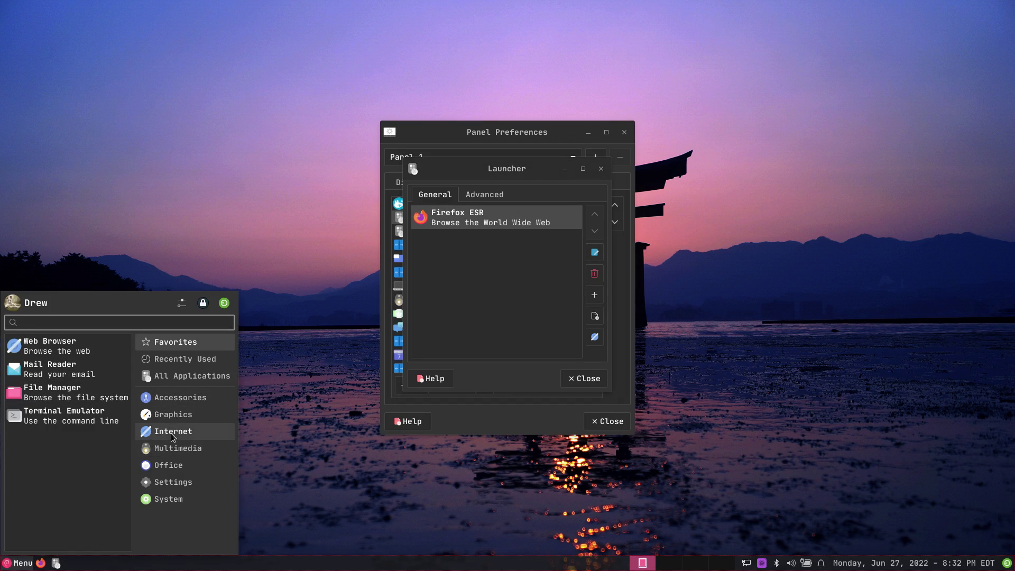
left_click(306, 423)
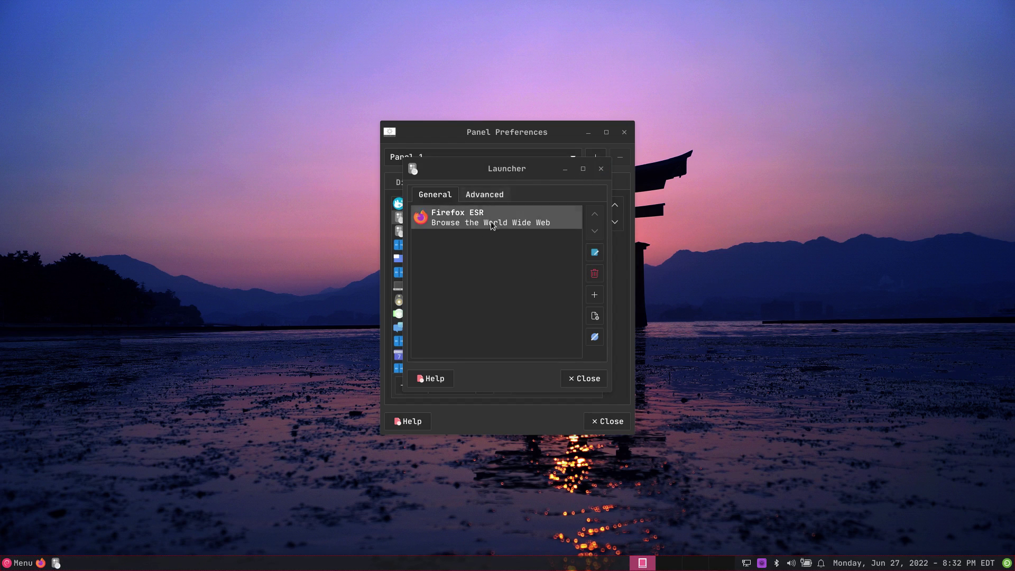
left_click(594, 296)
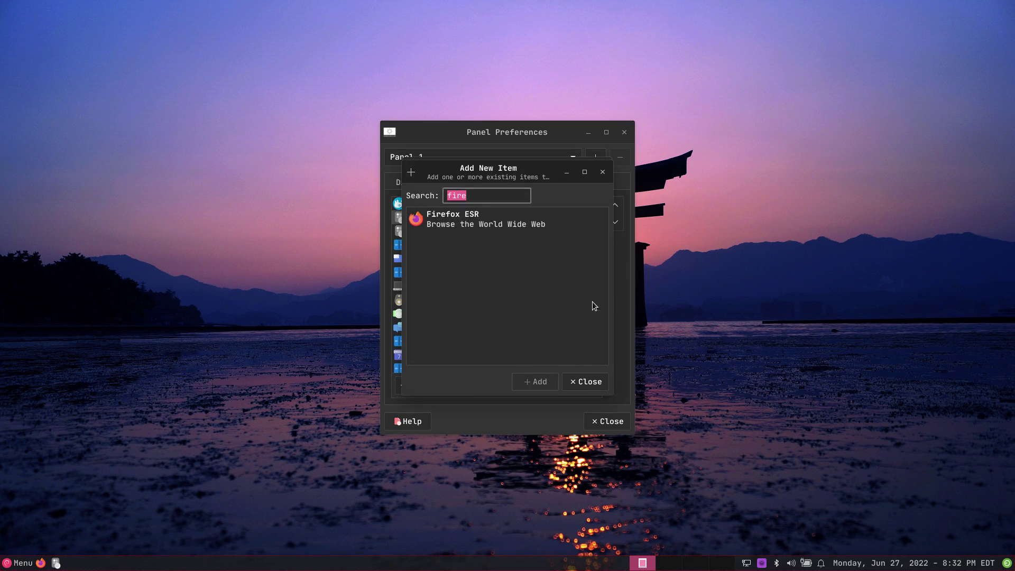
left_click(582, 389)
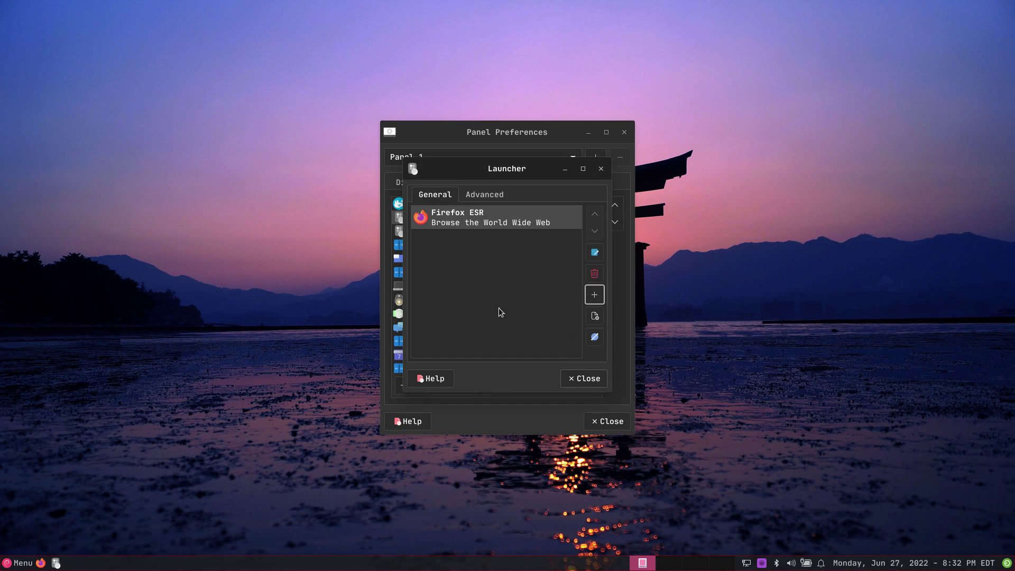
Step: Add Htop as a second program in the Firefox launcher and remove it again
left_click(592, 297)
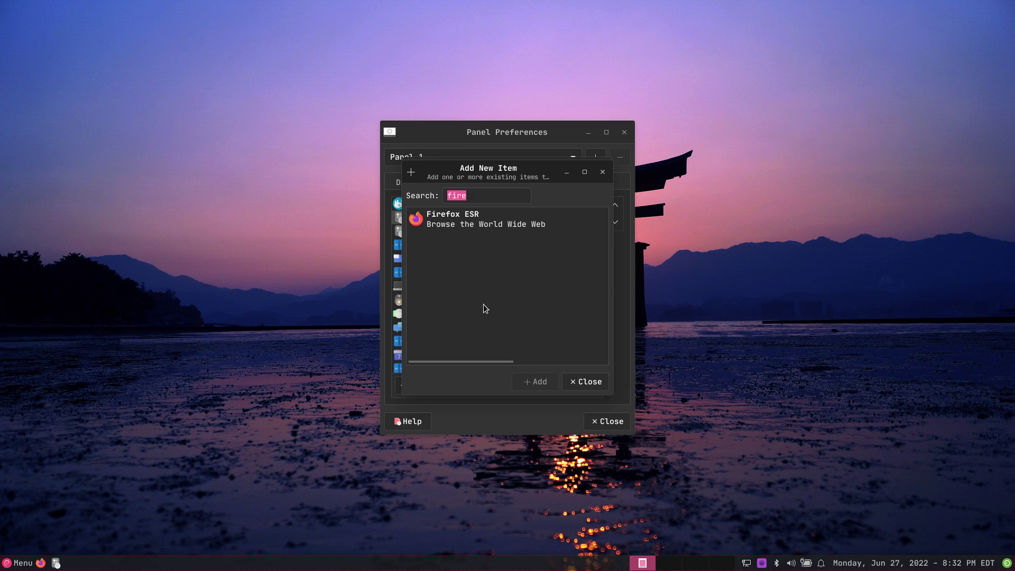
left_click(479, 202)
key("BackSpace")
key("BackSpace")
key("BackSpace")
key("BackSpace")
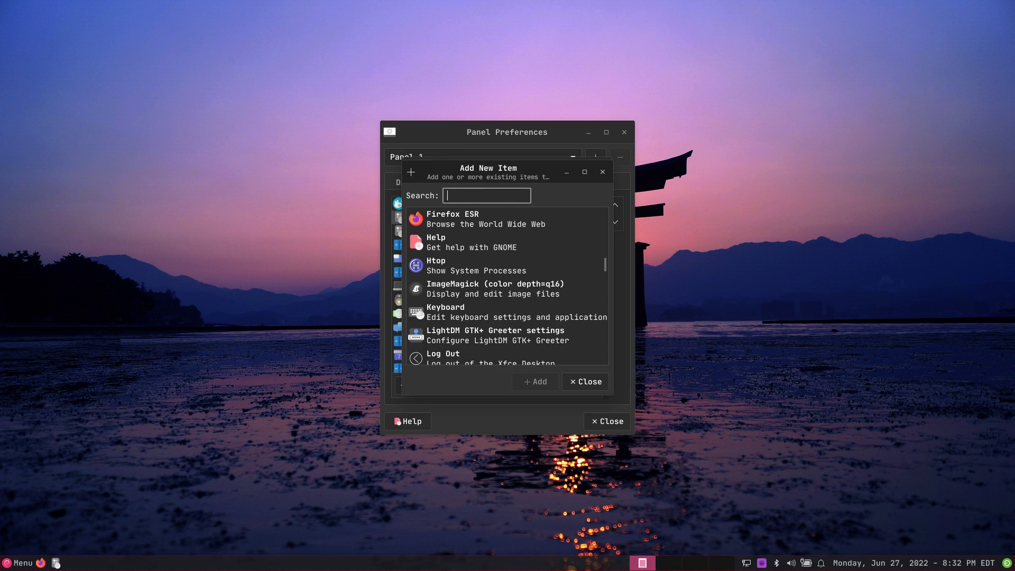
double_click(459, 266)
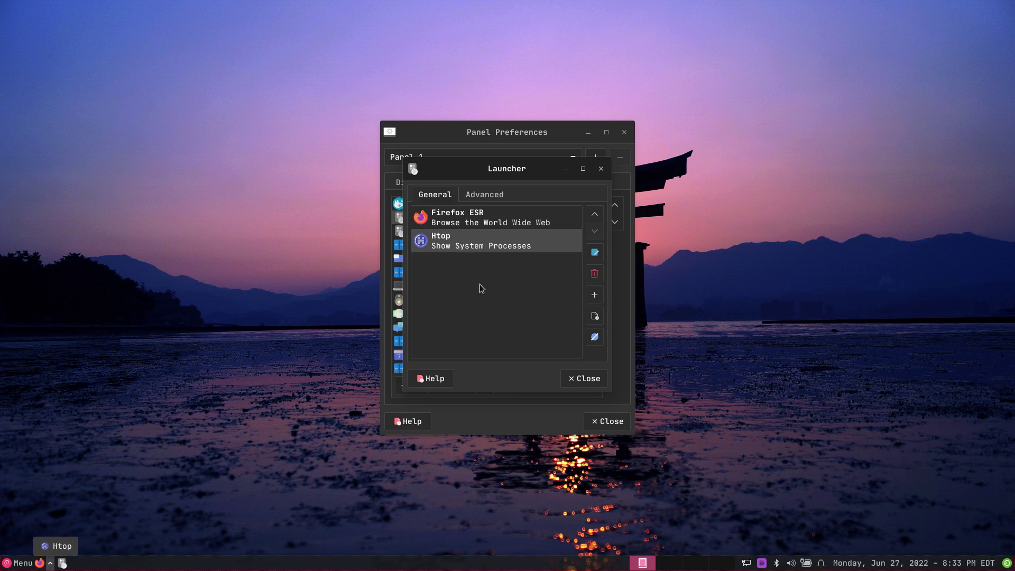
left_click(594, 273)
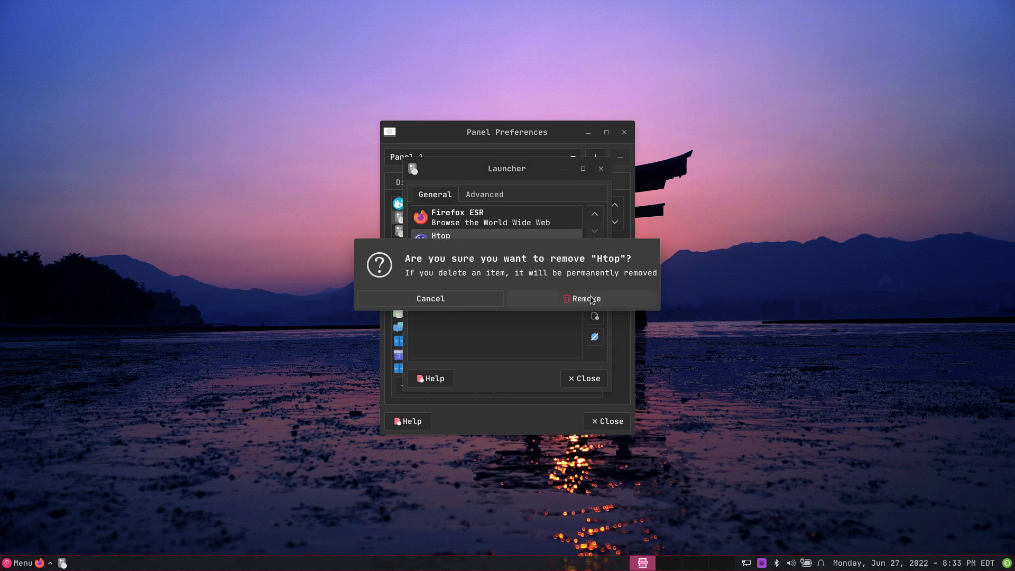
left_click(575, 302)
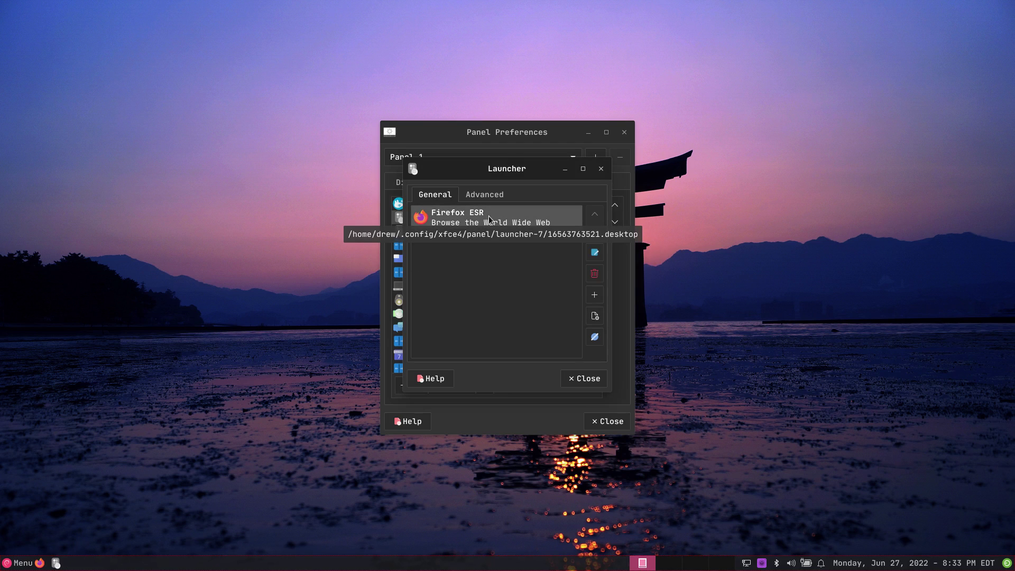
Step: Assign Xfce Terminal to the second launcher, finding it with the search term "termin", and close the launcher settings
left_click(584, 379)
left_click(432, 232)
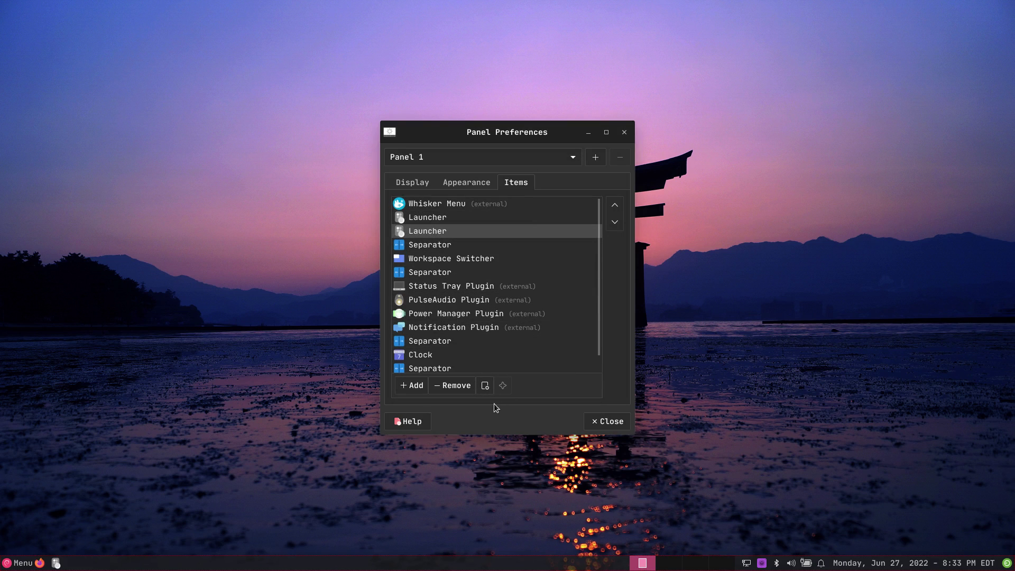
left_click(484, 386)
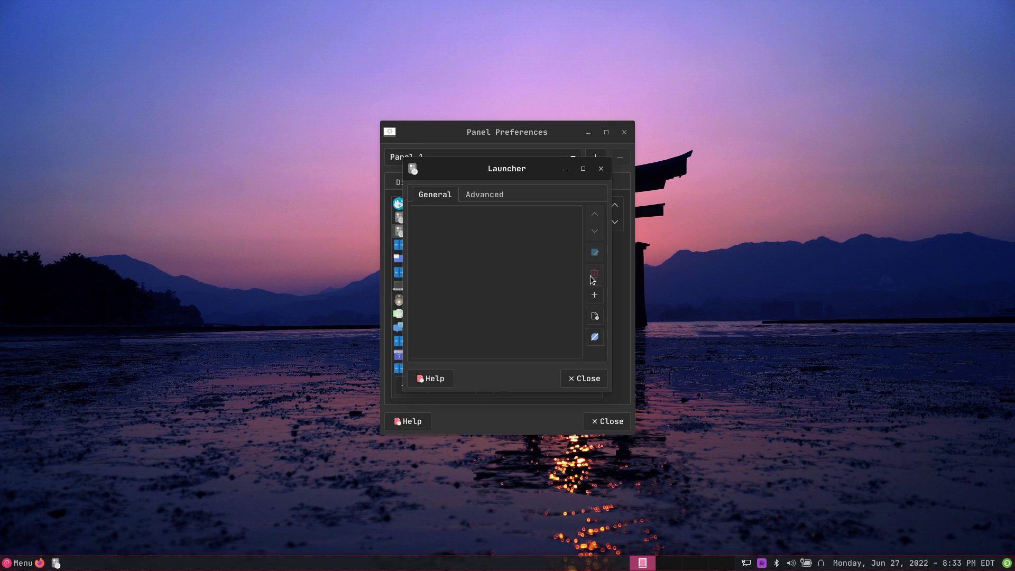
left_click(594, 295)
type("ter")
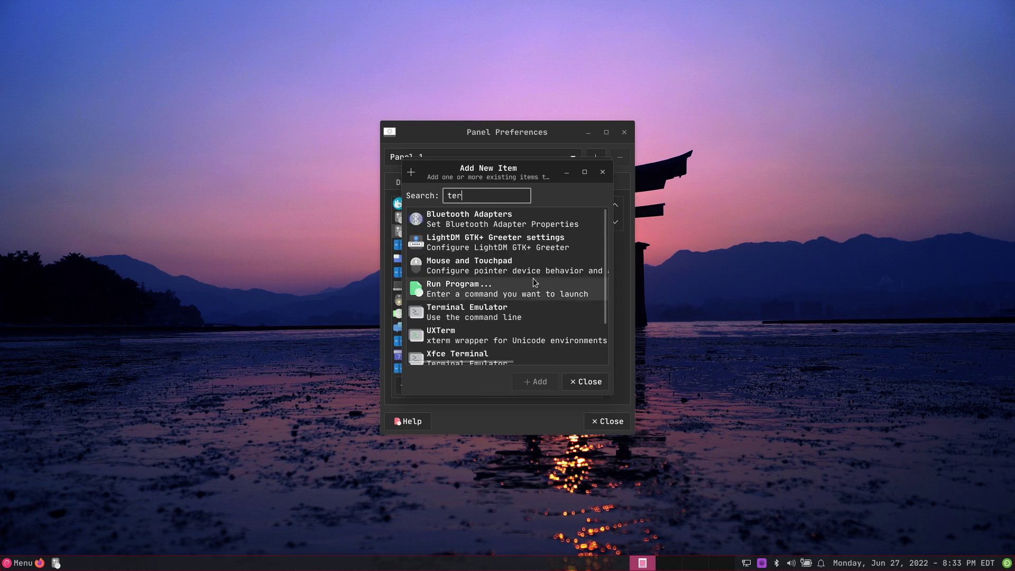
type("min")
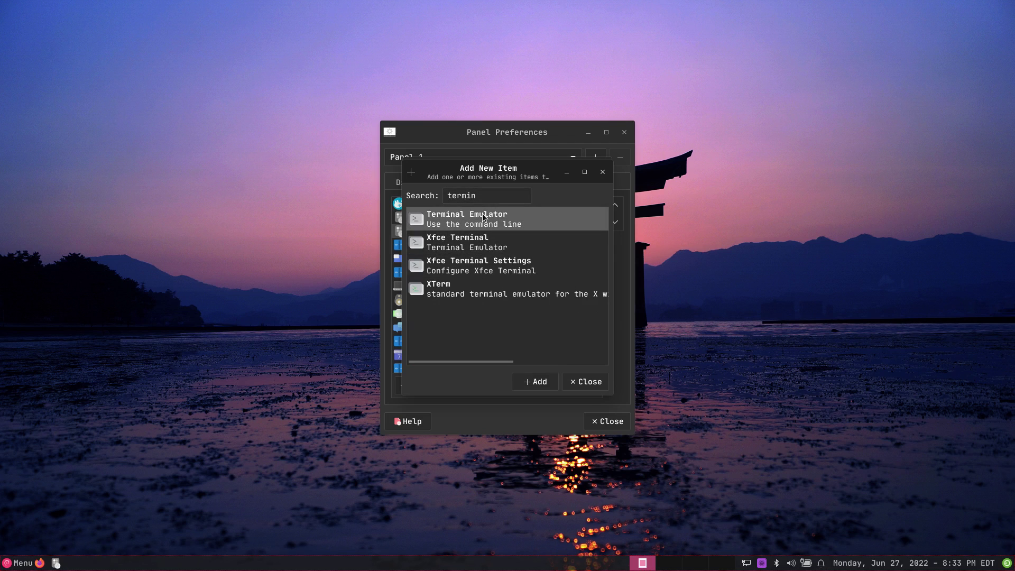
left_click(442, 241)
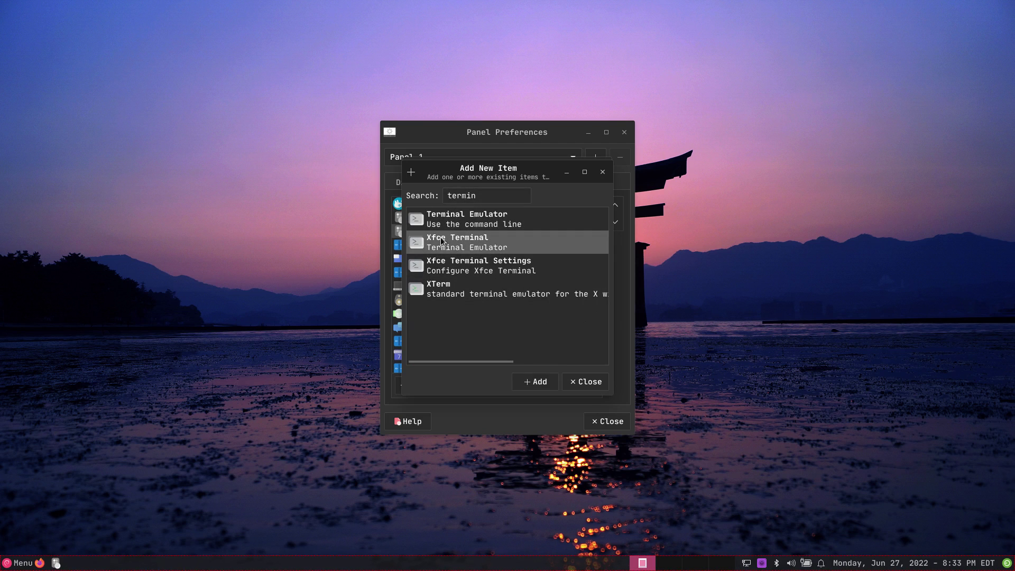
left_click(549, 383)
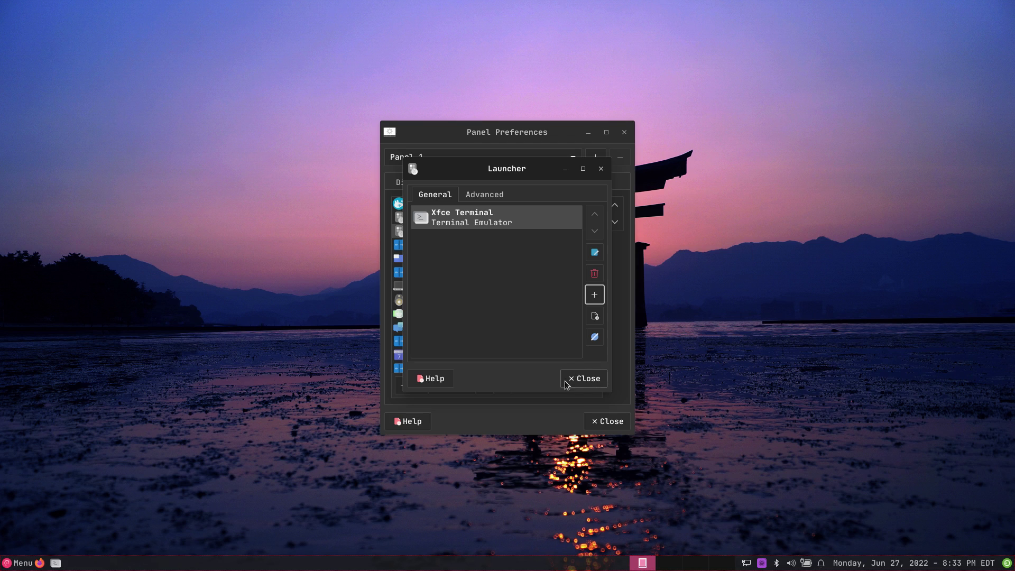
left_click(586, 378)
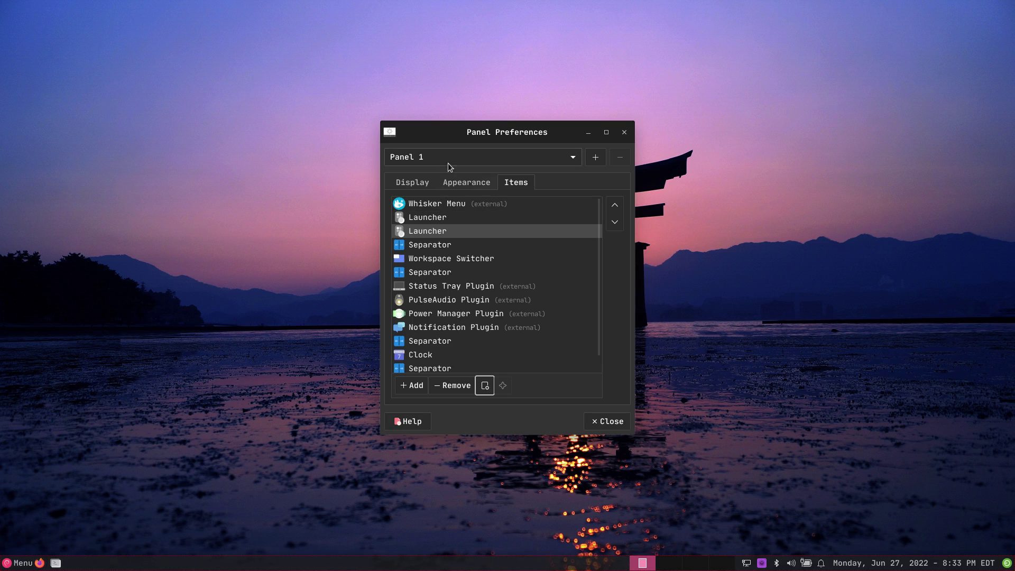
Step: Add a Separator item to the panel and place it directly after Whisker Menu, ahead of the two launchers
scroll(518, 316, "down", 2)
left_click(411, 385)
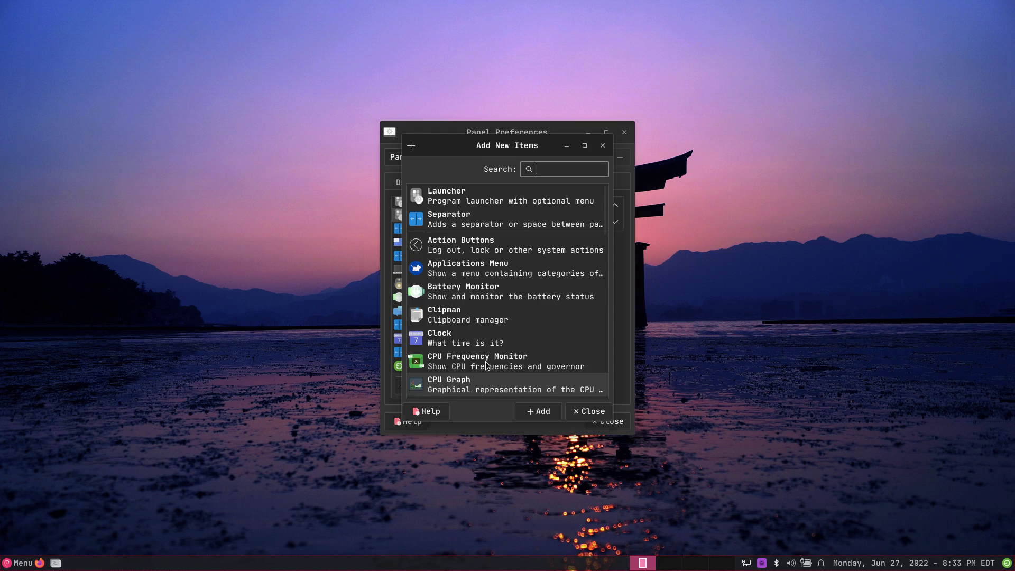
left_click(453, 225)
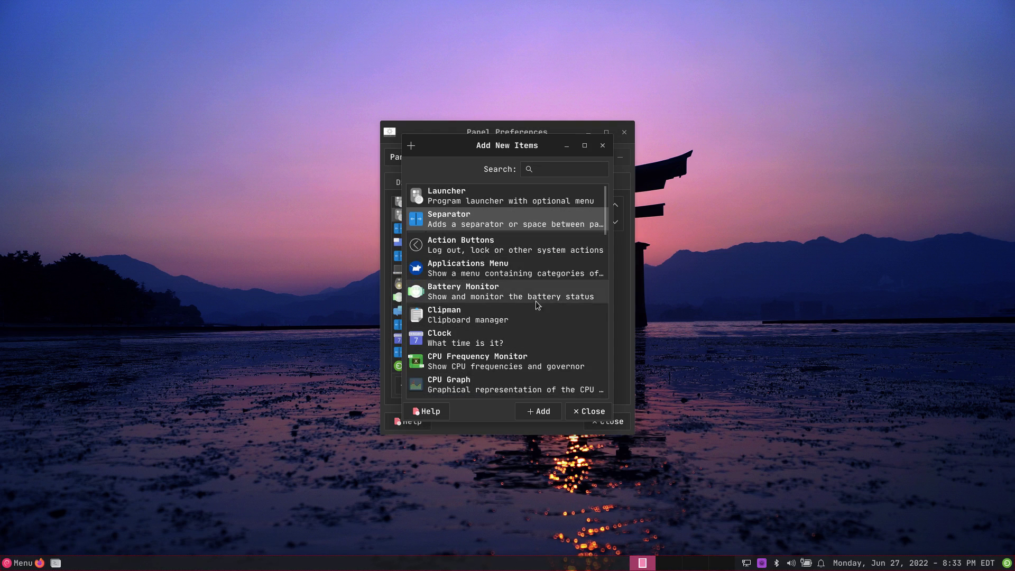
left_click(550, 416)
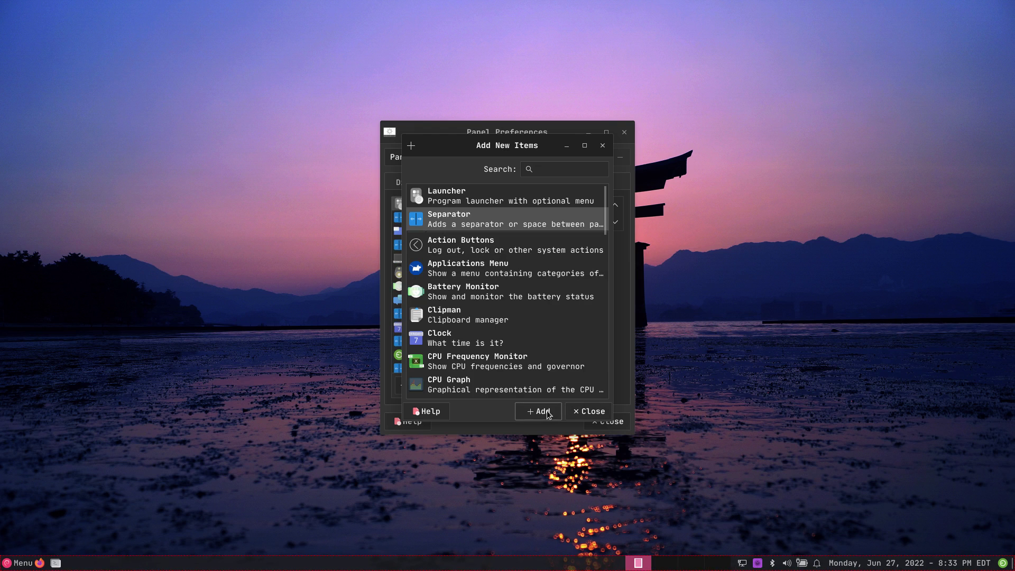
left_click(579, 417)
left_click_drag(430, 370, 439, 209)
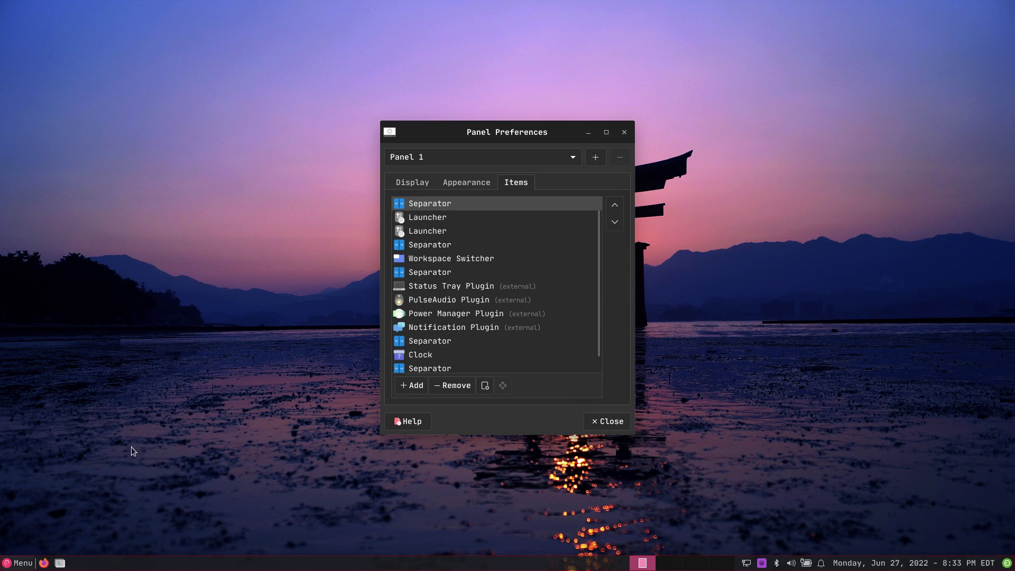
Step: Set the style of the new separator after Whisker Menu to Handle
left_click_drag(428, 203, 431, 206)
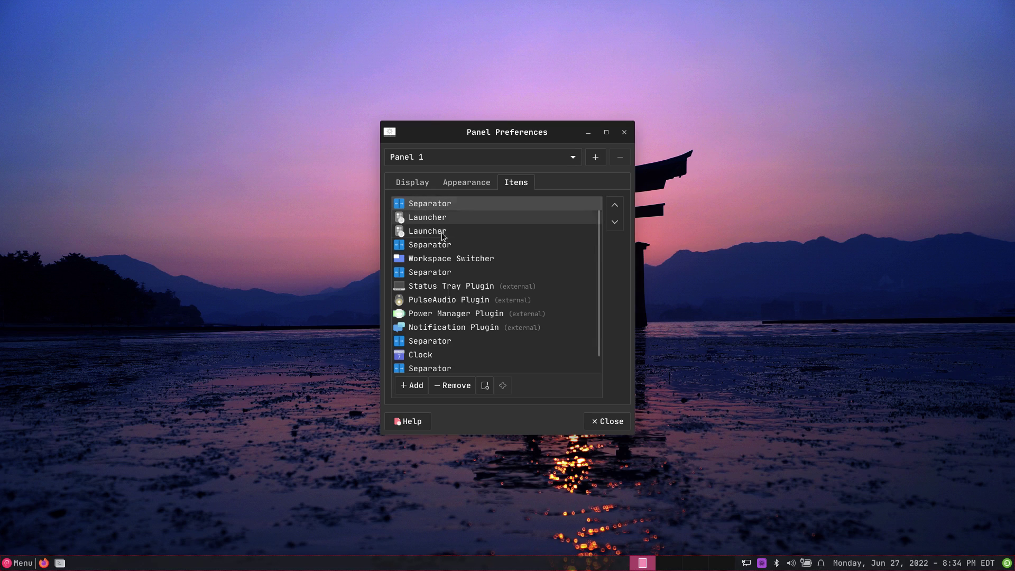
left_click(485, 386)
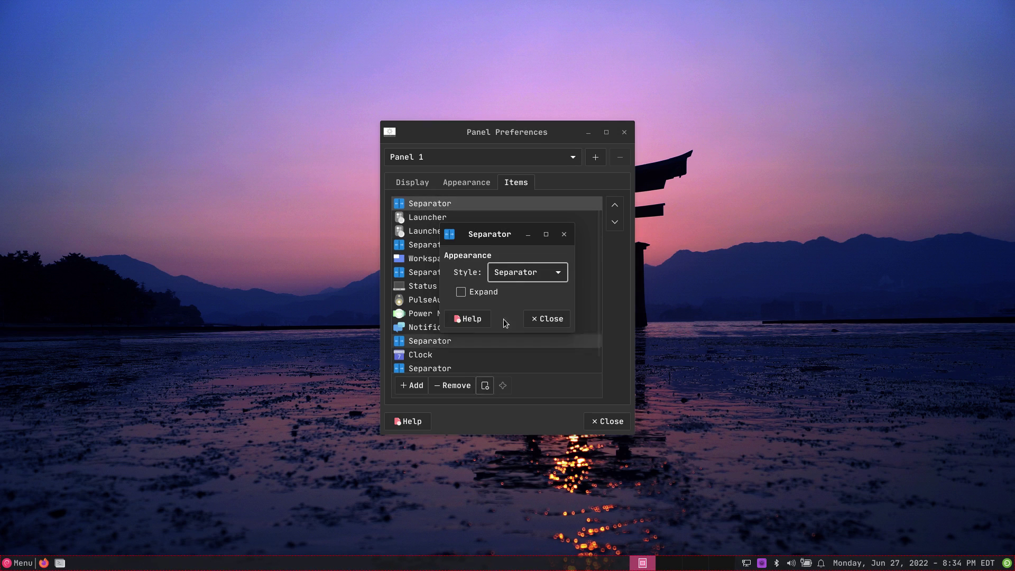
left_click(527, 273)
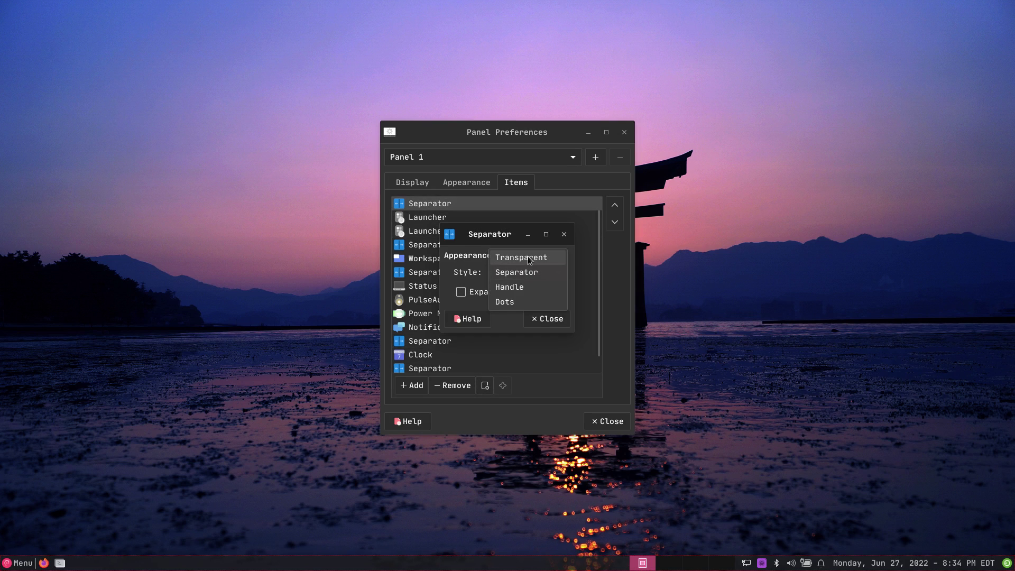
left_click(527, 288)
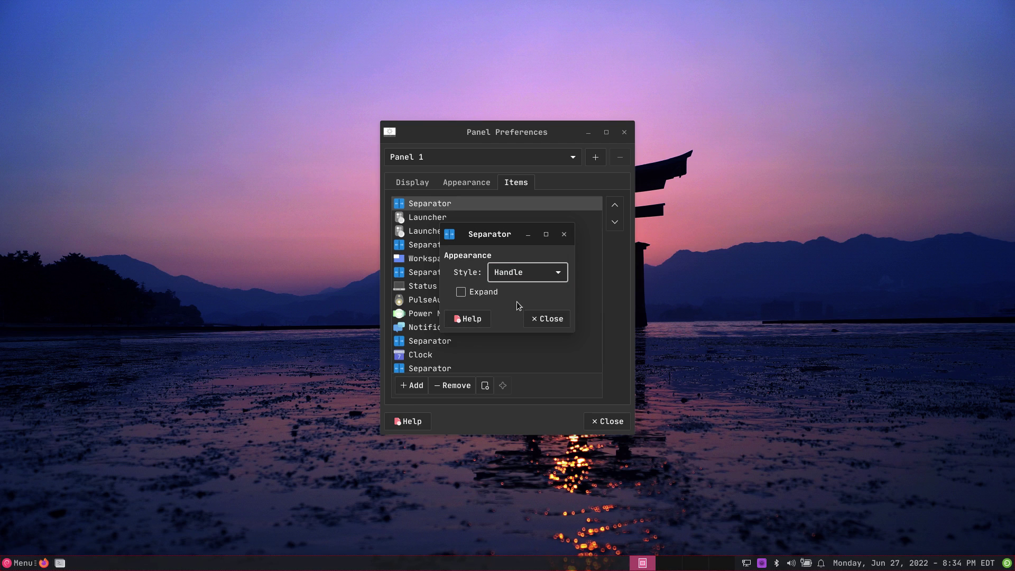
Step: Turn on the Expand option of the separator after Whisker Menu and turn it off again
left_click(522, 271)
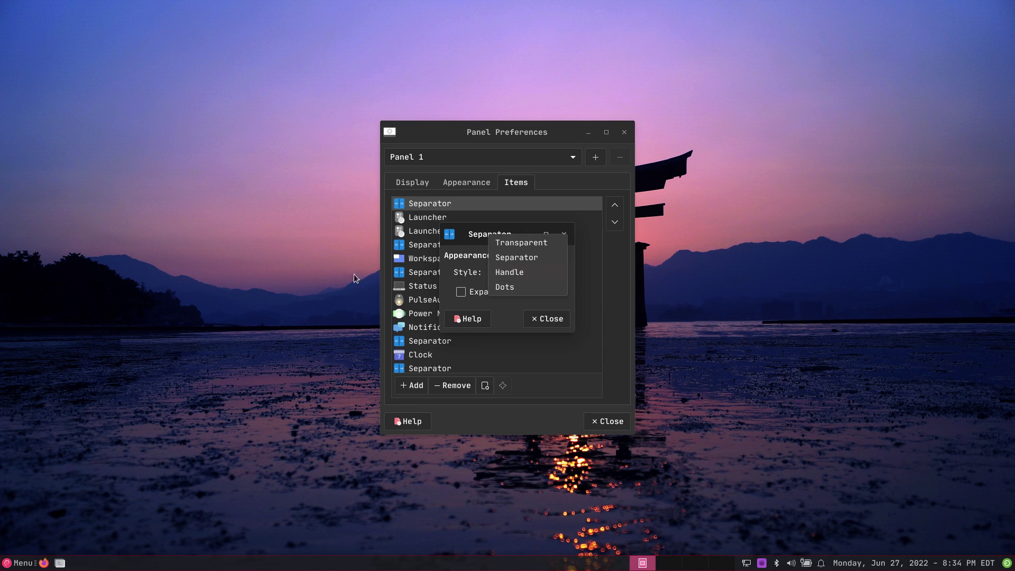
left_click(471, 279)
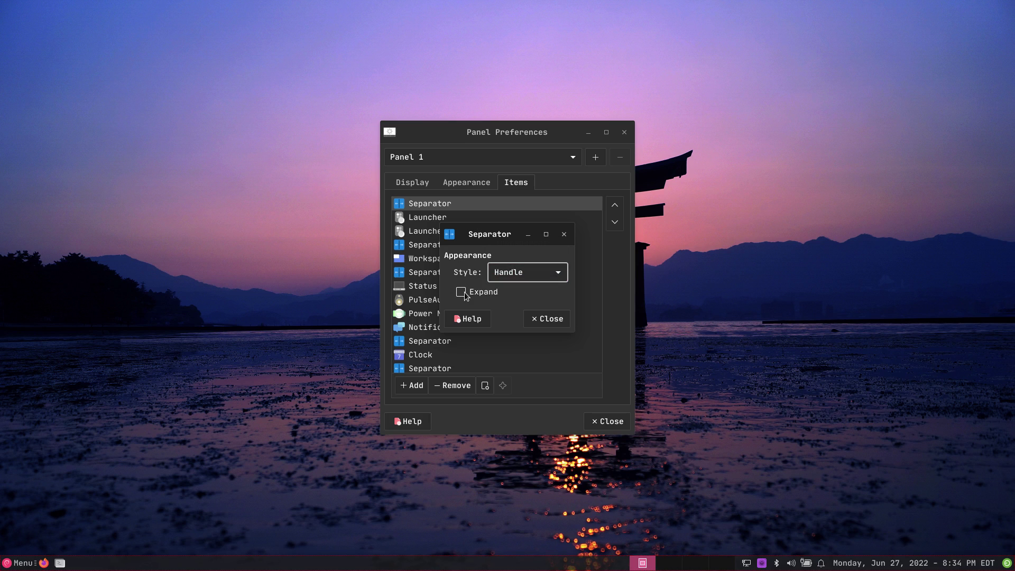
left_click(461, 292)
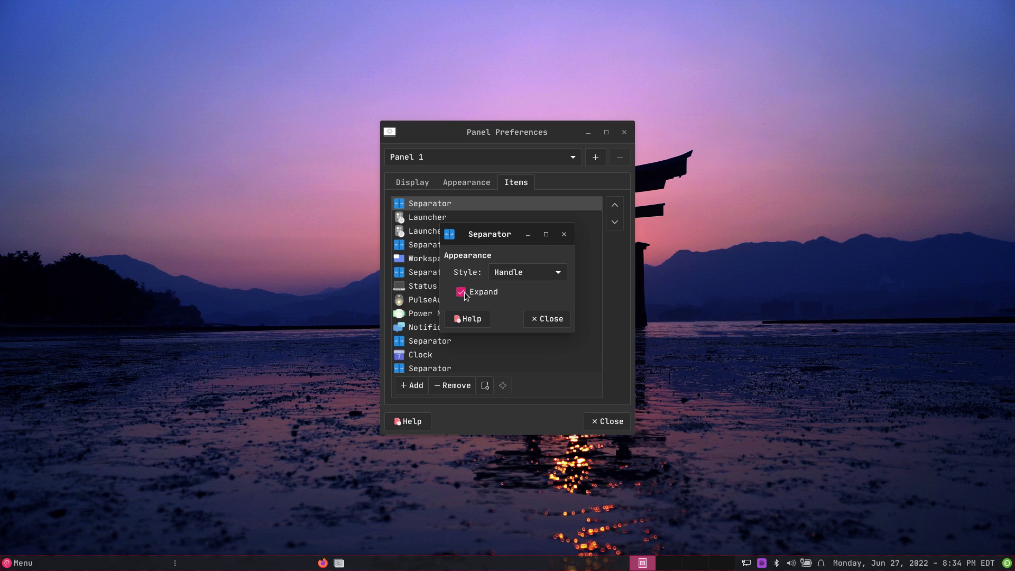
left_click(464, 294)
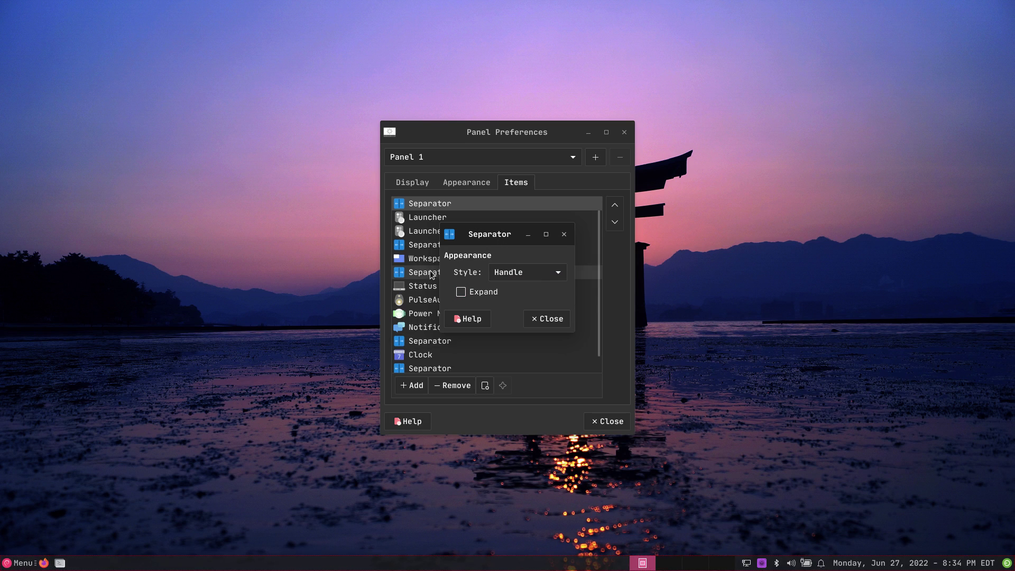
Step: Set the separator's style to Transparent and close both its settings and the panel preferences
left_click(540, 271)
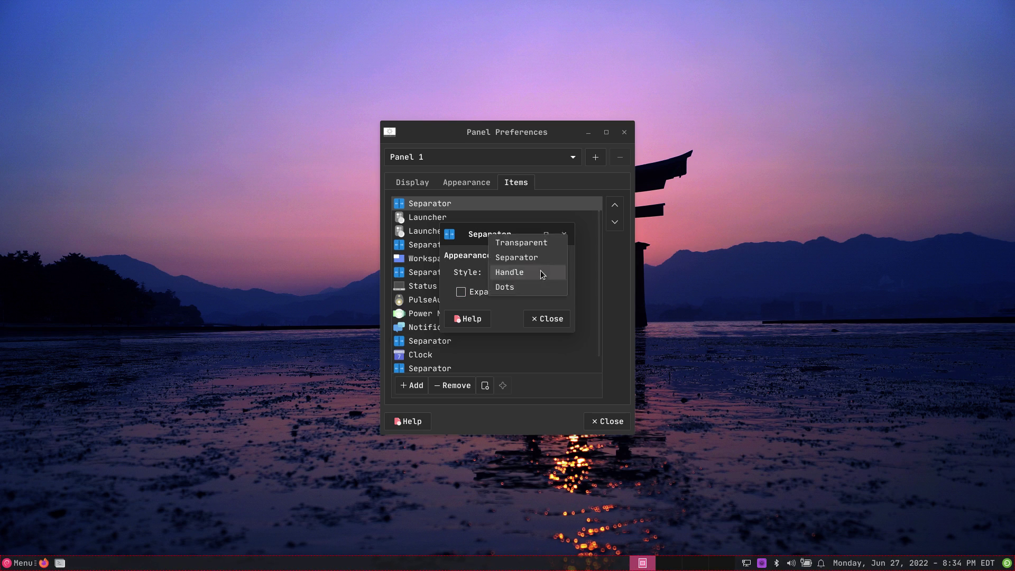
left_click(541, 243)
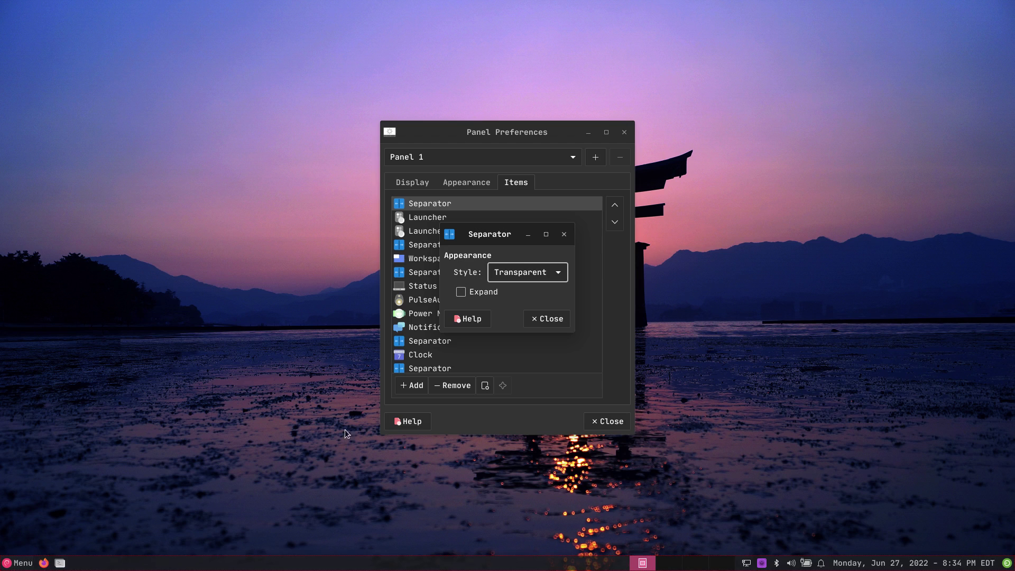
left_click(550, 318)
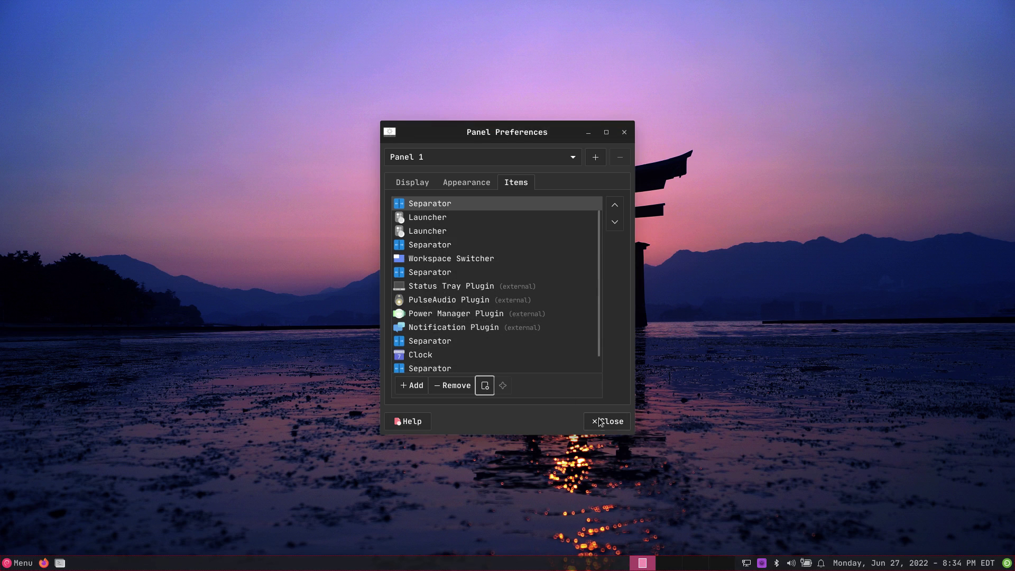
left_click(613, 426)
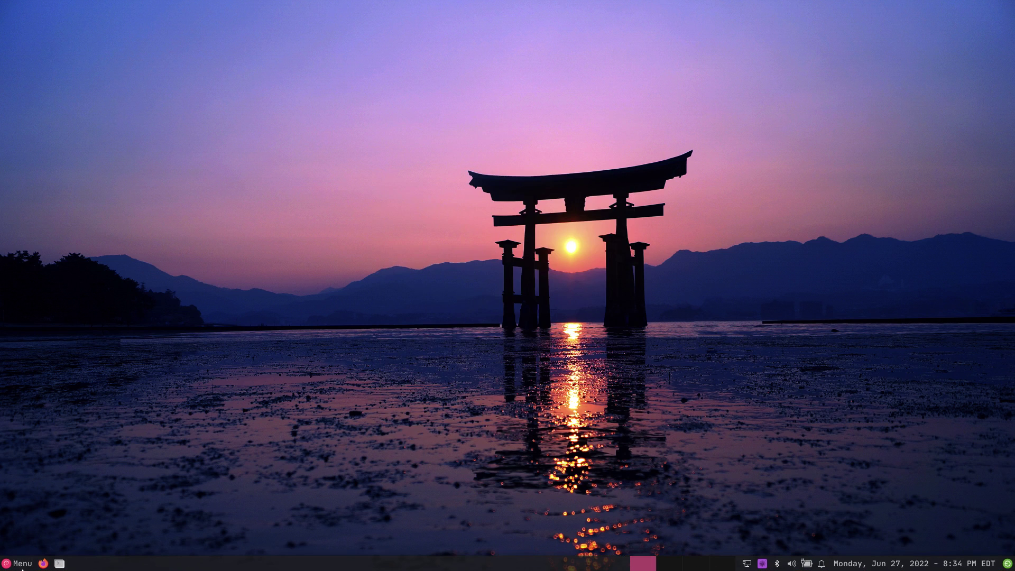
Step: Unlock Panel 1 in the panel preferences, move it to the top edge of the screen, and lock it again
right_click(183, 569)
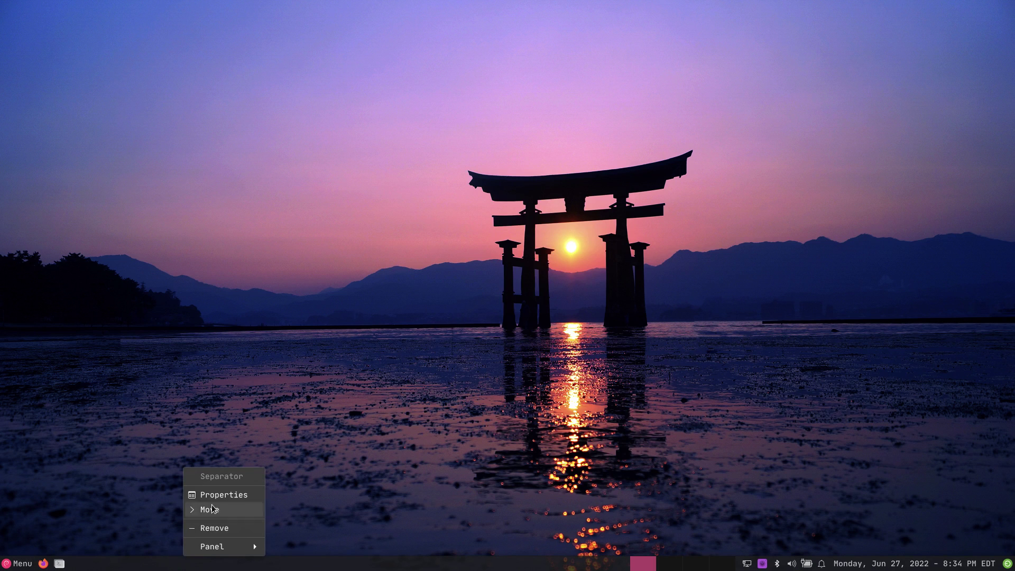
mouse_move(233, 542)
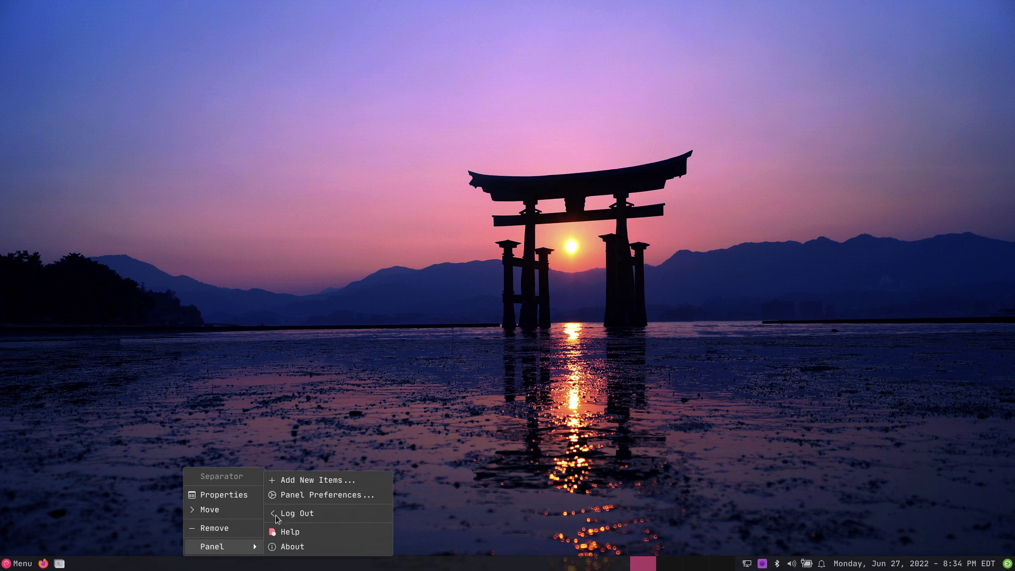
left_click(331, 495)
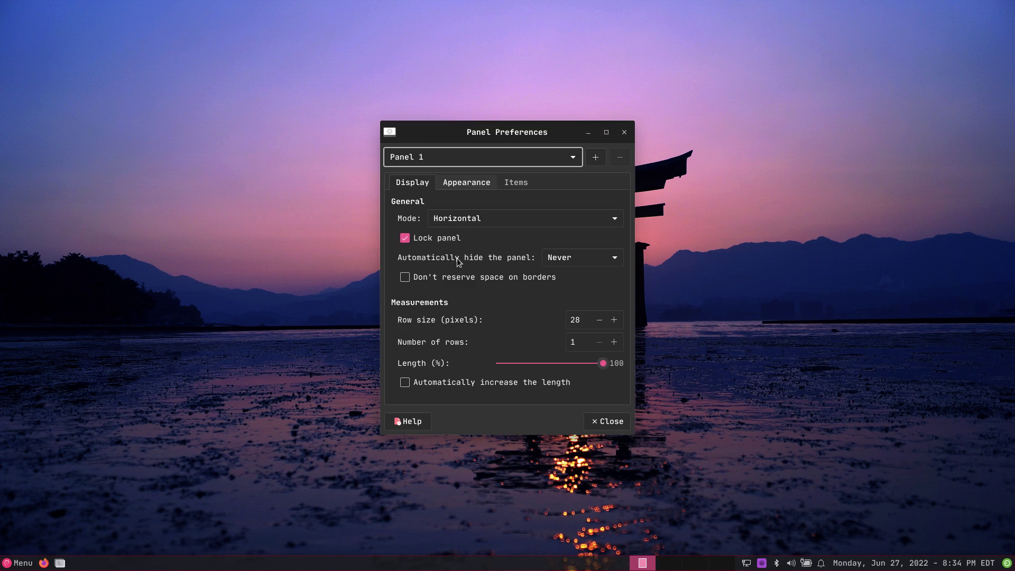
left_click(413, 241)
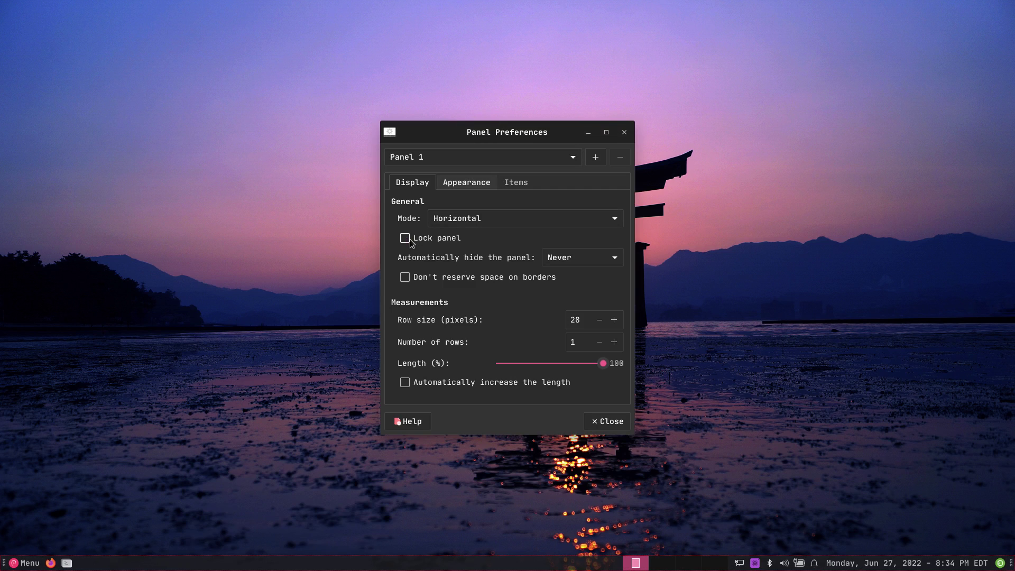
left_click_drag(5, 566, 3, 4)
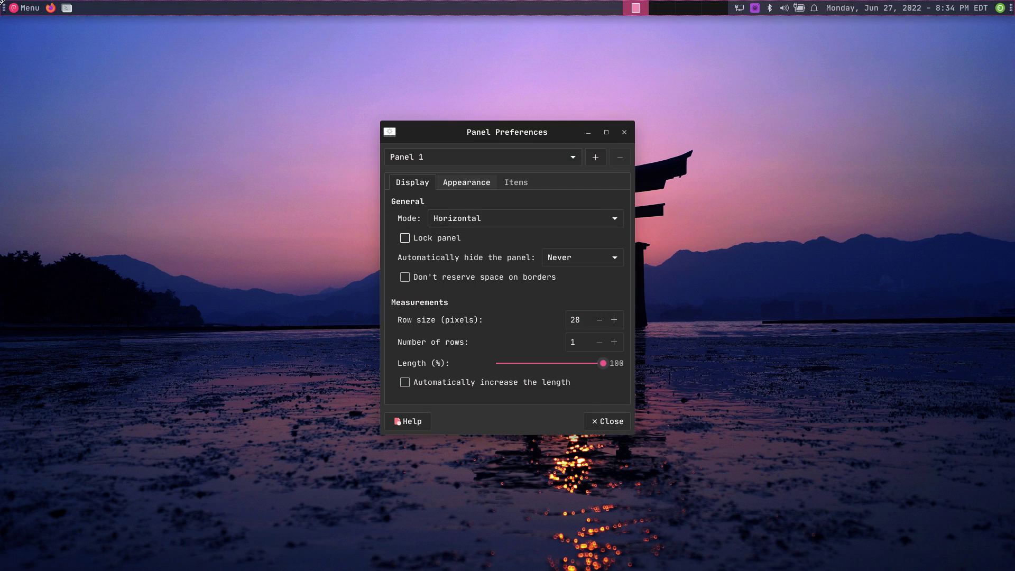
left_click(405, 238)
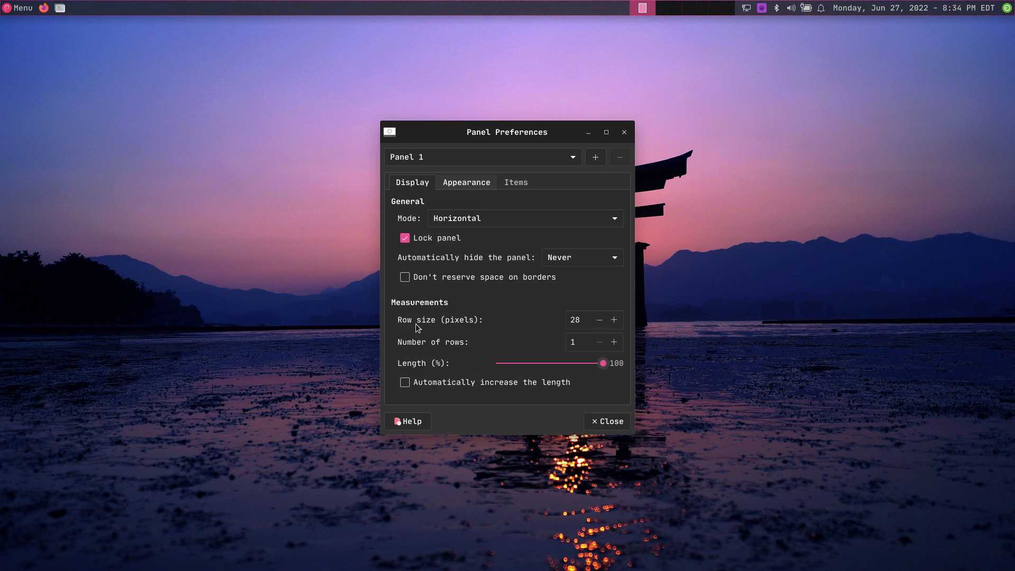
left_click(614, 425)
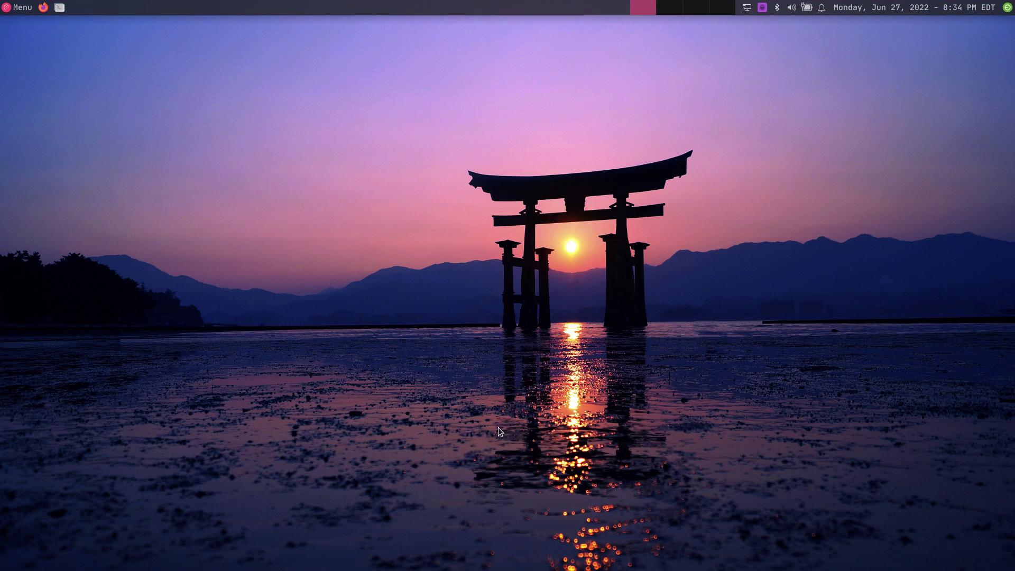
Step: Open a terminal from the panel launcher and install Plank with "sudo apt install plank"
left_click(59, 8)
left_click_drag(269, 27, 585, 137)
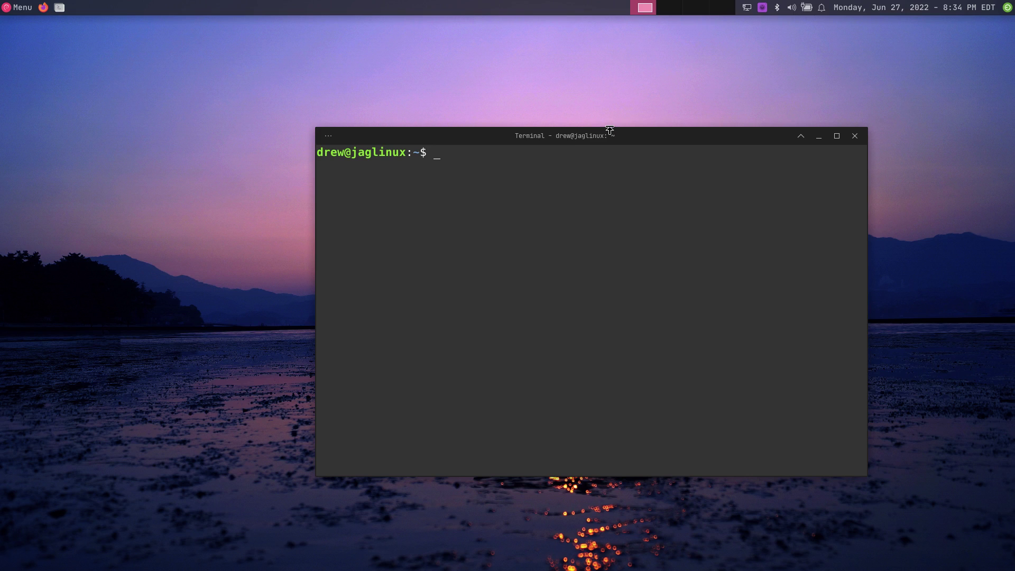
type("sudo apt install plank")
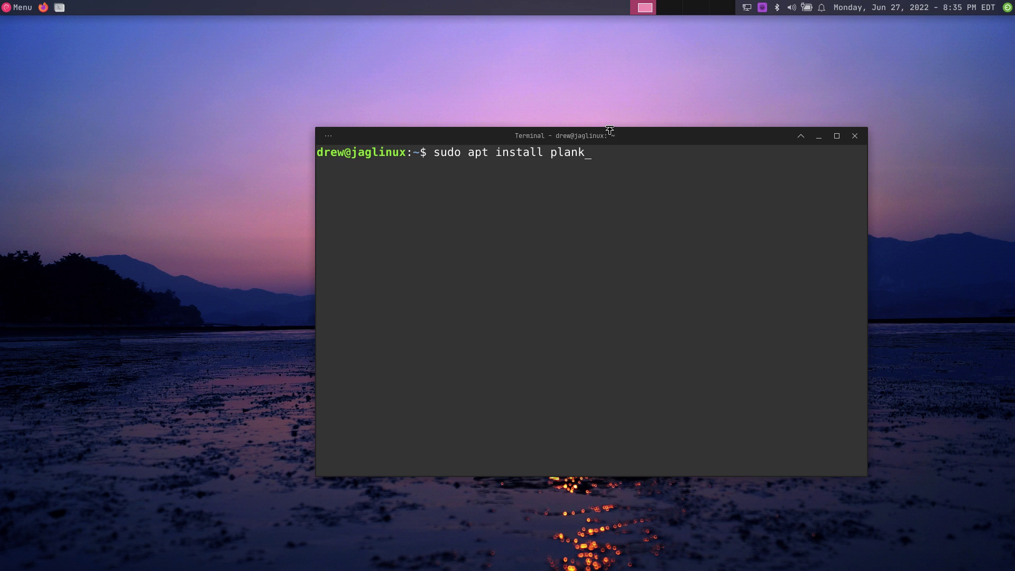
key("Return")
key("Return")
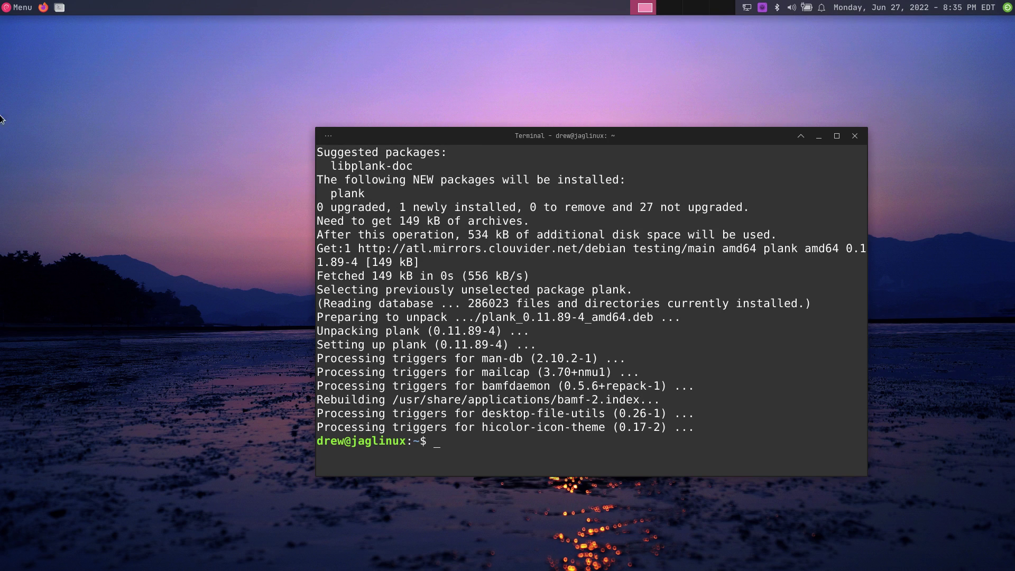
Step: Start Plank from the Whisker Menu, finding it with the search term "plan"
left_click(9, 10)
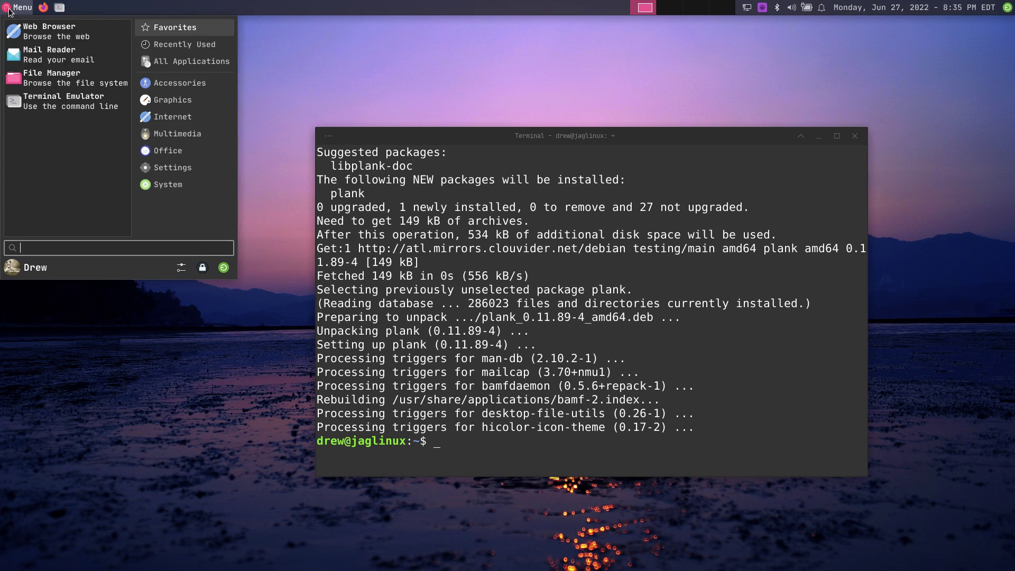
type("plan")
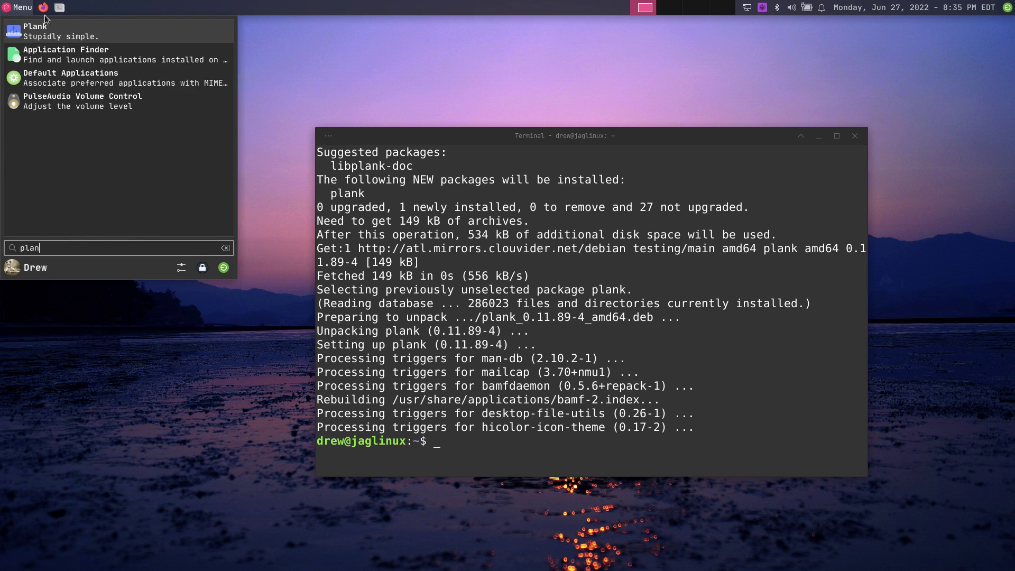
left_click(62, 28)
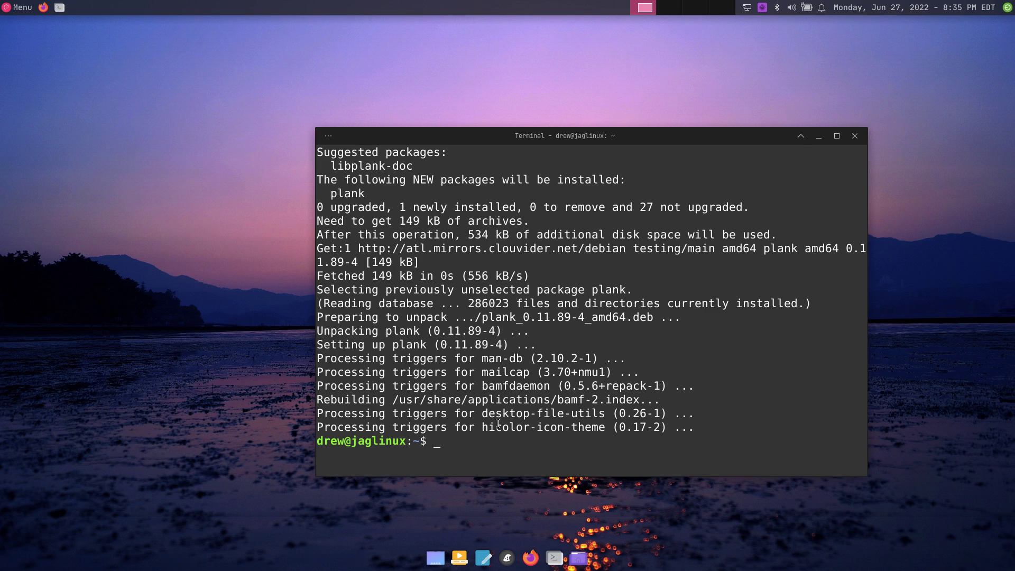
Step: Open the Plank preferences from the terminal with "plank --preferences"
type("plank --pre")
key("BackSpace")
key("BackSpace")
type("refences")
key("BackSpace")
key("BackSpace")
key("BackSpace")
type("rences")
key("Return")
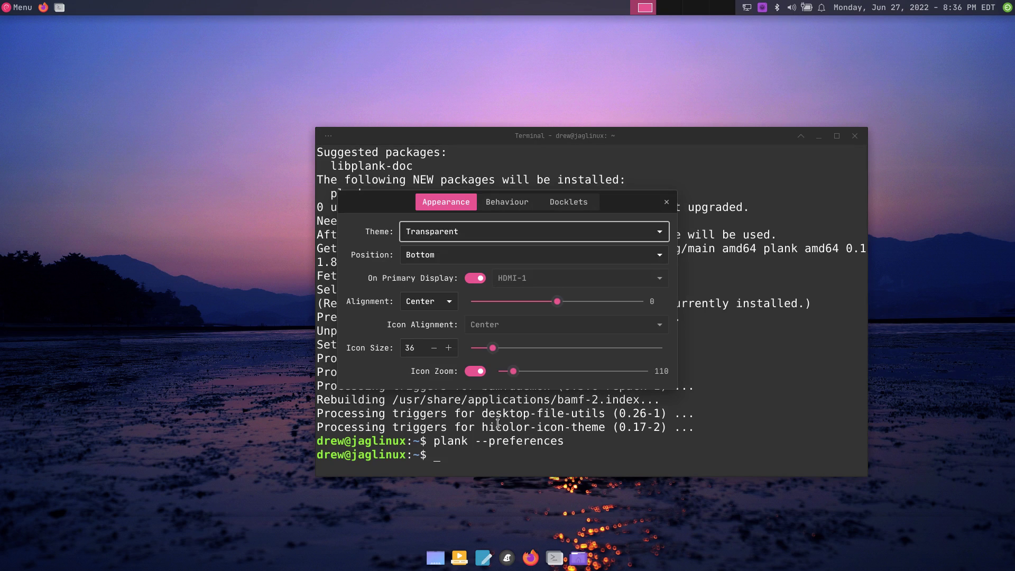
Step: Set the Plank dock's theme to Default and its icon size to 38
left_click(456, 233)
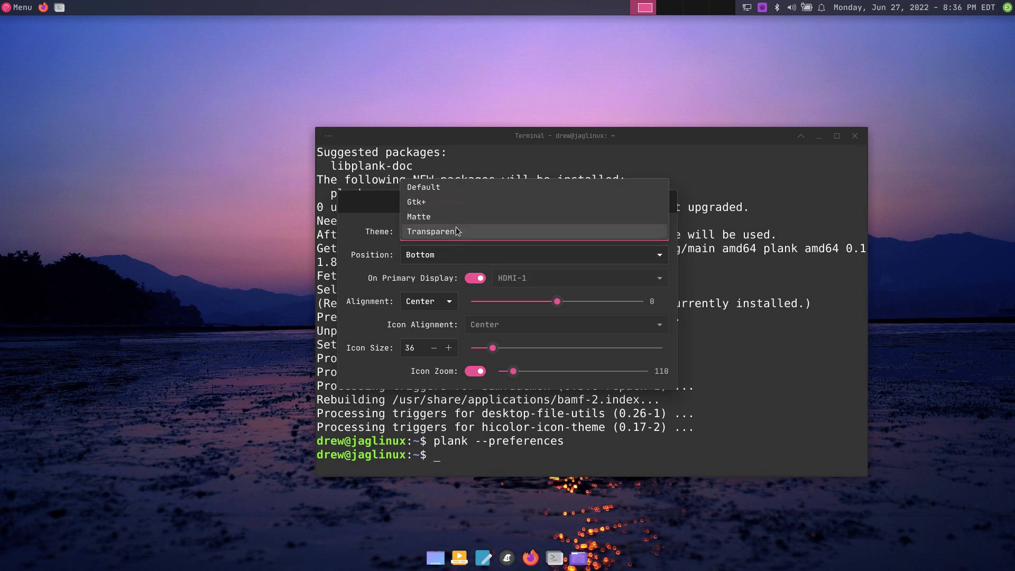
left_click(452, 192)
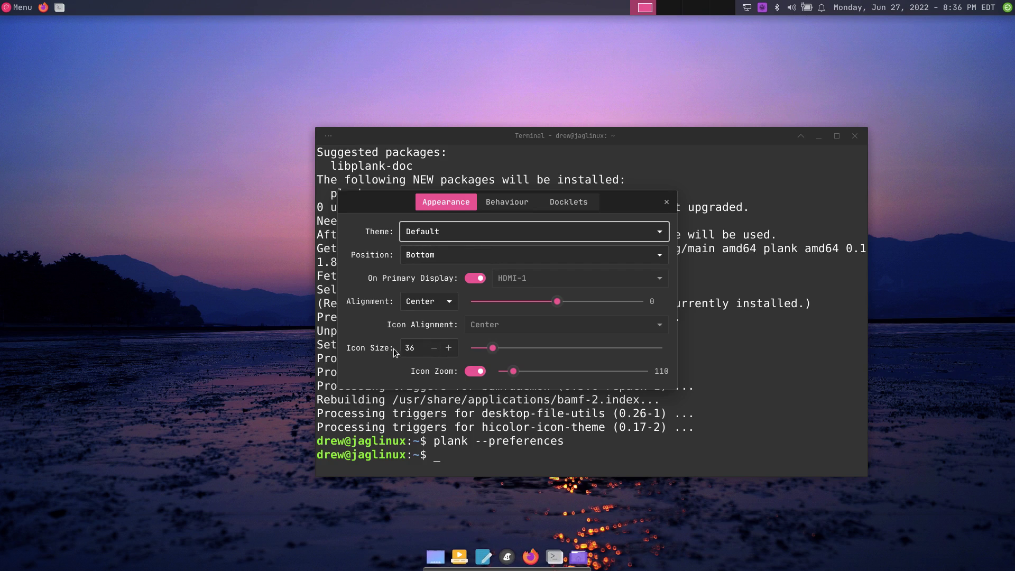
left_click(448, 348)
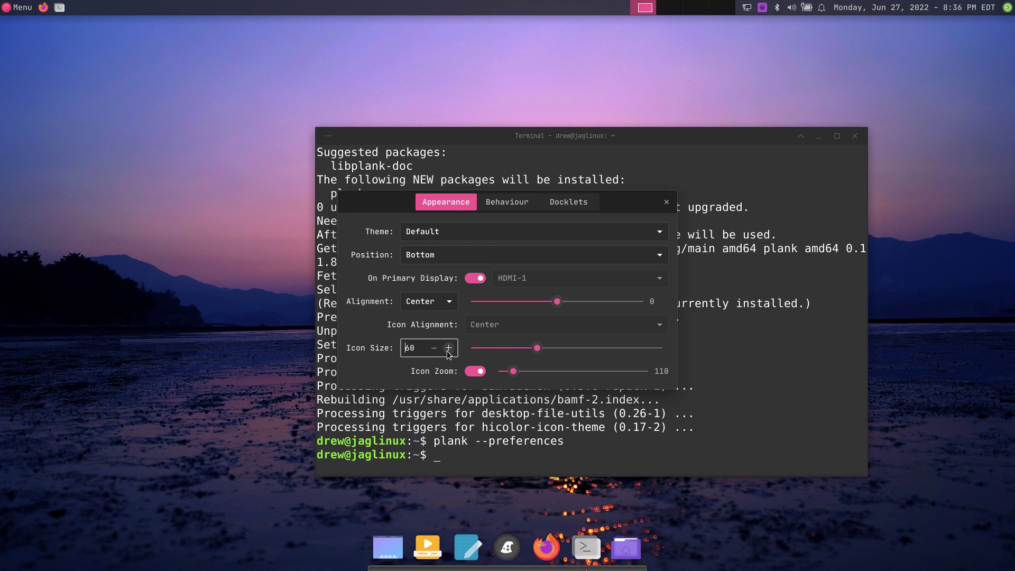
left_click(434, 349)
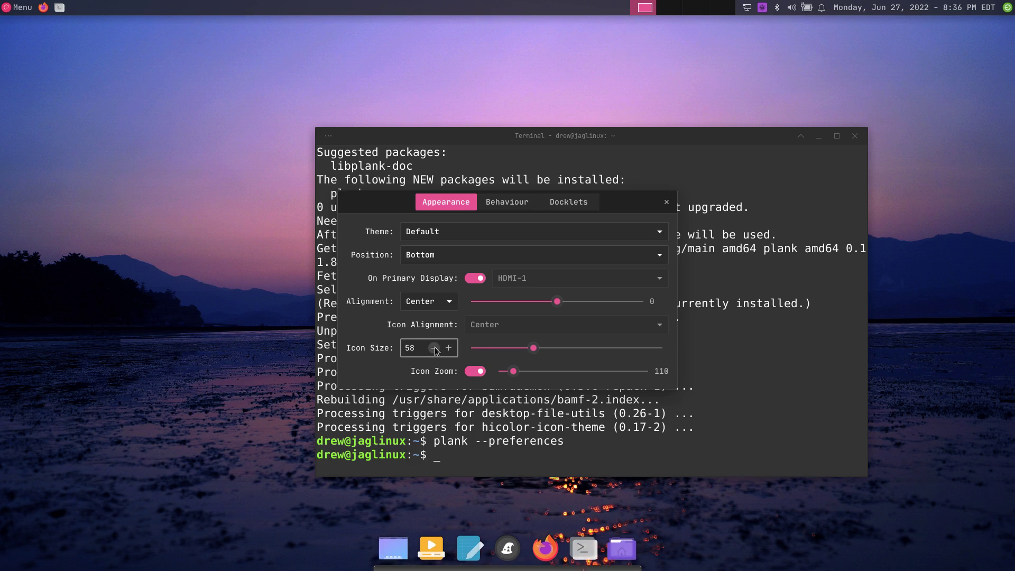
scroll(435, 350, "up", 2)
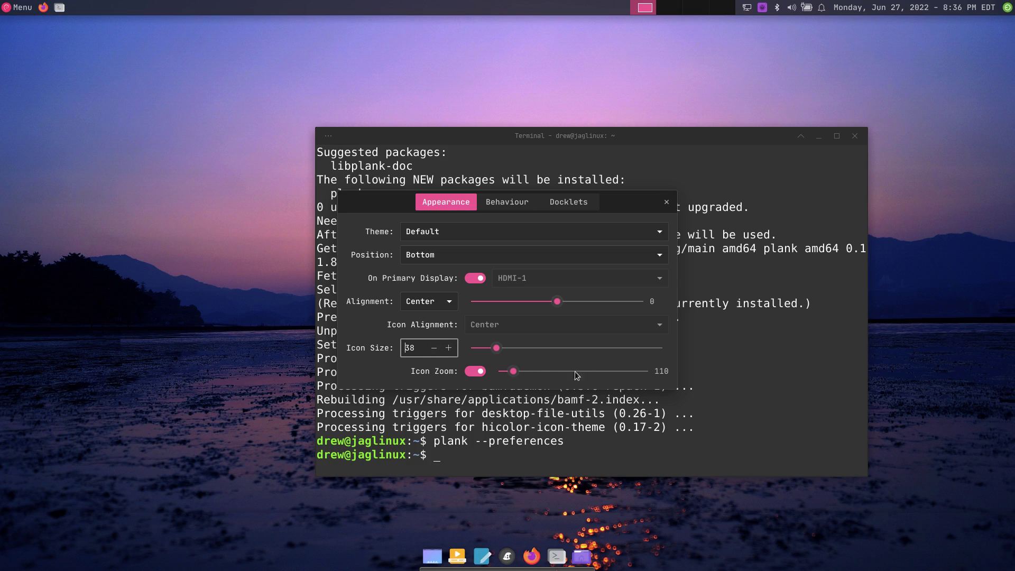
Step: Toggle the Plank dock's icon zoom off and back on, and add the Trash docklet at the end of the dock
left_click(476, 373)
left_click(478, 372)
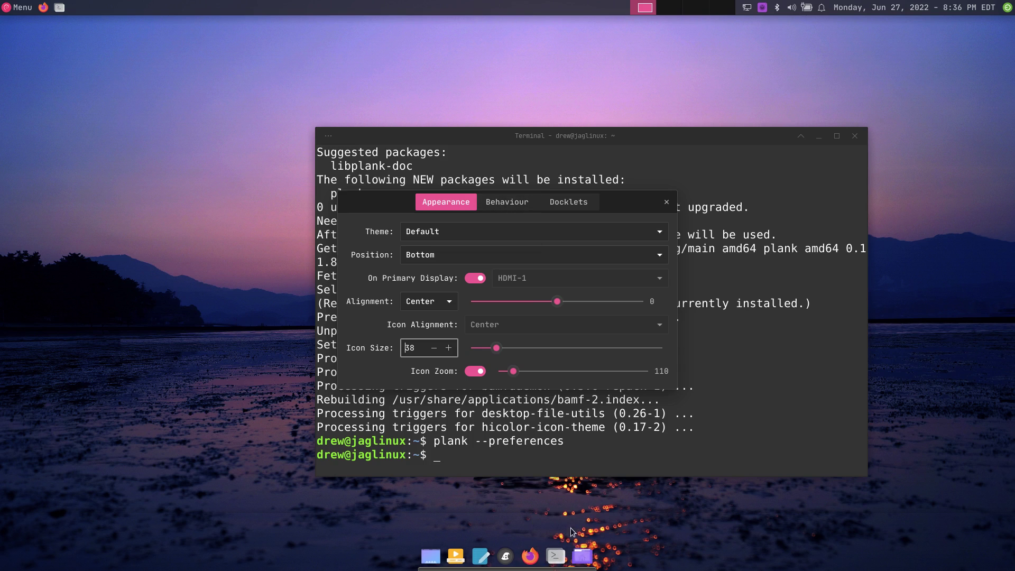
left_click(576, 203)
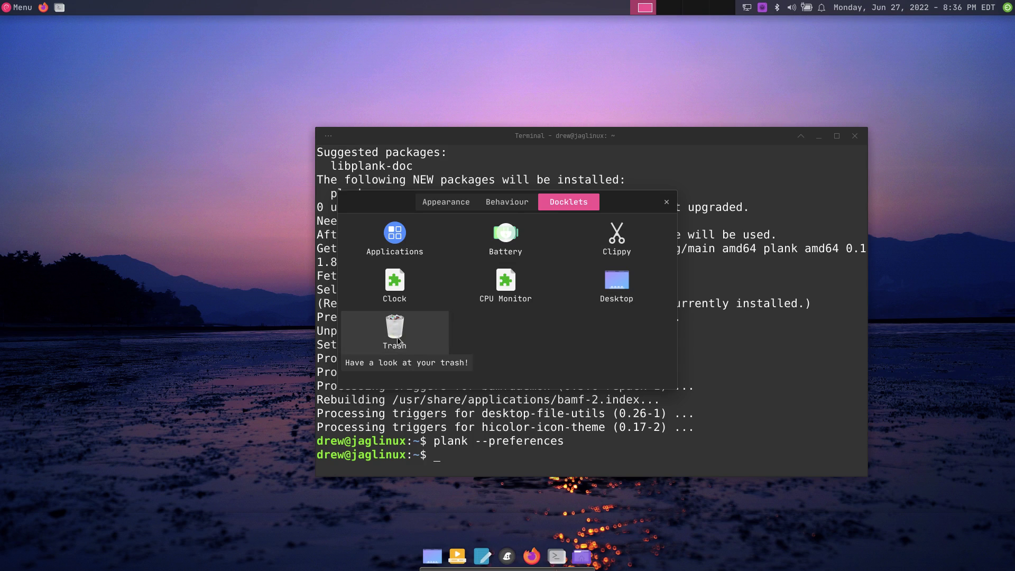
left_click_drag(397, 337, 594, 556)
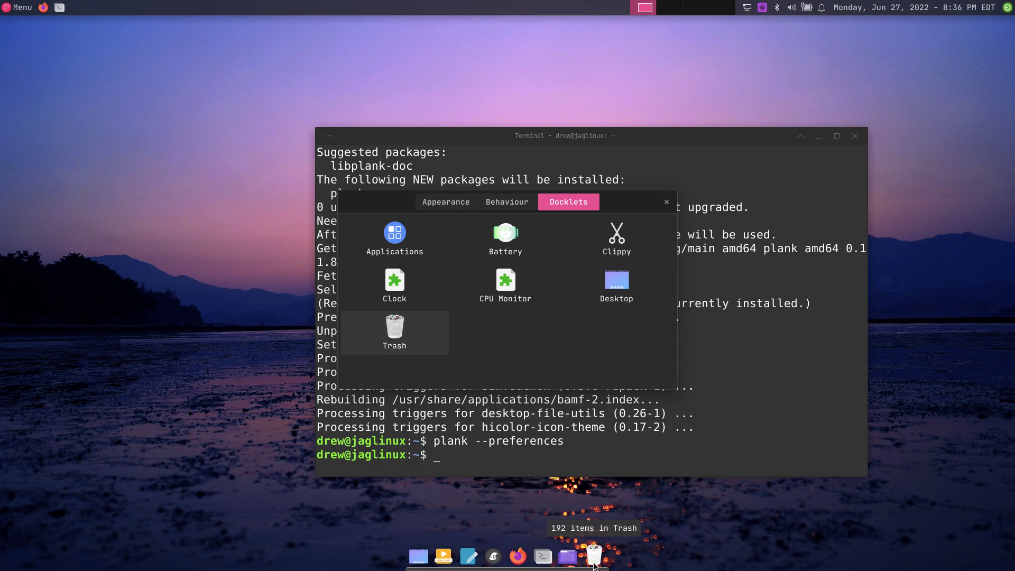
left_click(594, 557)
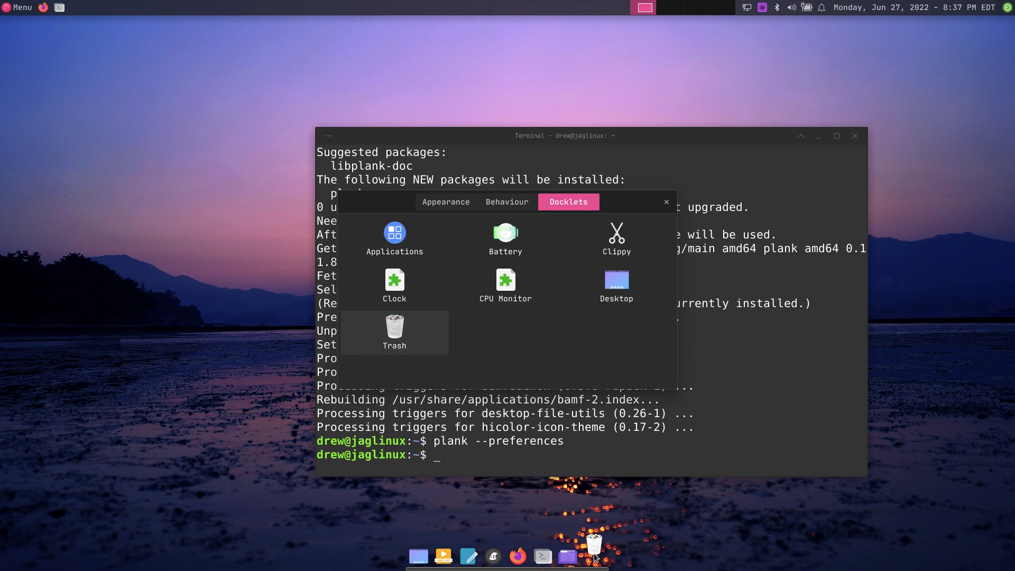
Step: Try to empty the Trash from its dock icon, and remove the Trash docklet from the dock
right_click(595, 558)
left_click(568, 535)
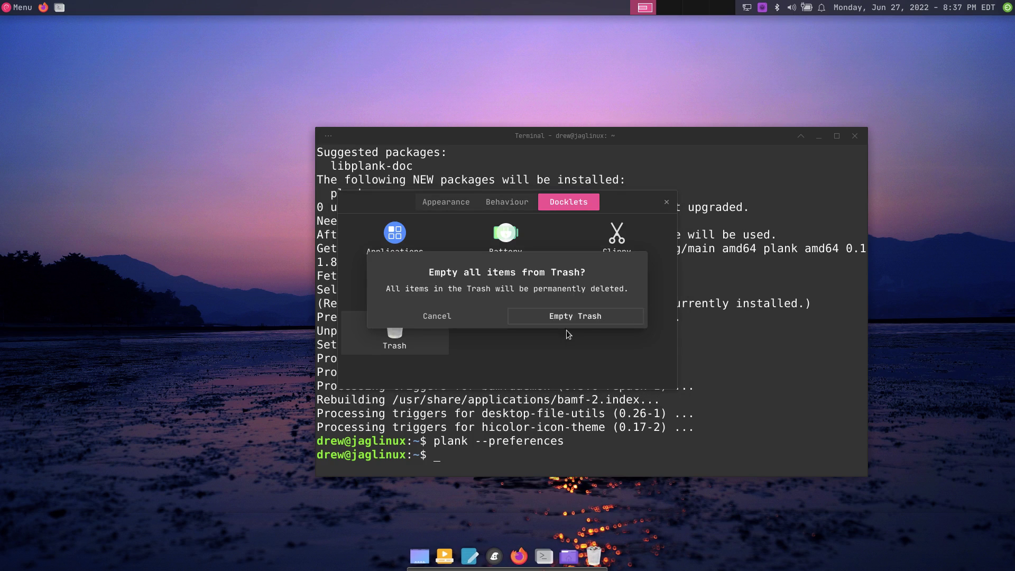
left_click(572, 317)
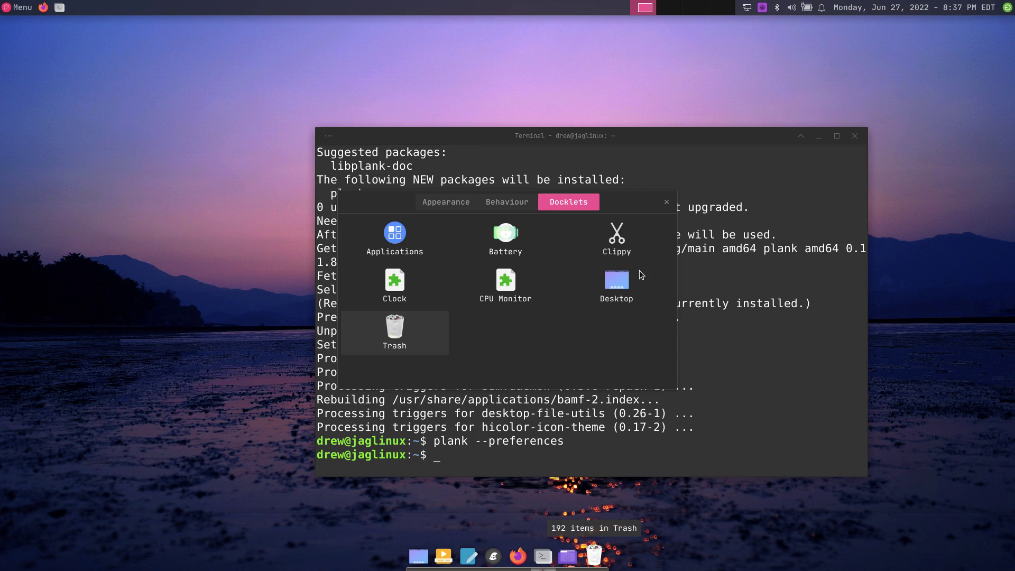
left_click_drag(603, 344, 602, 344)
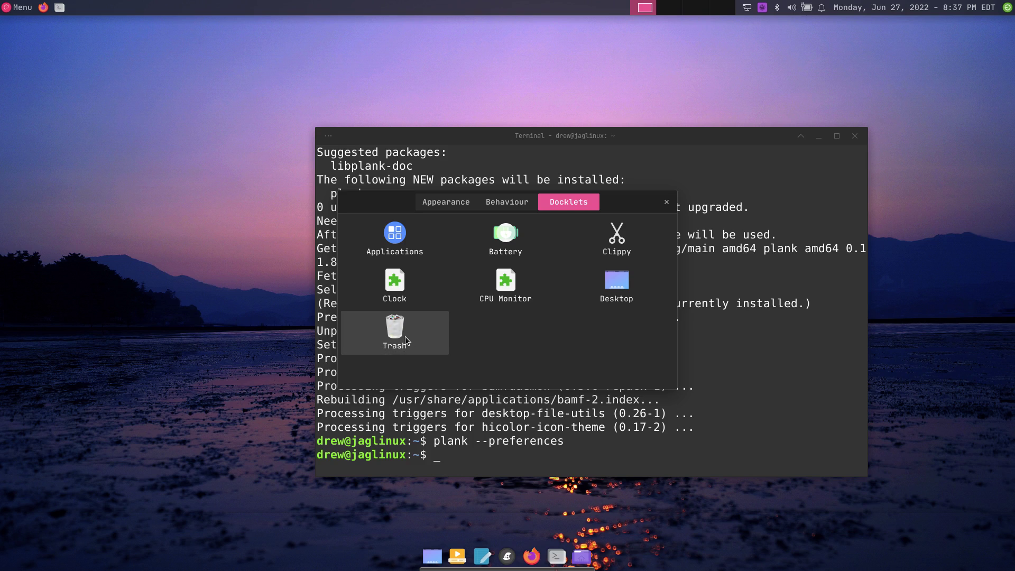
Step: Move the file manager icon ahead of the terminal in the dock, set Plank's theme to Transparent, and close the preferences and terminal windows
mouse_move(405, 336)
left_mouse_down()
mouse_move(581, 555)
mouse_move(518, 550)
left_mouse_up()
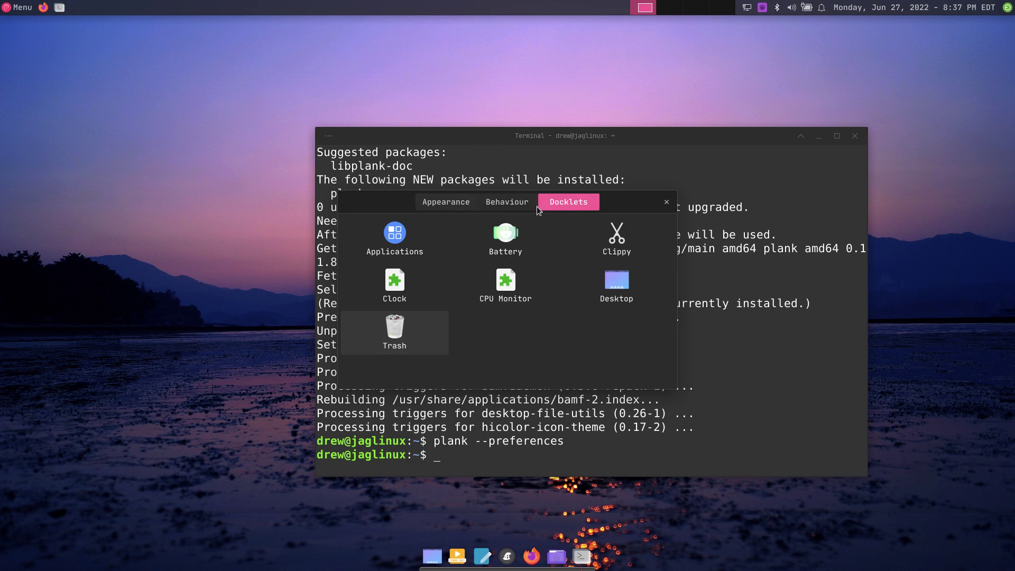
left_click(447, 202)
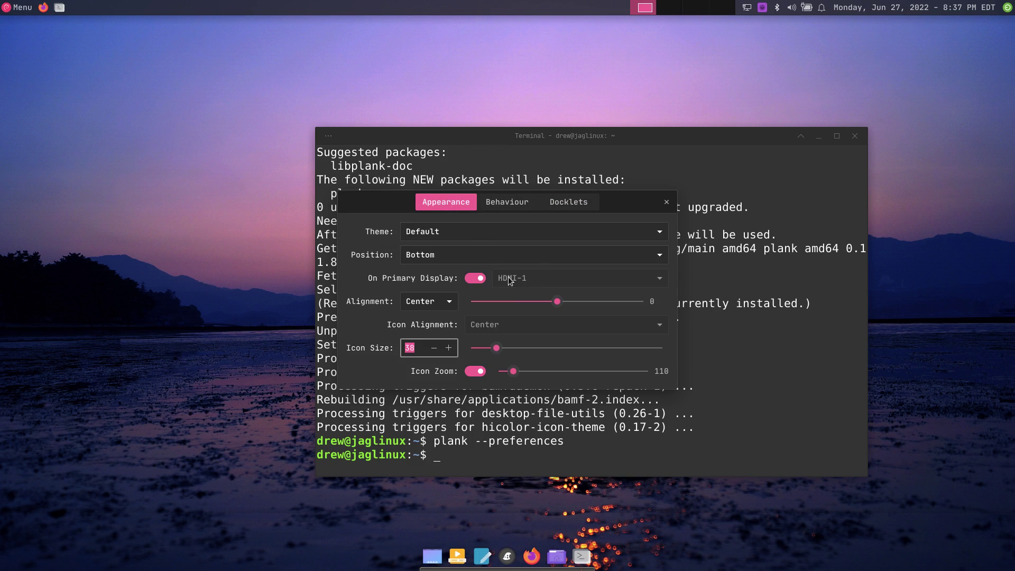
left_click(475, 232)
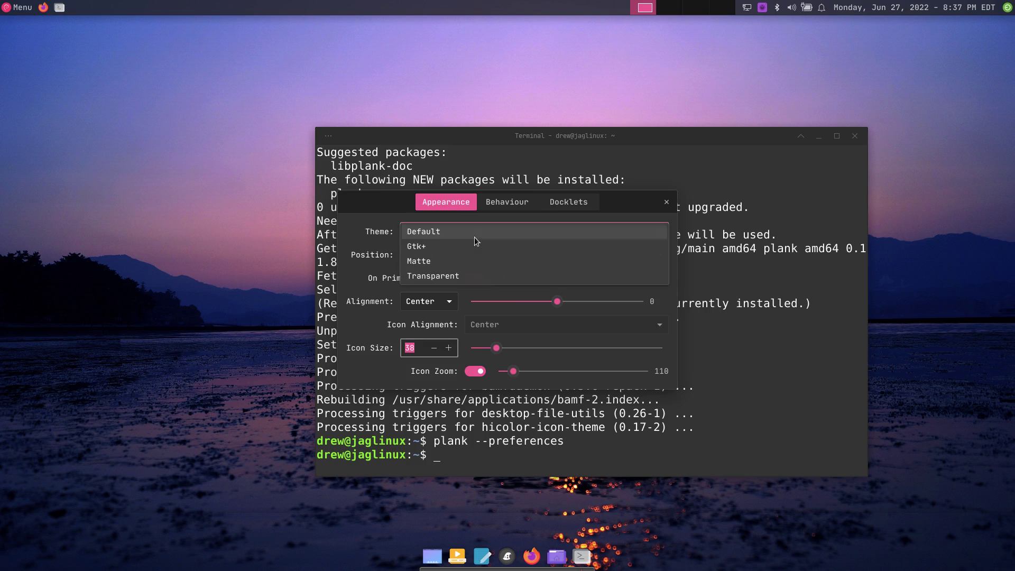
left_click(475, 275)
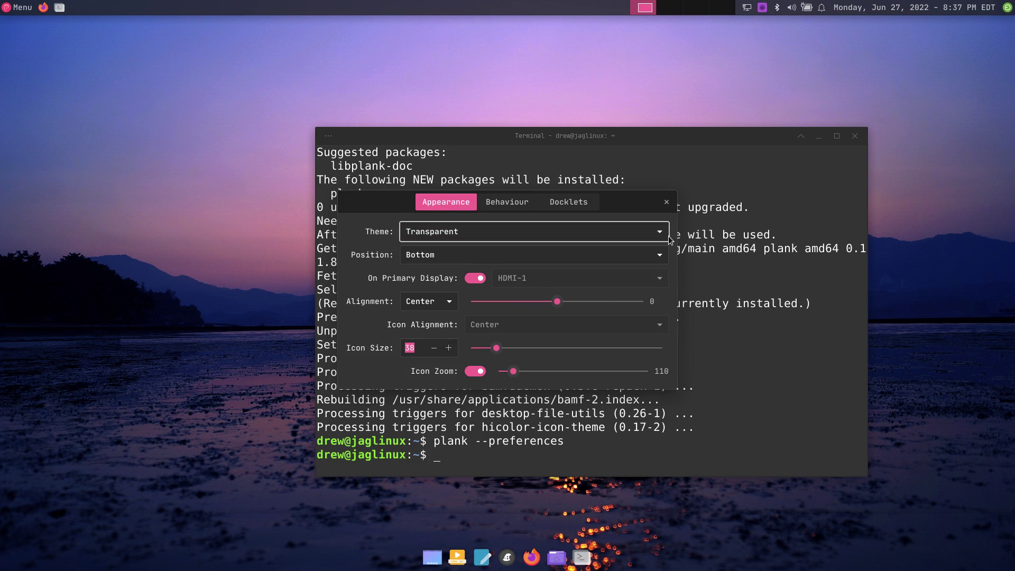
left_click(667, 202)
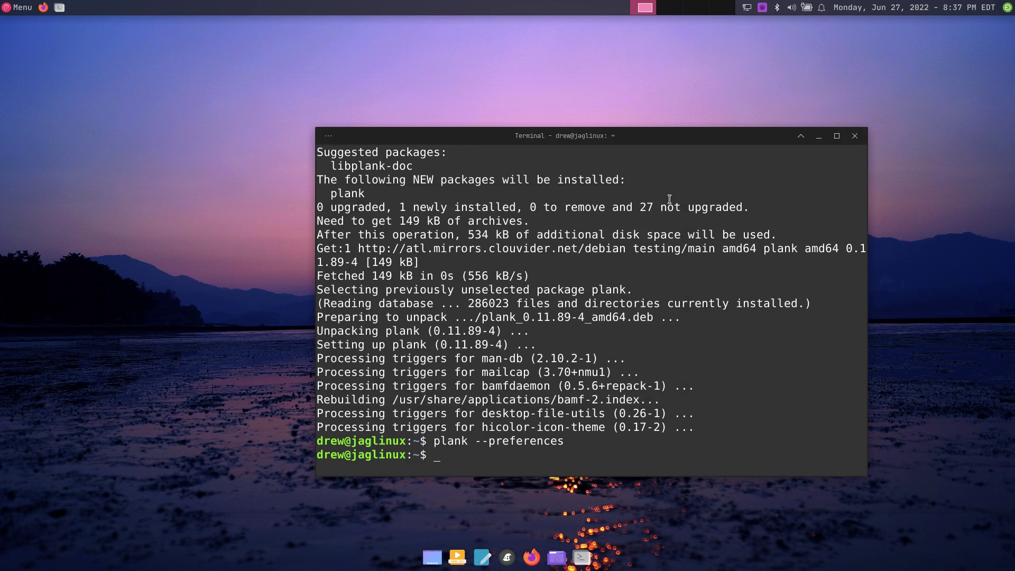
left_click(854, 137)
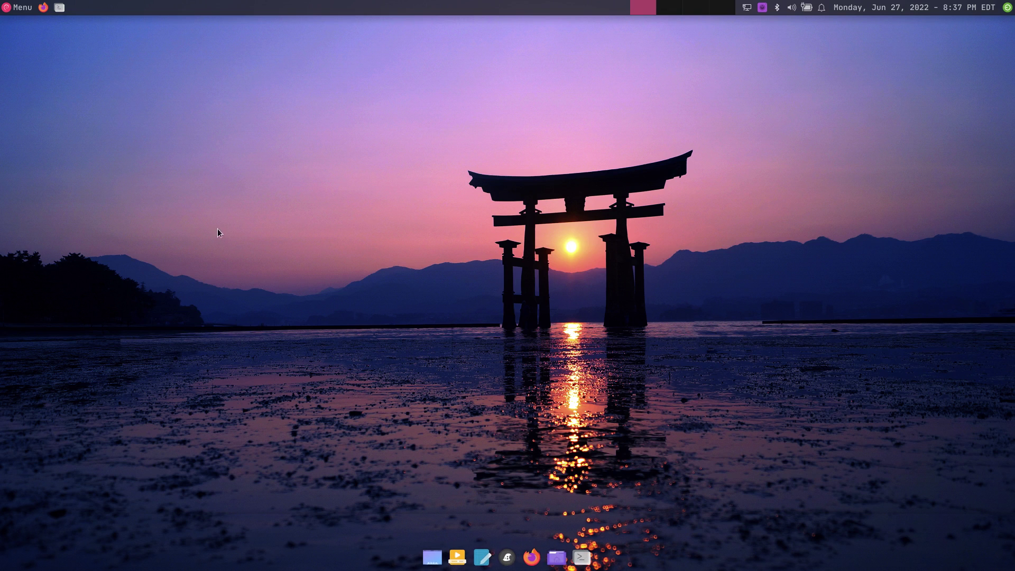
Step: Create a second Xfce panel through the panel preferences and place it in the bottom-left corner of the desktop
right_click(201, 10)
mouse_move(254, 94)
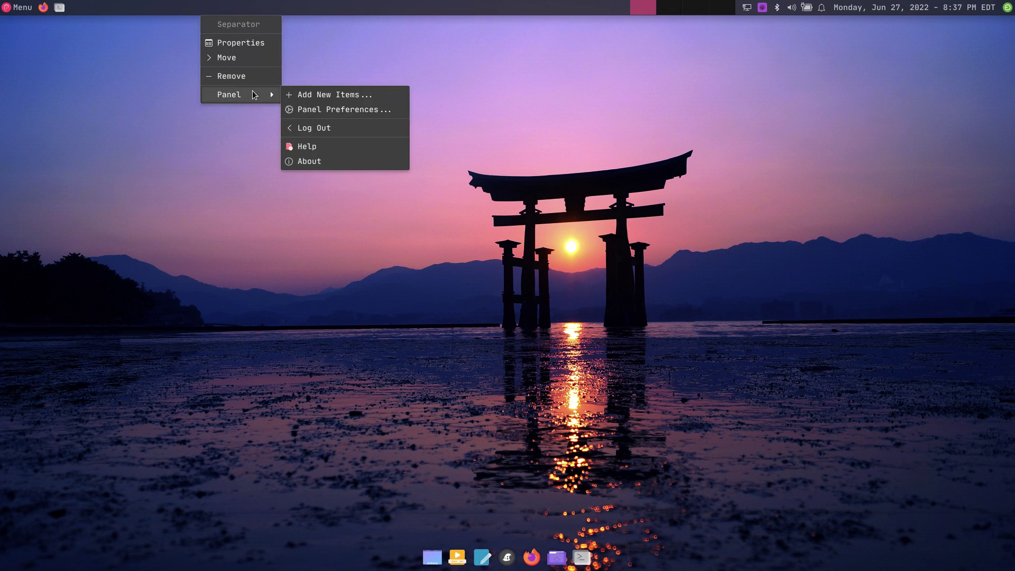
left_click(329, 109)
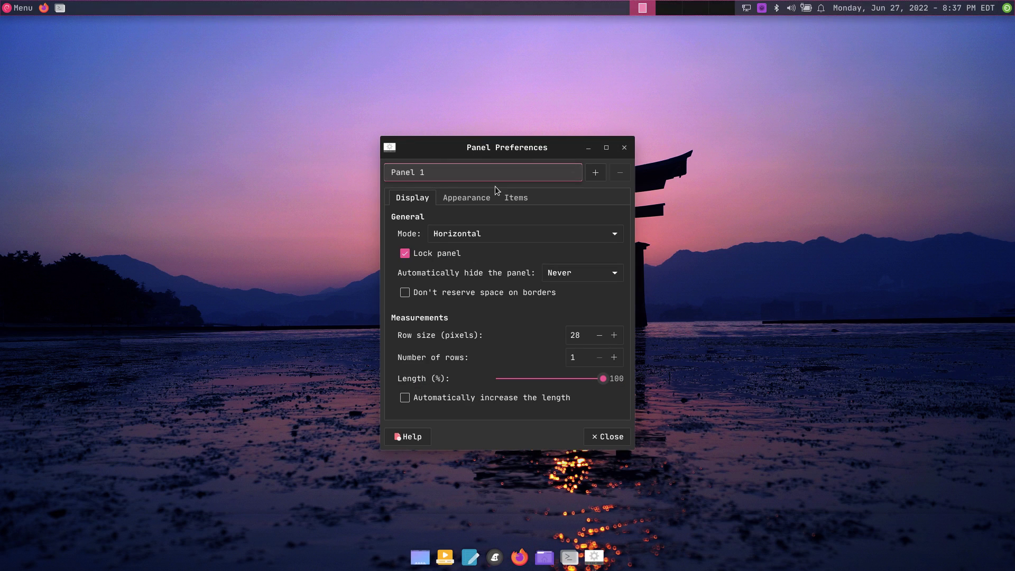
left_click(599, 177)
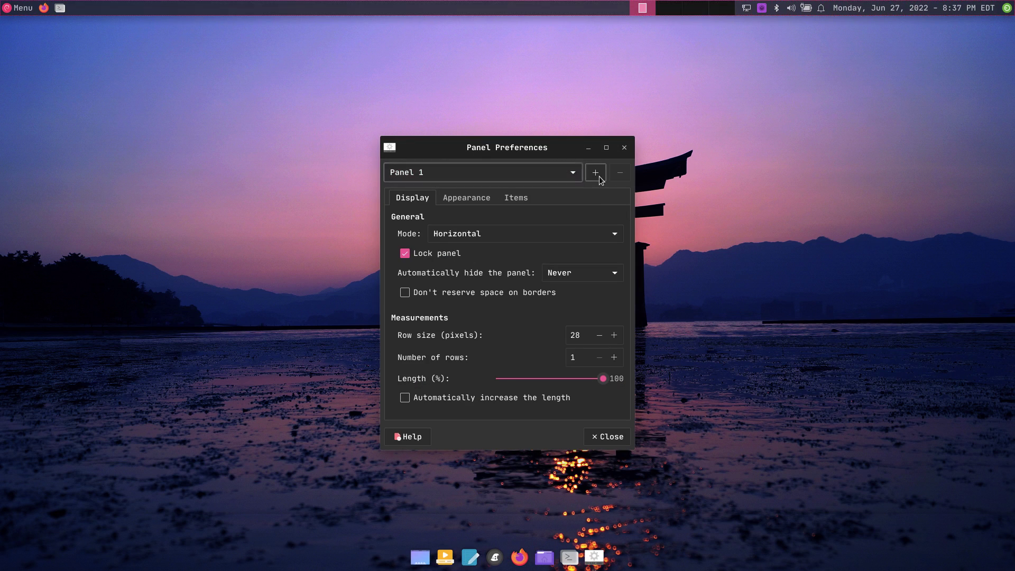
left_click_drag(6, 51, 2, 566)
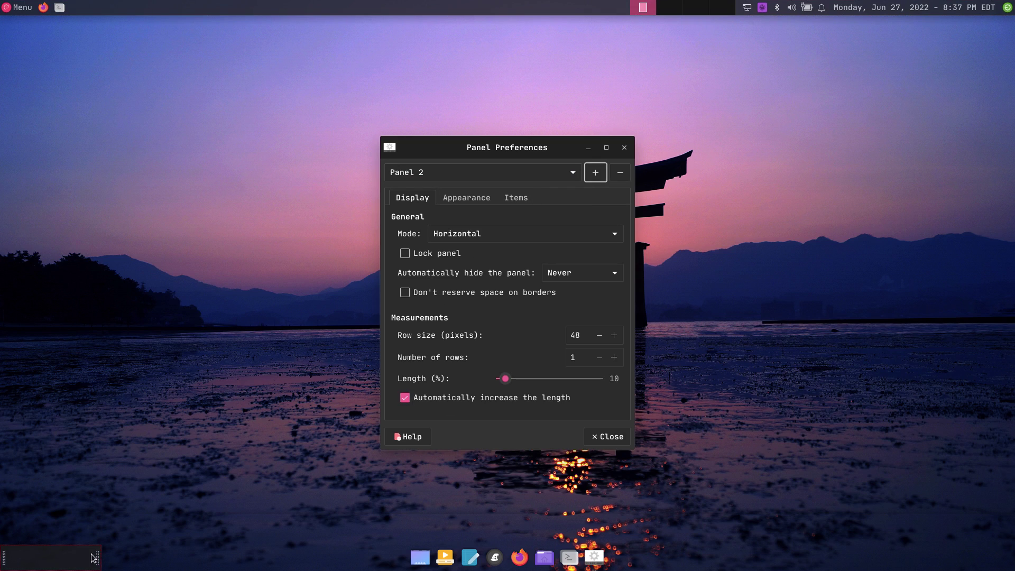
Step: Add the Whisker Menu item to Panel 2, finding it with the search term "whi"
left_click(511, 199)
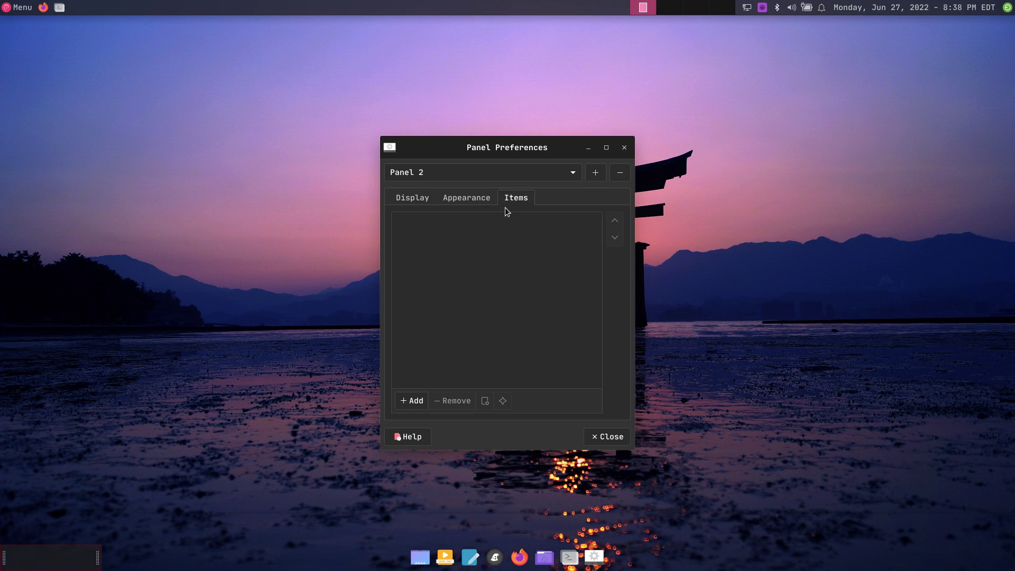
left_click(412, 405)
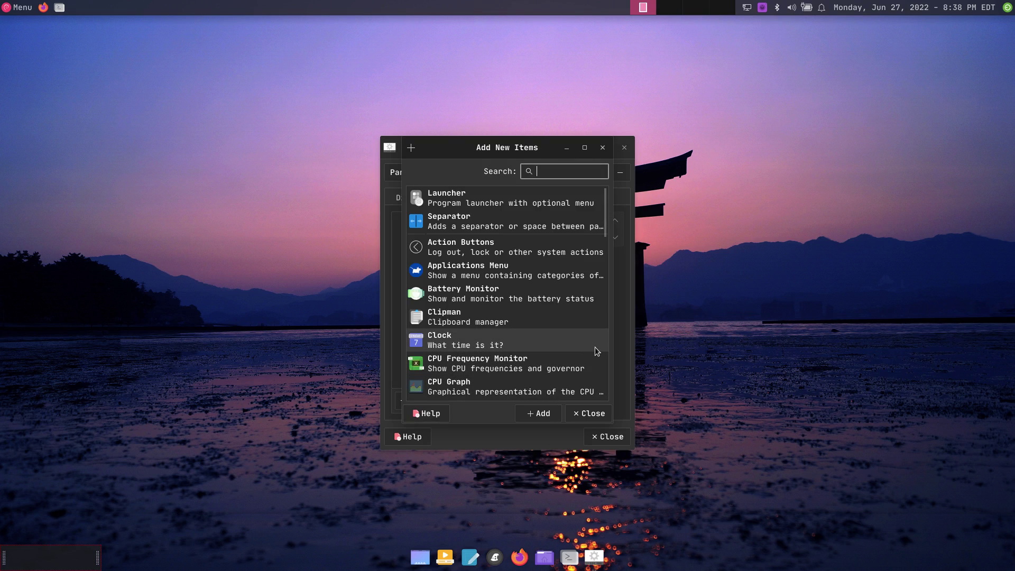
type("whi")
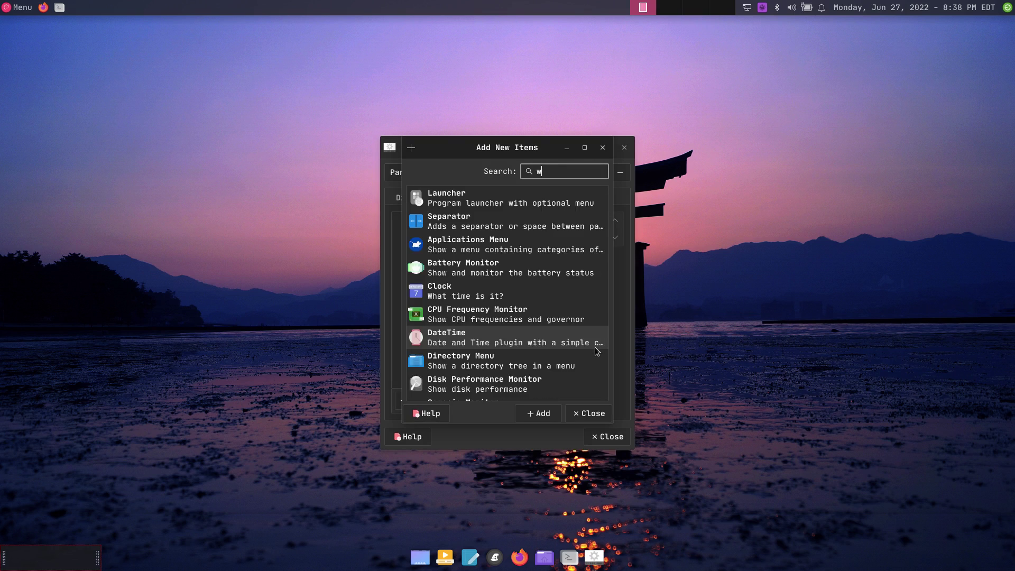
left_click(469, 194)
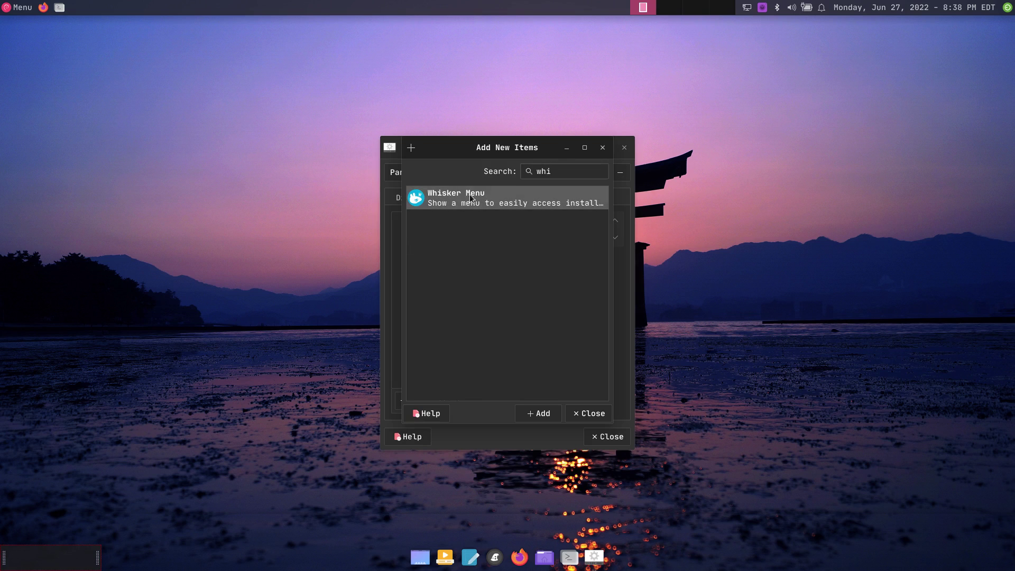
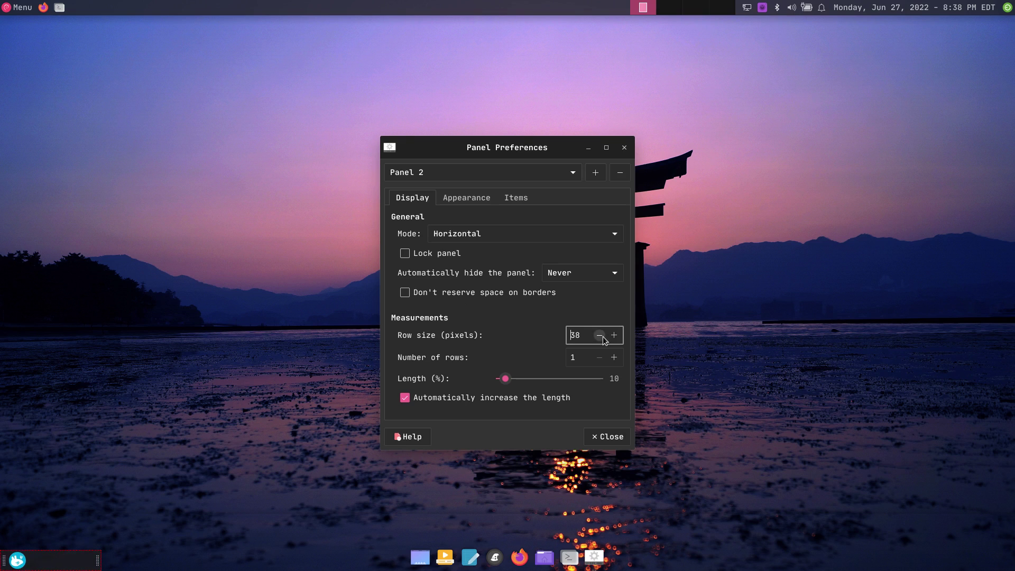
Step: Set Panel 2's row size to 38 pixels and length to 7%, without automatic length increase or reserved space on borders
left_click(604, 337)
left_click(614, 335)
left_click(405, 399)
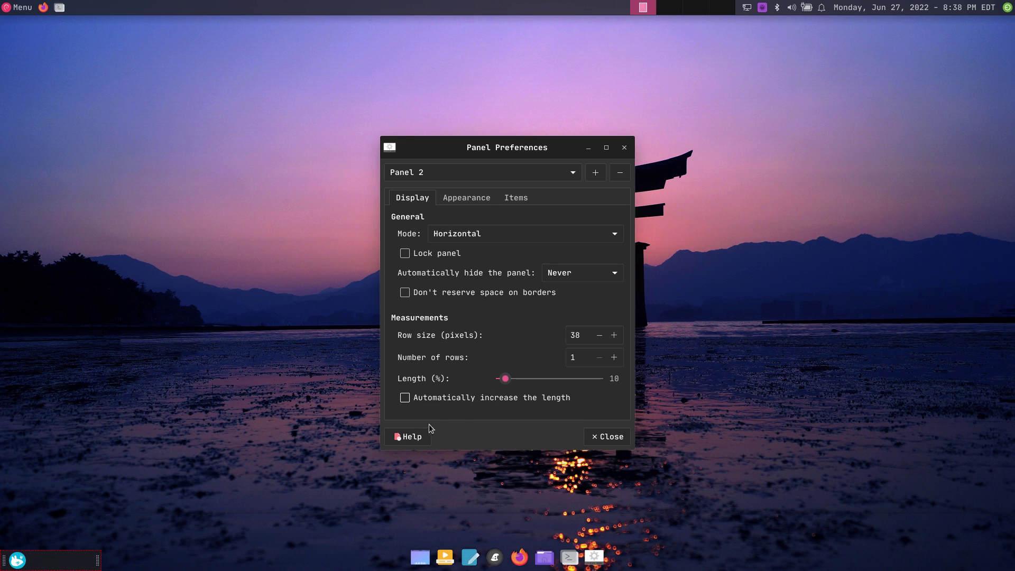
left_click_drag(505, 379, 502, 379)
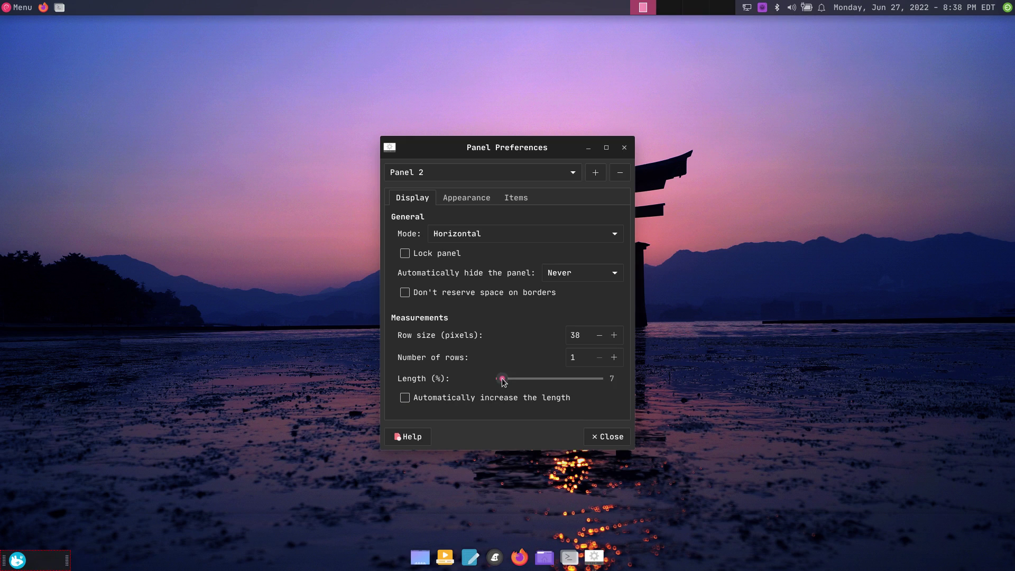
left_click(417, 297)
Step: Set Panel 2's background style to Solid color, keeping the preselected custom color
left_click(465, 199)
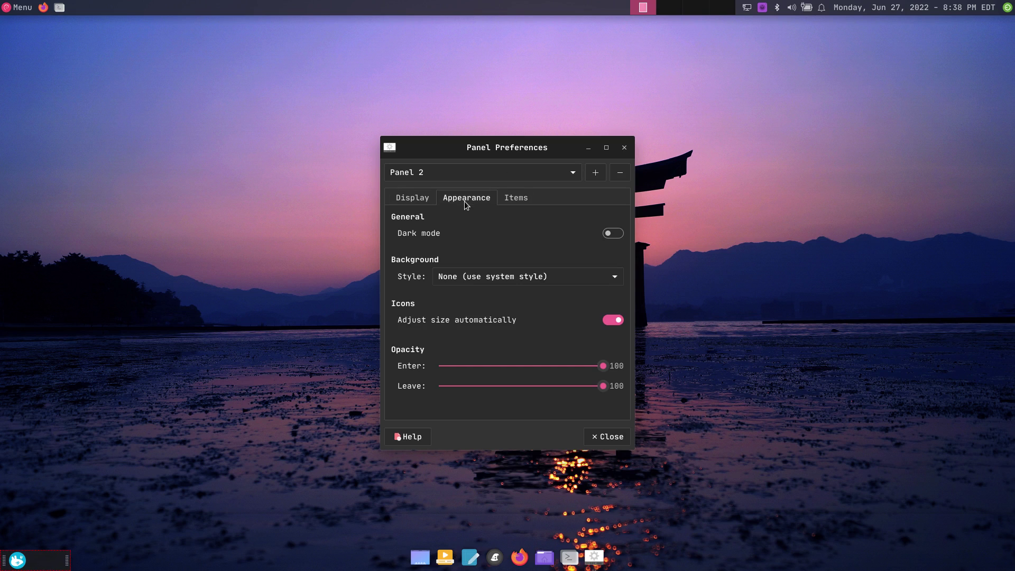
left_click(517, 277)
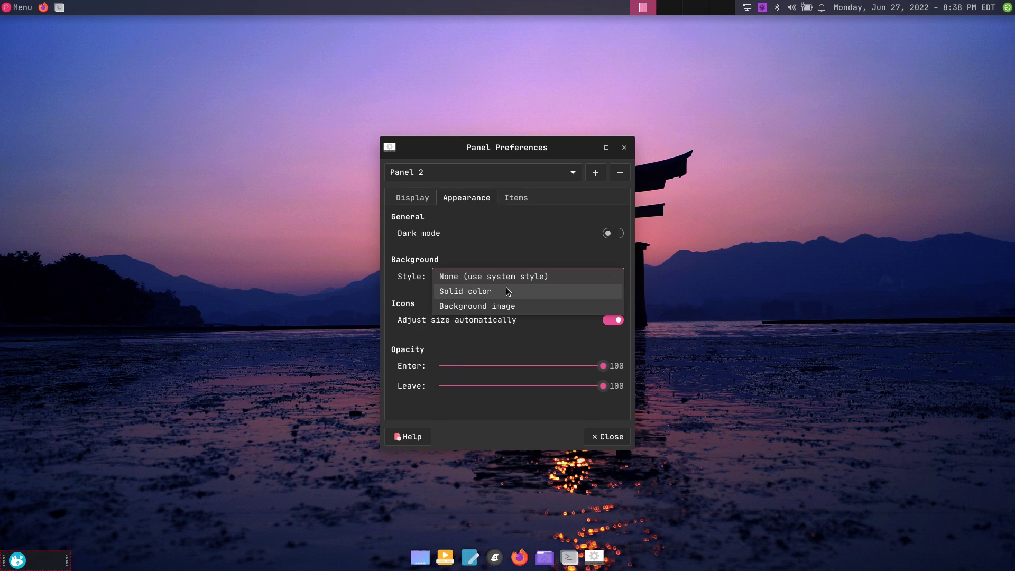
left_click(506, 290)
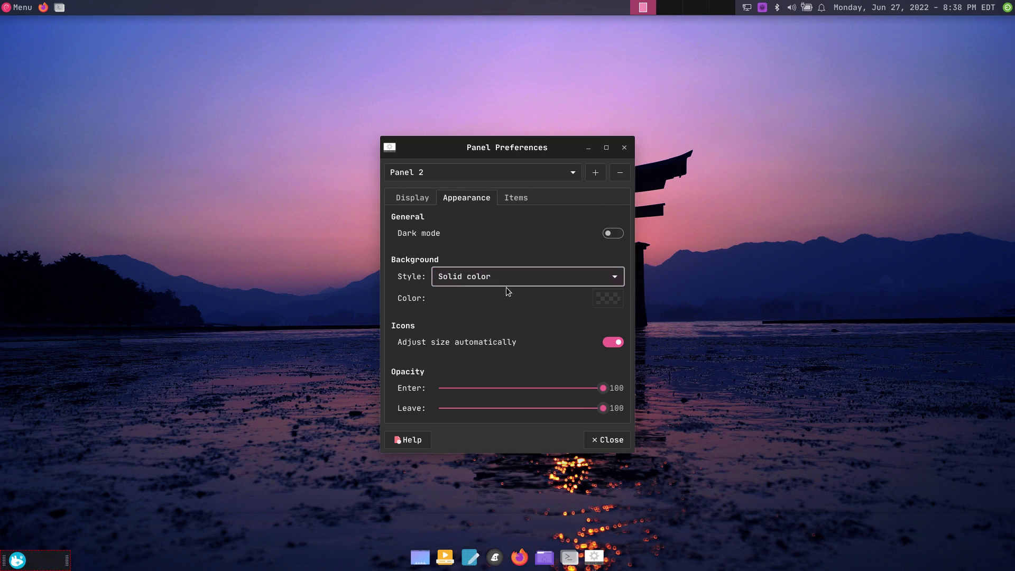
left_click(608, 301)
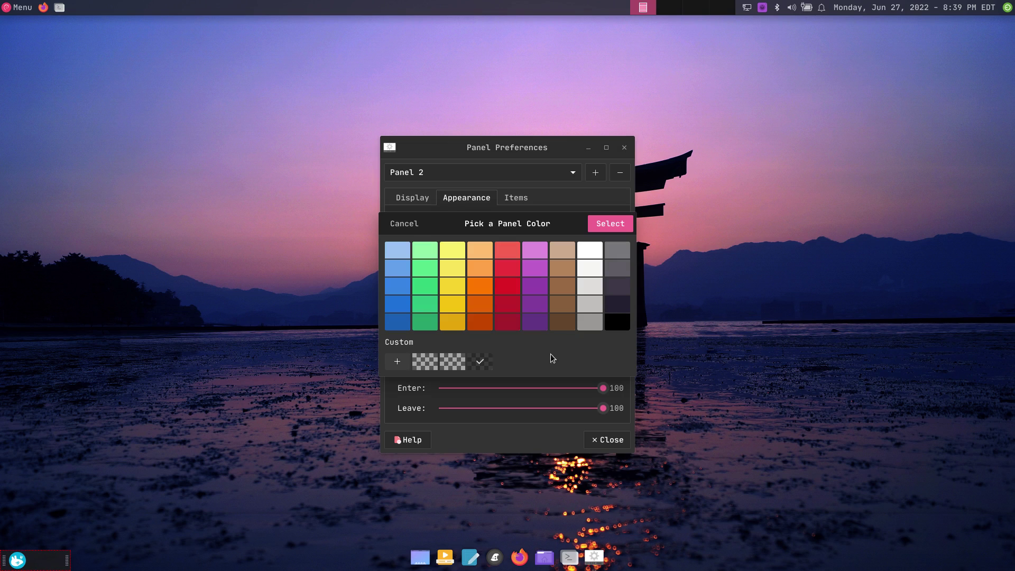
left_click(608, 224)
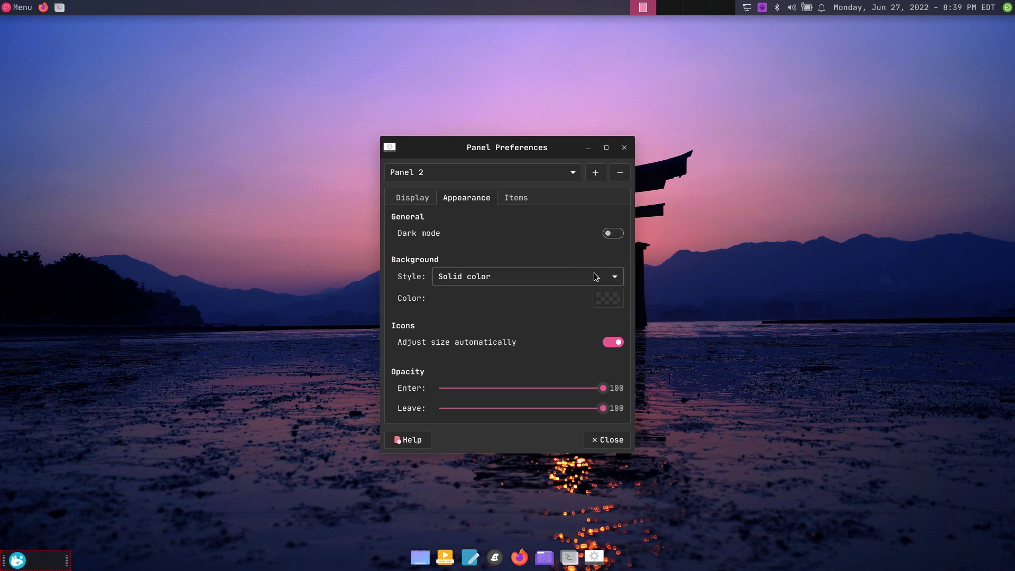
left_click(595, 276)
left_click(515, 280)
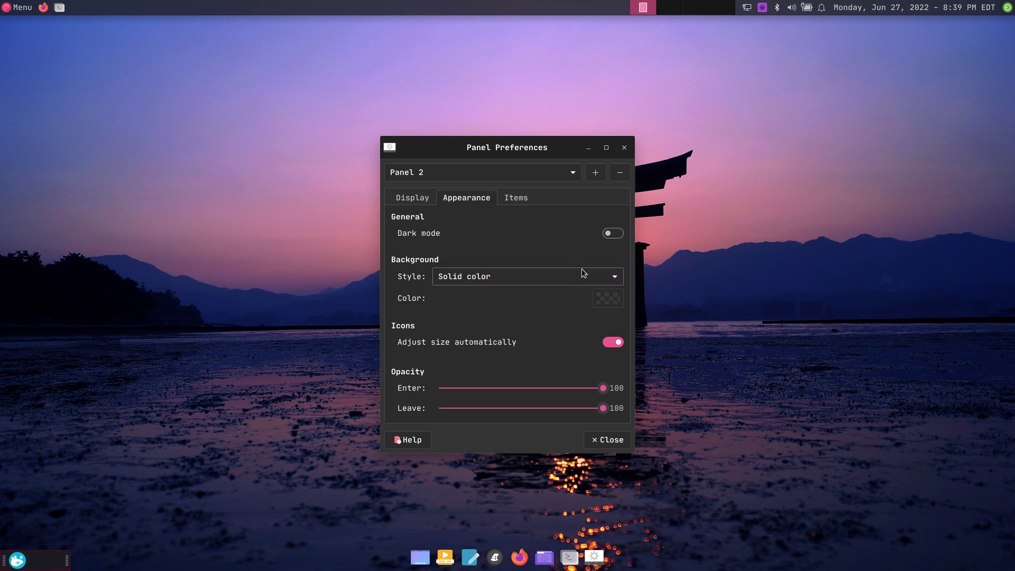
Step: Give Panel 2's background a custom color of #000000 with full transparency
left_click(609, 300)
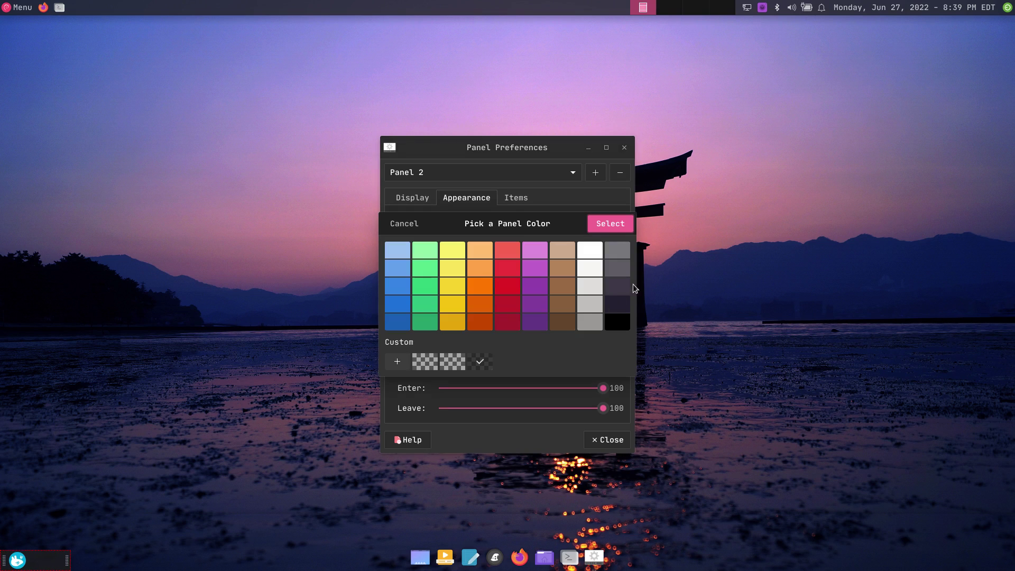
left_click(398, 364)
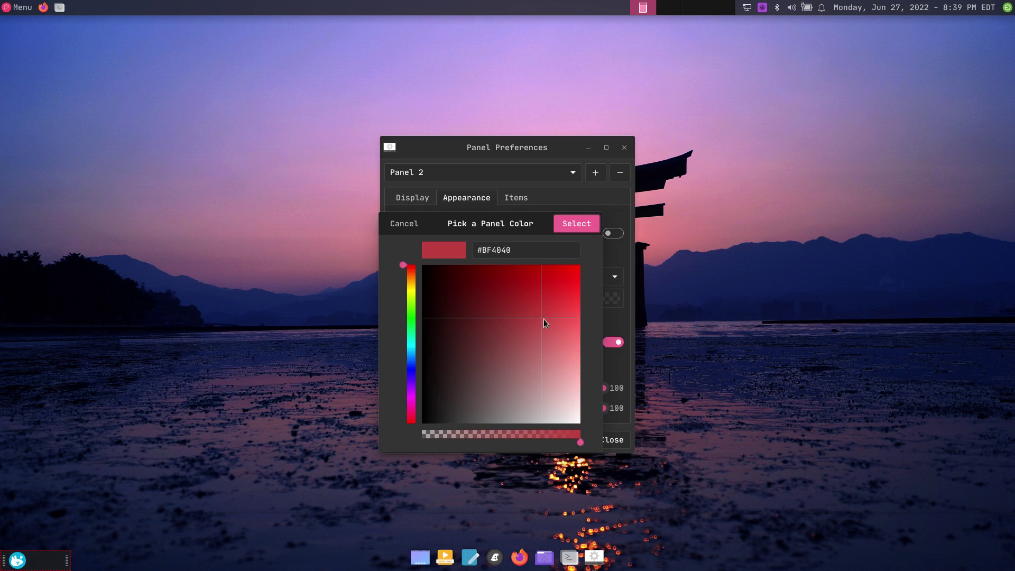
left_click_drag(543, 320, 419, 430)
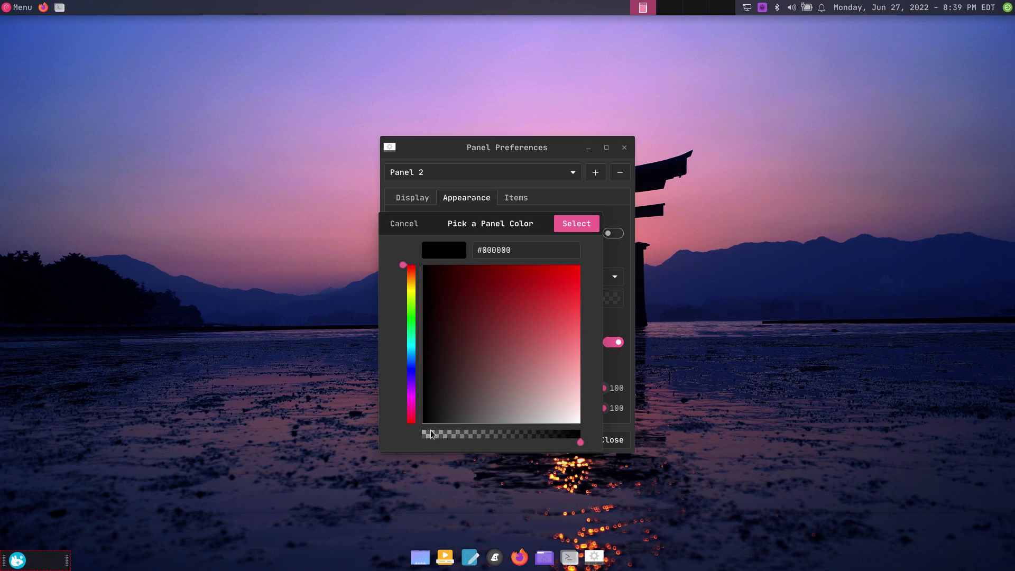
left_click_drag(580, 441, 428, 441)
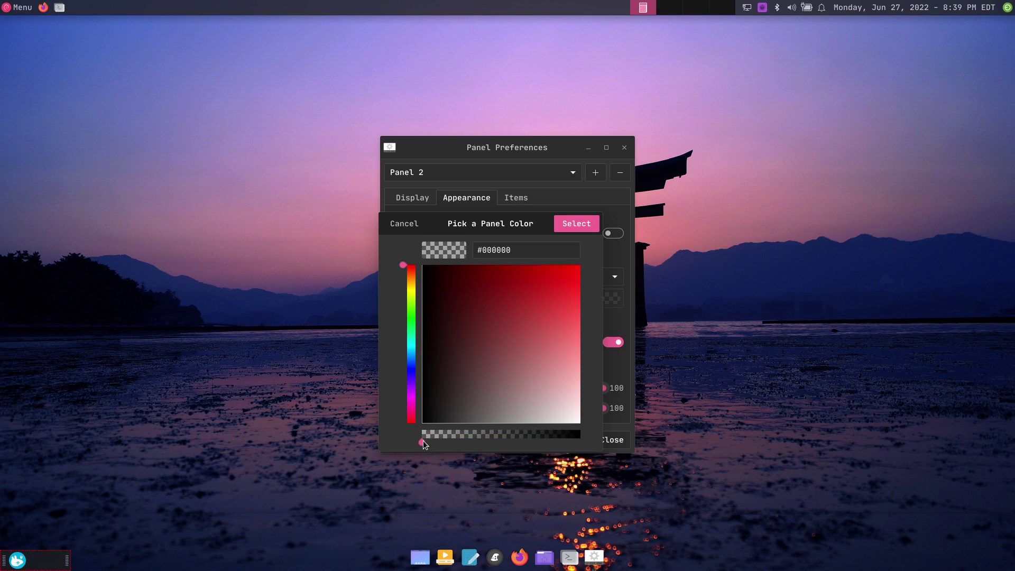
left_click(582, 228)
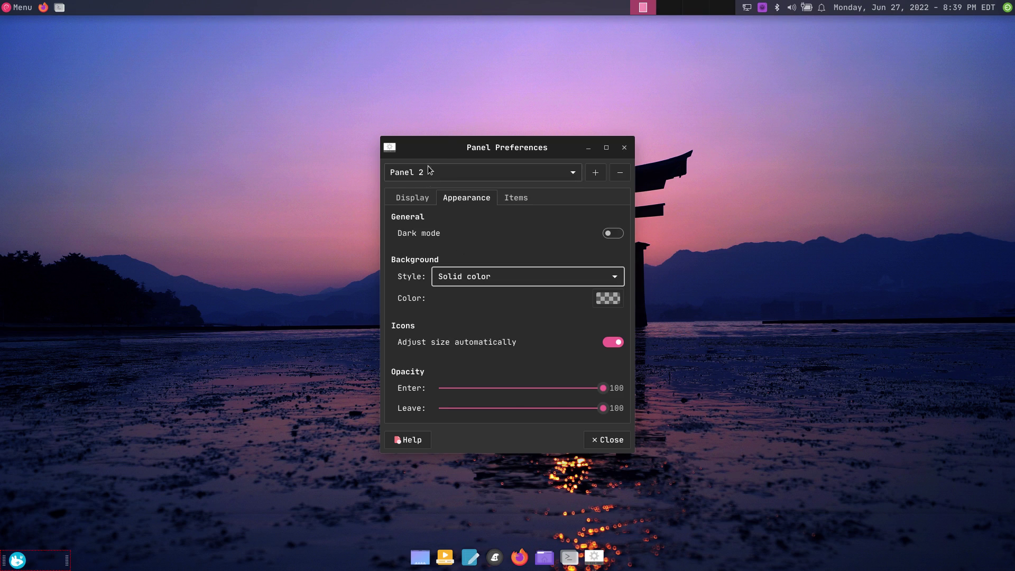
Step: Set the panel button icon of Panel 2's Whisker Menu to emblem-debian, finding it with the search term "debi"
left_click(414, 198)
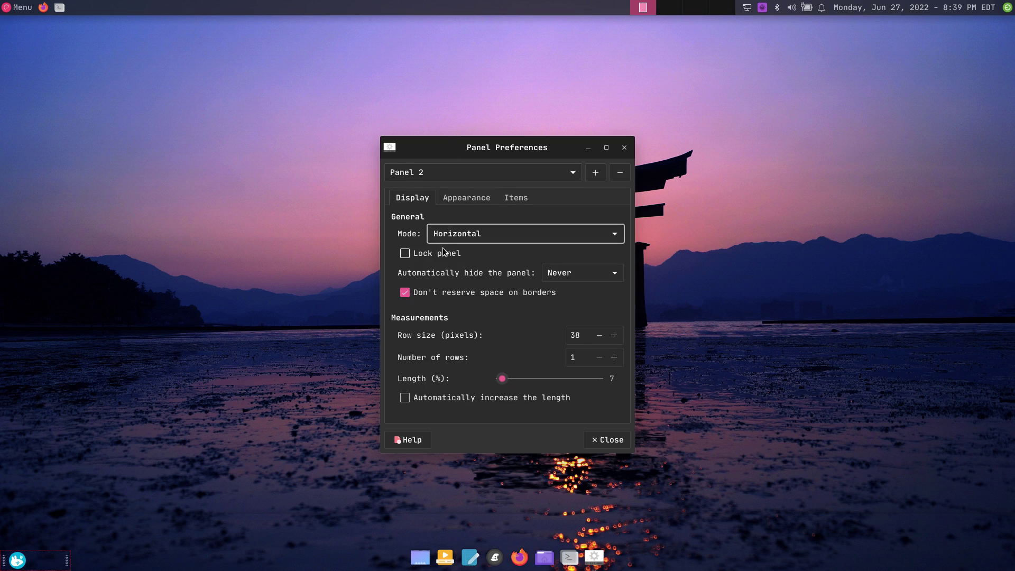
left_click(526, 204)
left_click(478, 199)
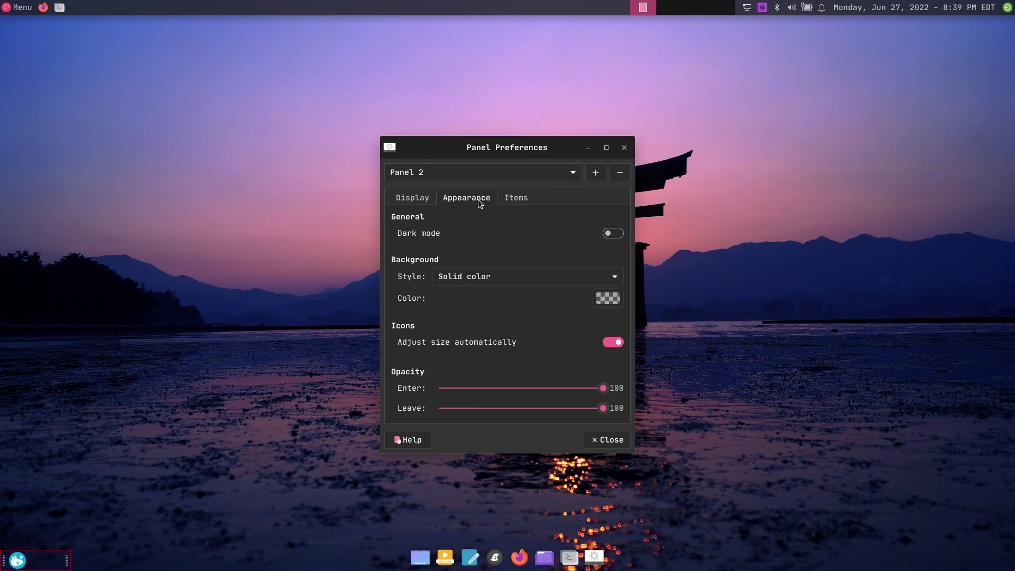
left_click(514, 200)
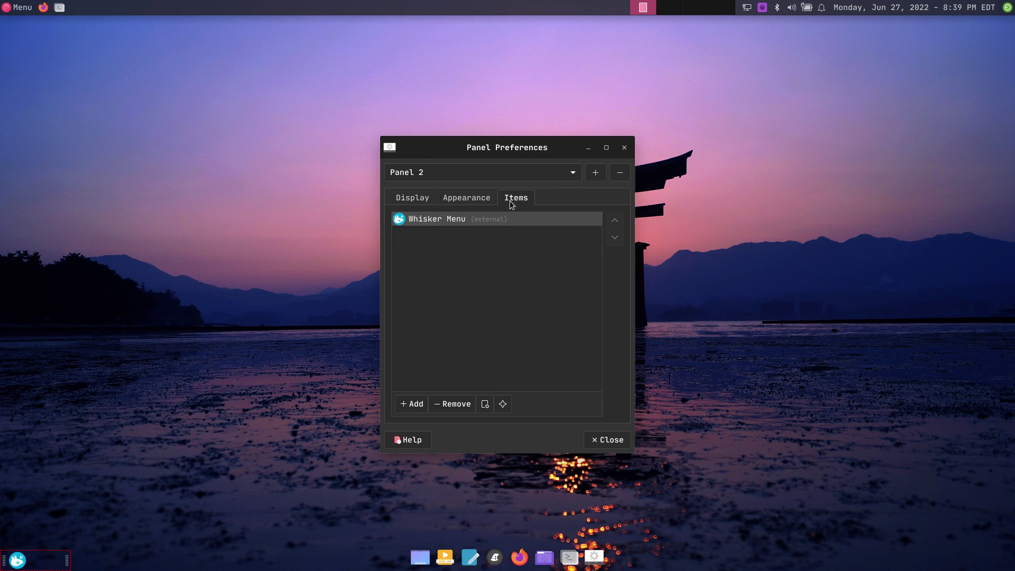
left_click(485, 404)
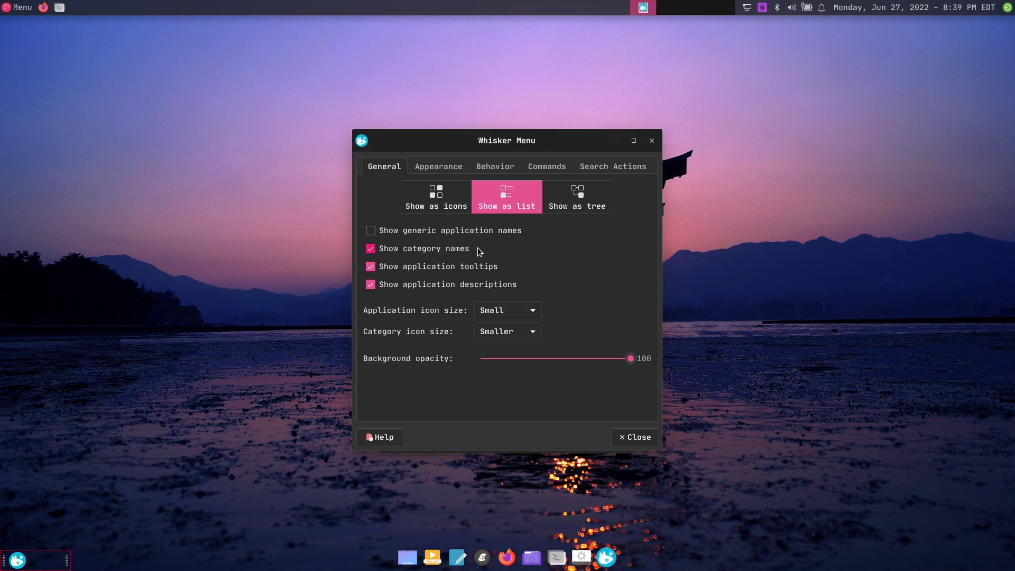
left_click(451, 168)
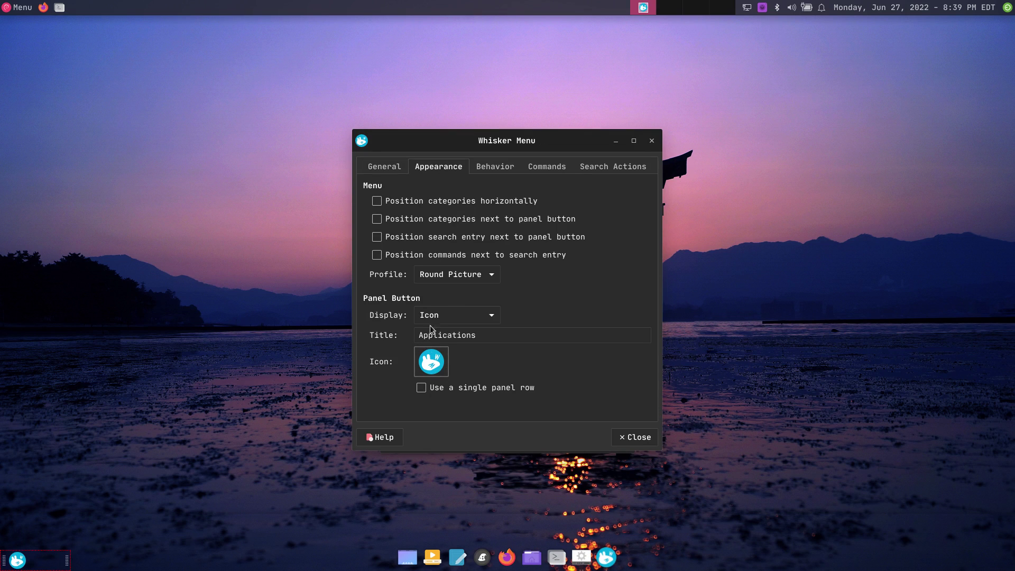
left_click(437, 367)
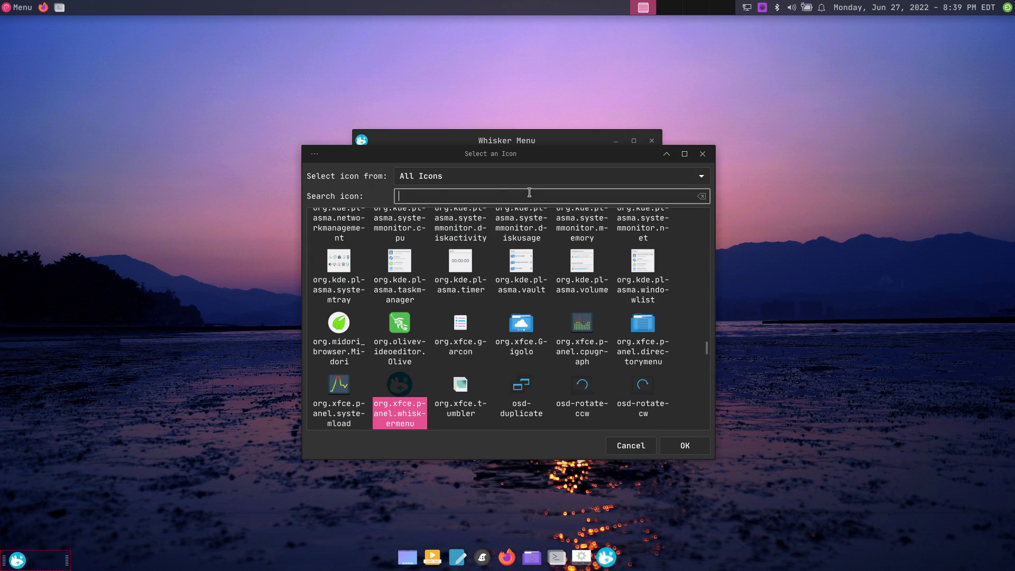
type("debi")
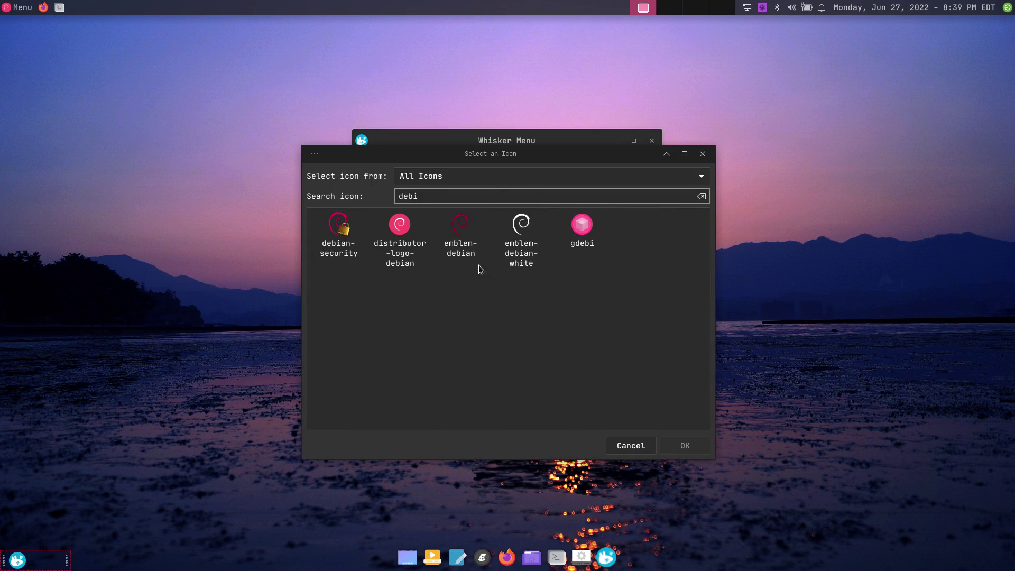
left_click(461, 236)
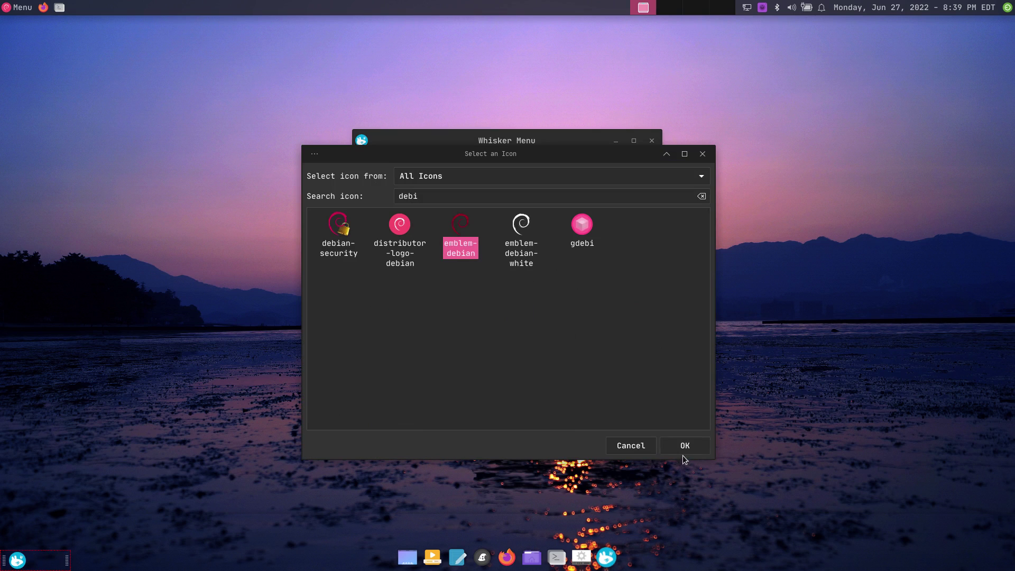
left_click(684, 450)
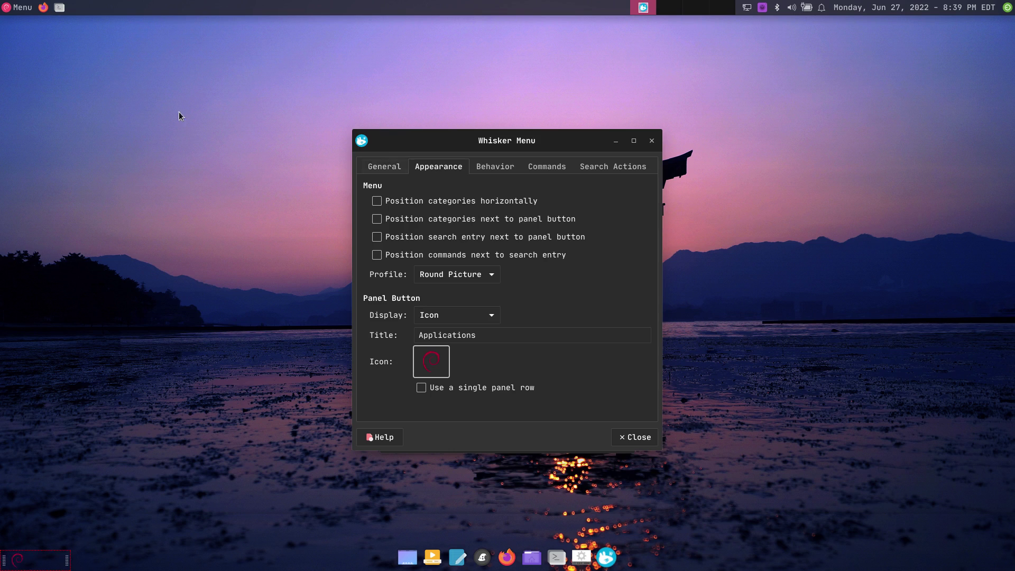
Step: Stretch the popup of Panel 2's Whisker Menu upward until it reaches almost the full screen height
left_click(12, 7)
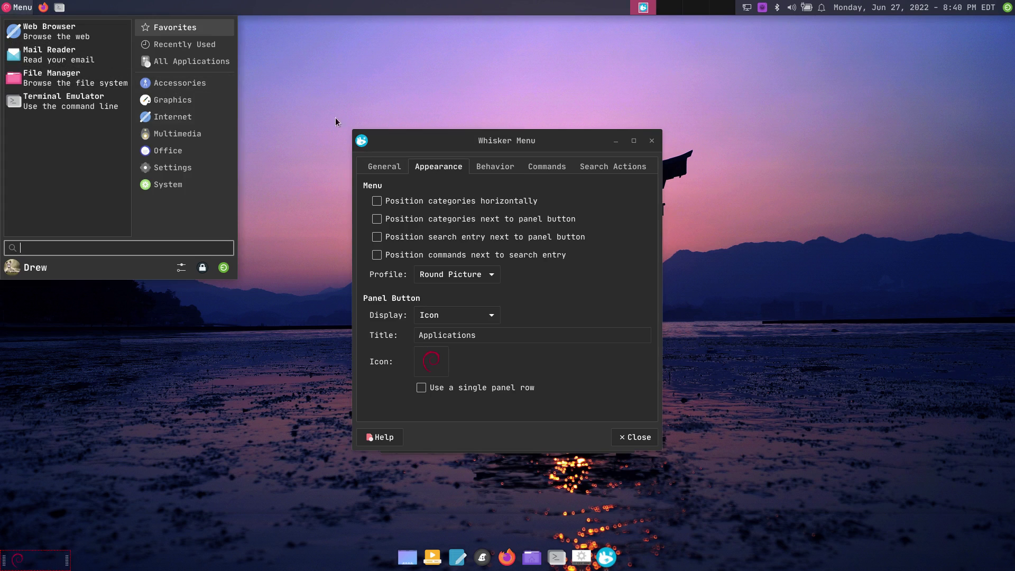
left_click(325, 284)
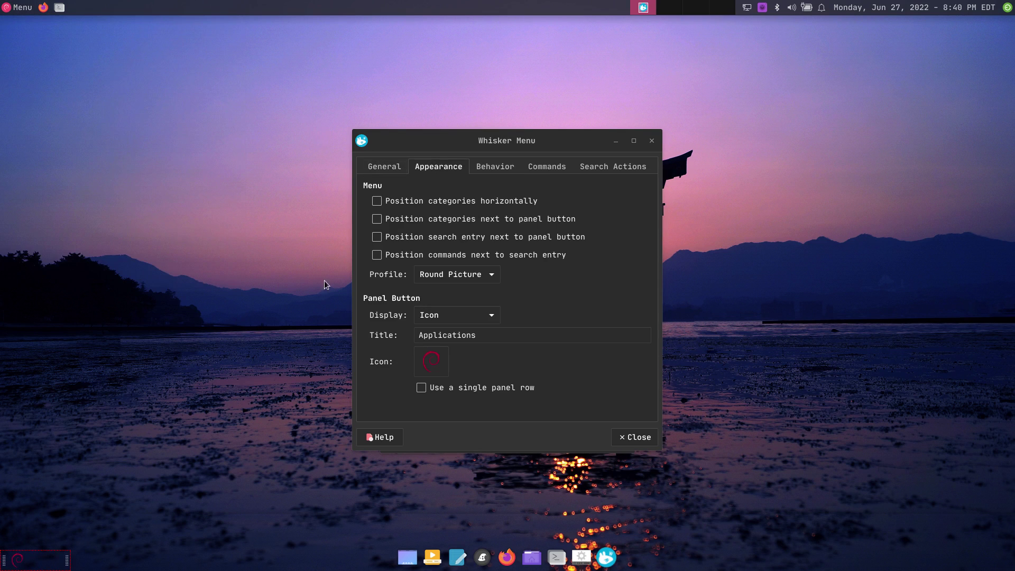
left_click(19, 562)
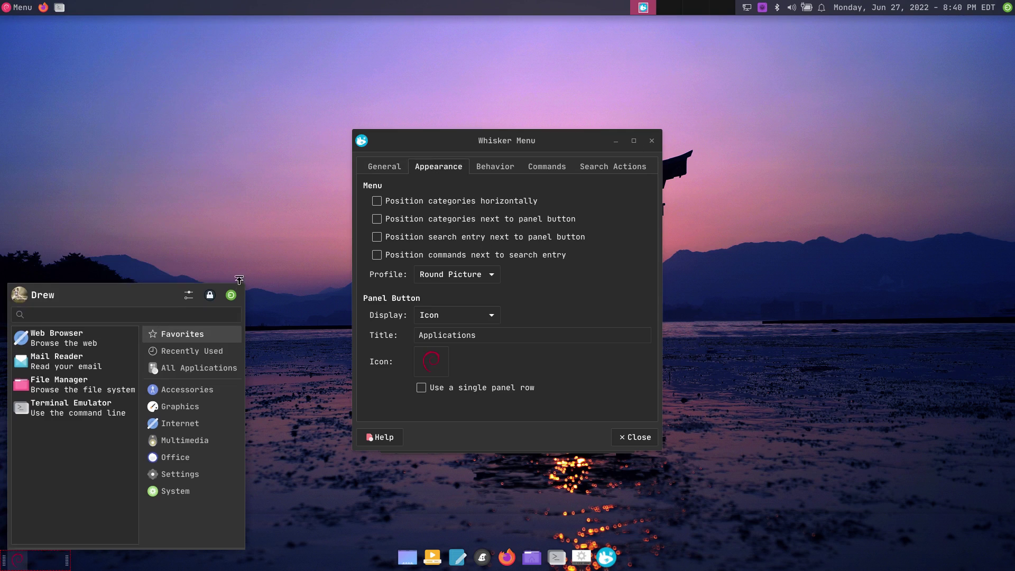
left_click_drag(209, 286, 209, 52)
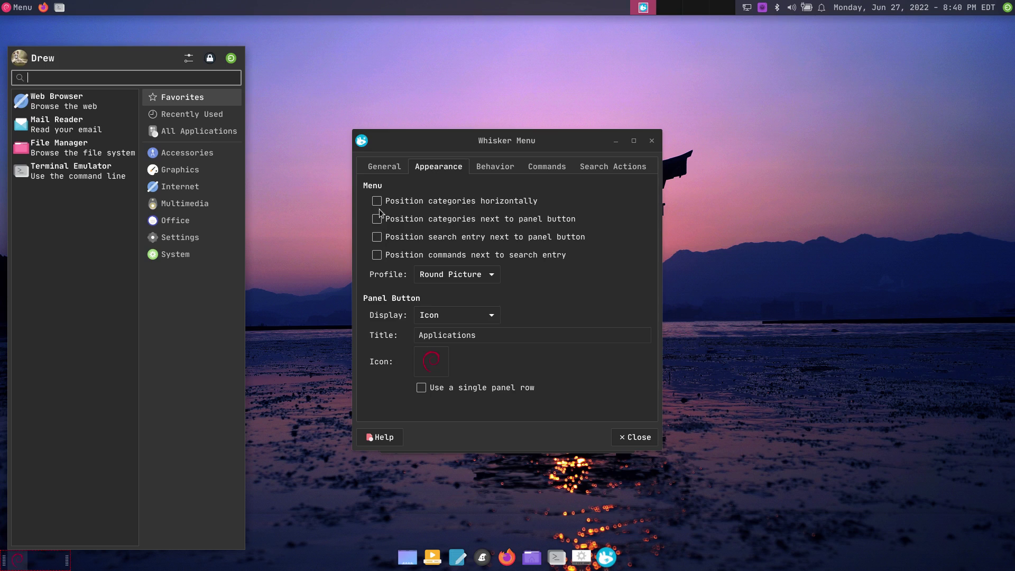
Step: Position the Whisker Menu's search entry next to the panel button and enable switching categories by hovering, checking both in the menu
left_click(377, 237)
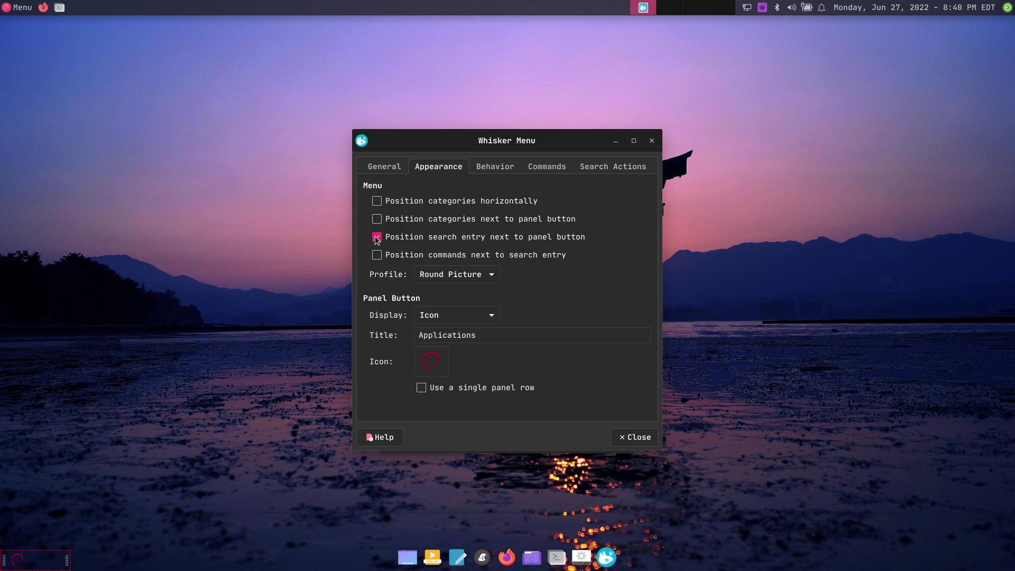
left_click(13, 565)
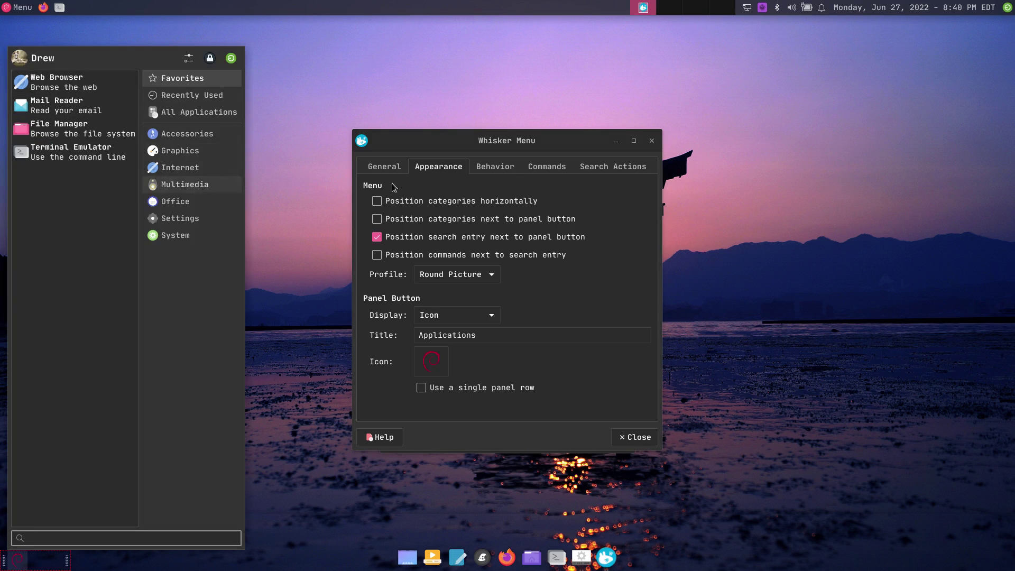
left_click(495, 170)
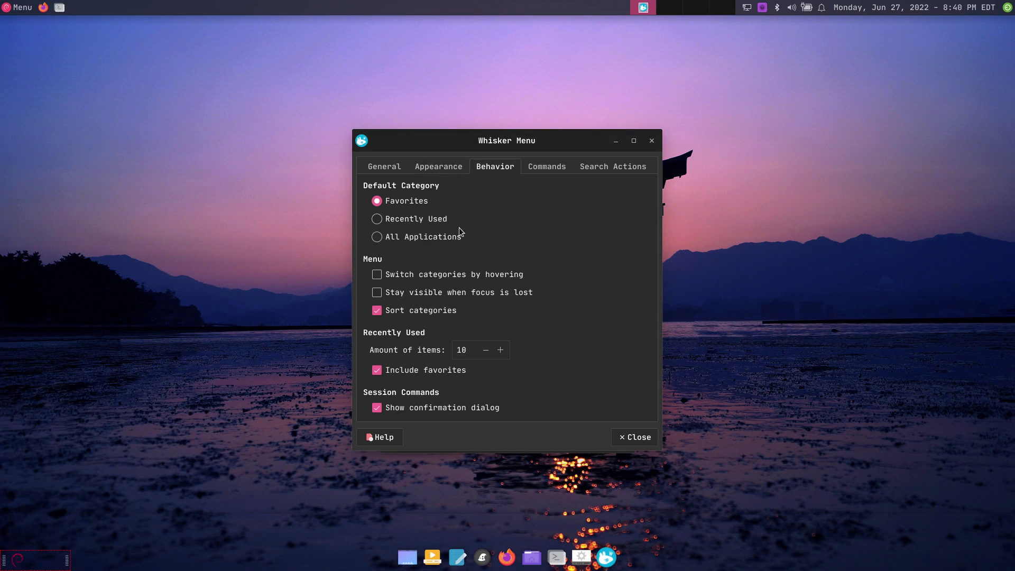
left_click(381, 277)
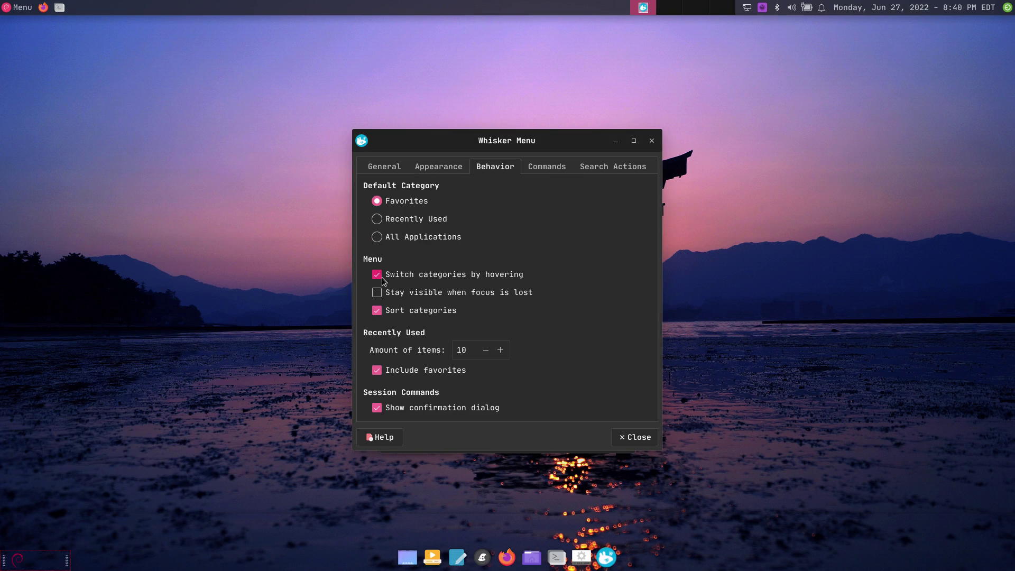
left_click(25, 564)
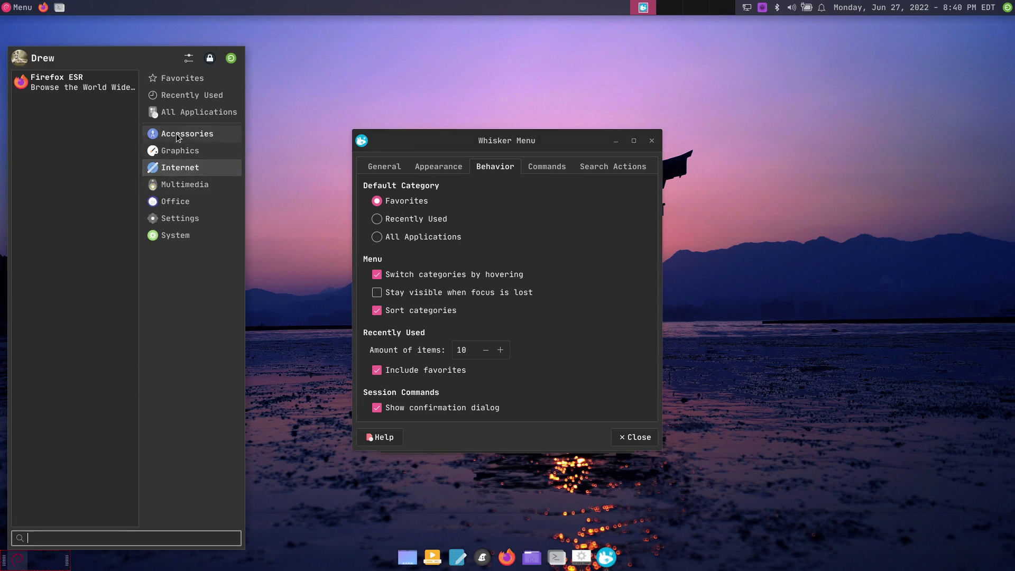
mouse_move(176, 134)
mouse_move(175, 235)
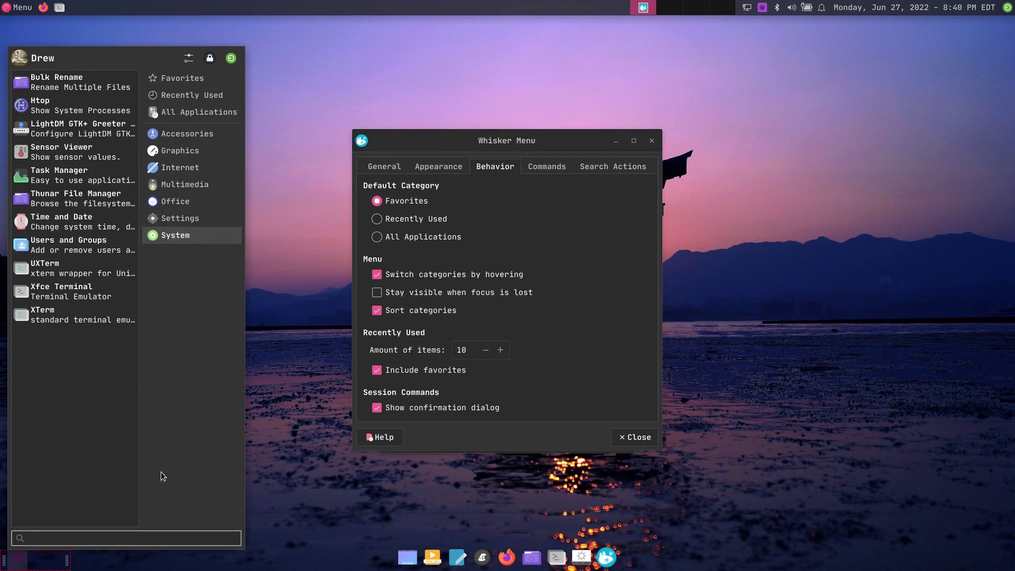
left_click(330, 105)
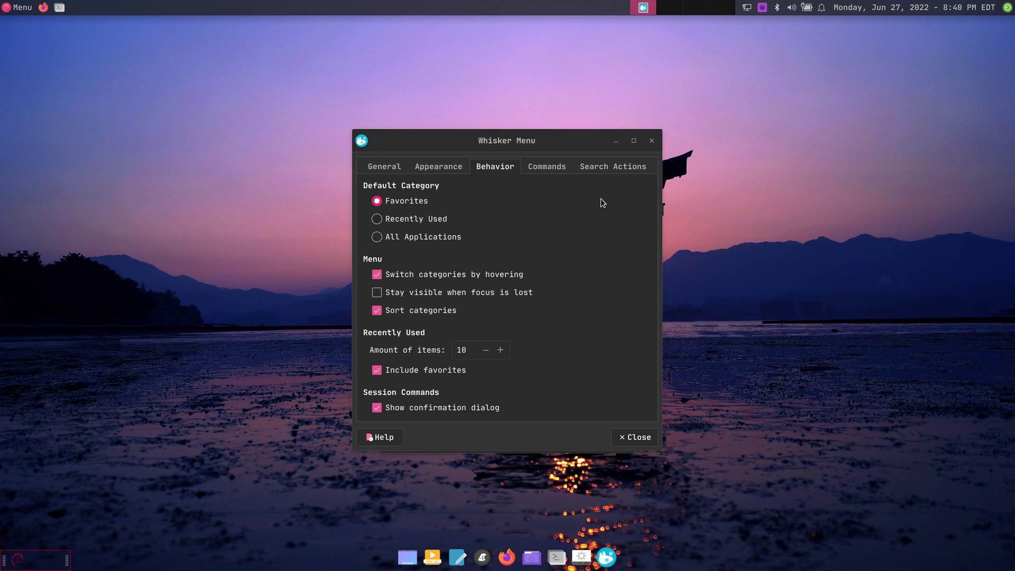
left_click(638, 438)
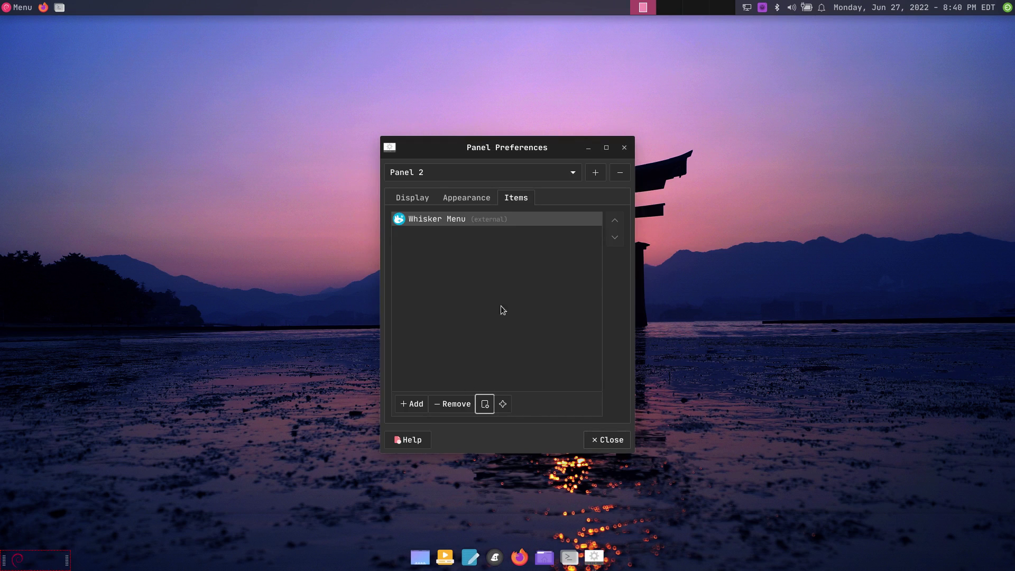
Step: Remove the Whisker Menu and the separator directly after it from Panel 1
left_click(435, 173)
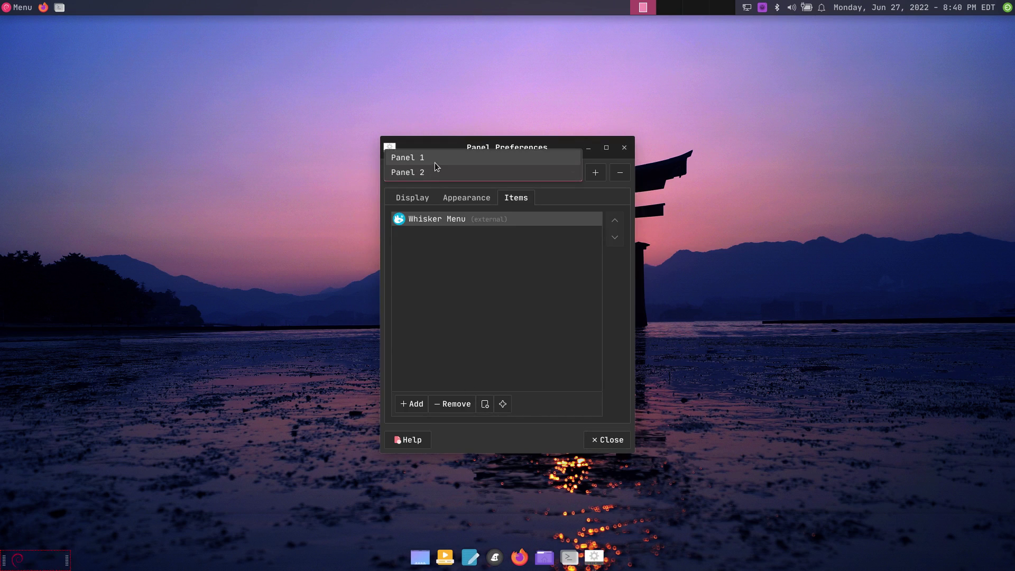
left_click(434, 163)
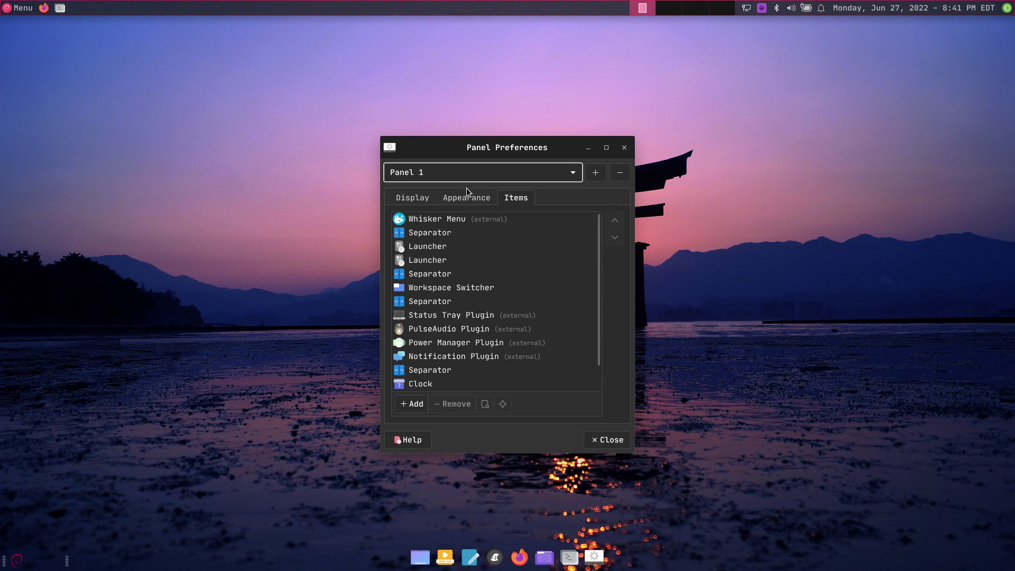
left_click(446, 221)
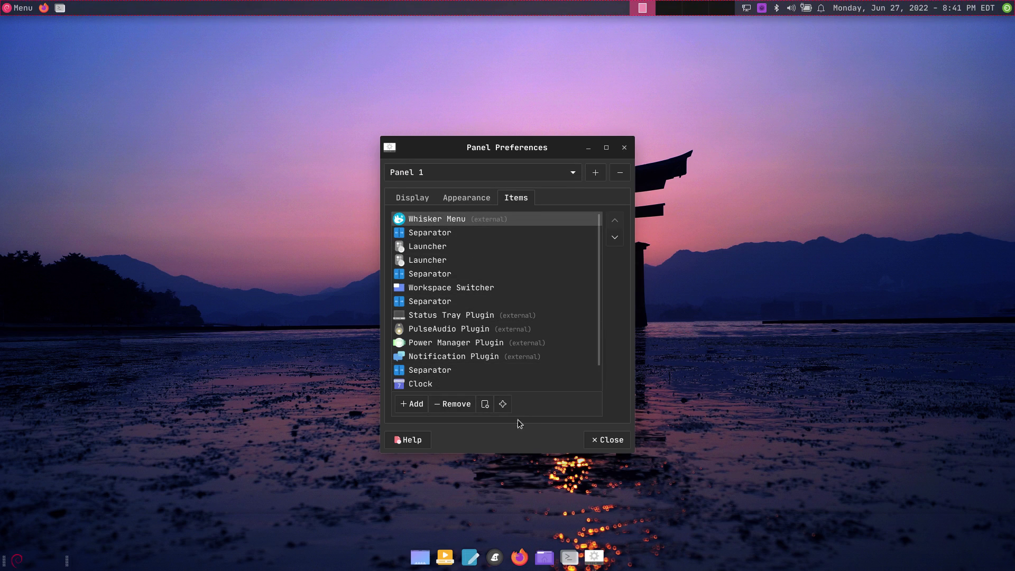
left_click(458, 404)
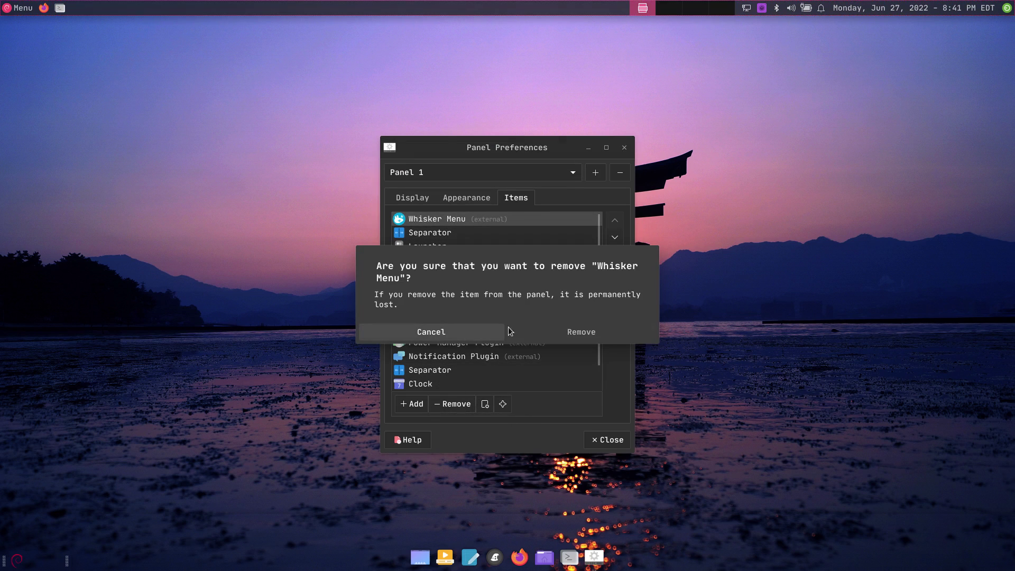
left_click(581, 332)
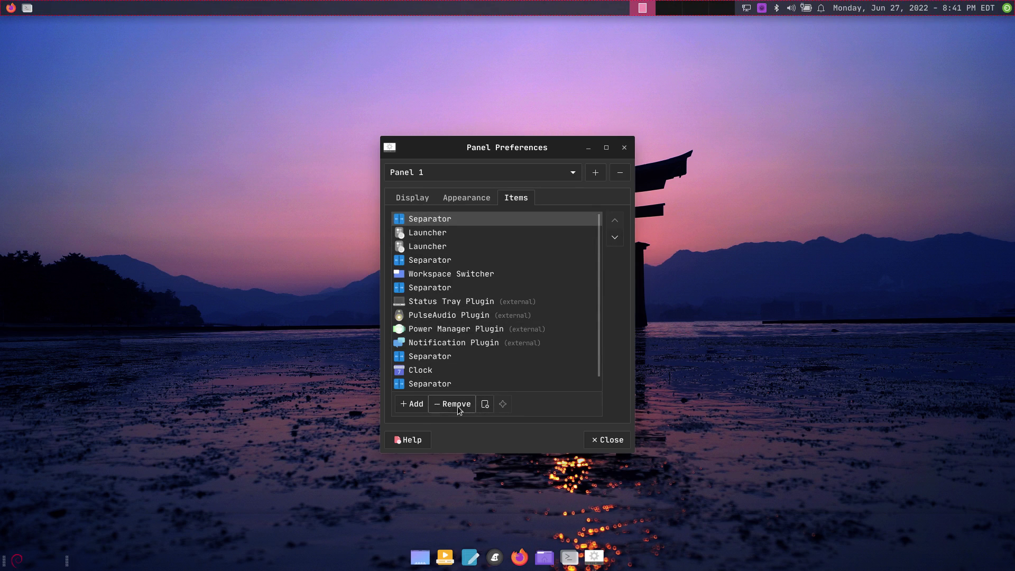
left_click(458, 406)
left_click(579, 325)
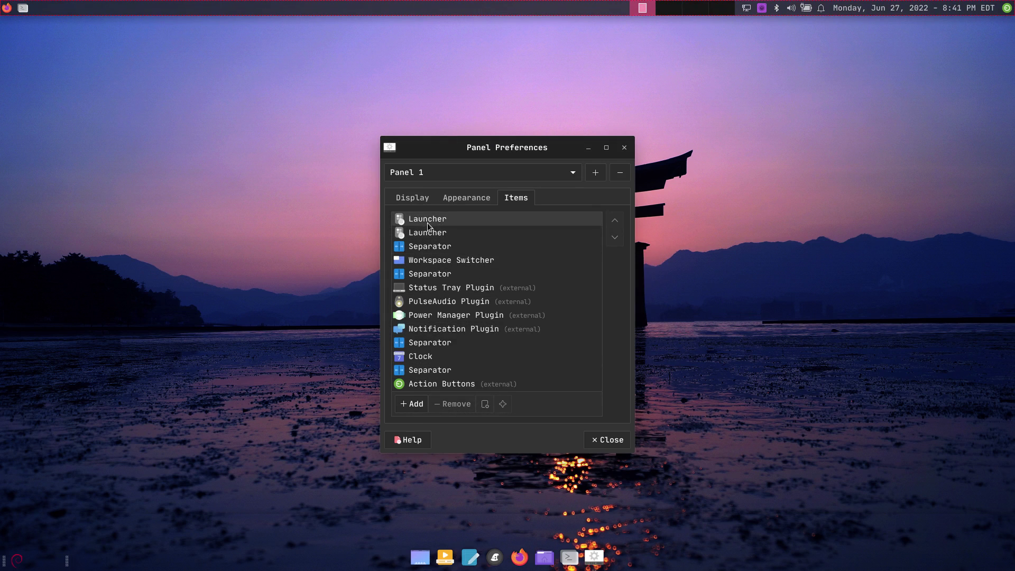
Step: Remove both Launcher items from Panel 1
left_click(428, 225)
left_click(458, 405)
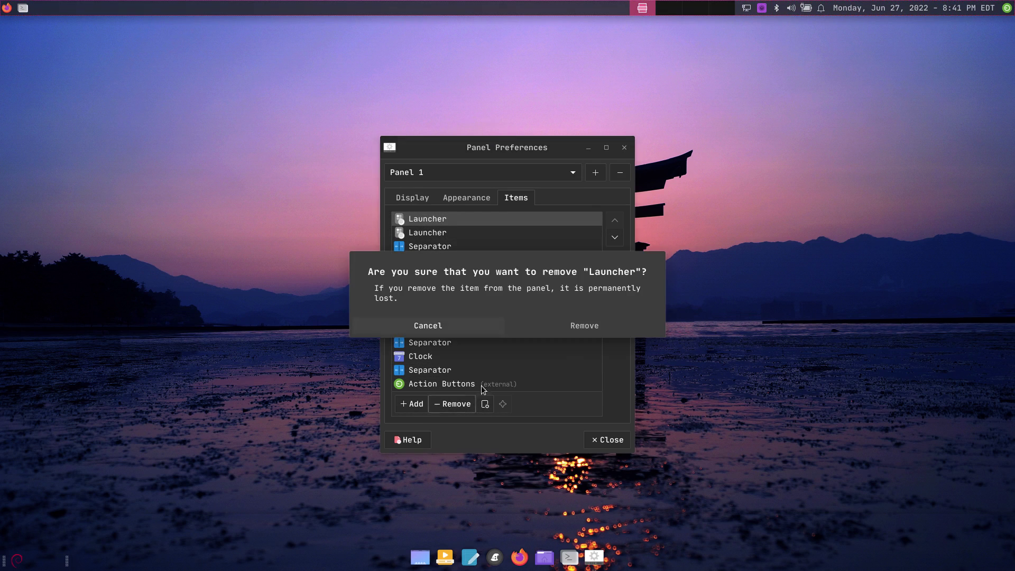
left_click(590, 325)
left_click(427, 218)
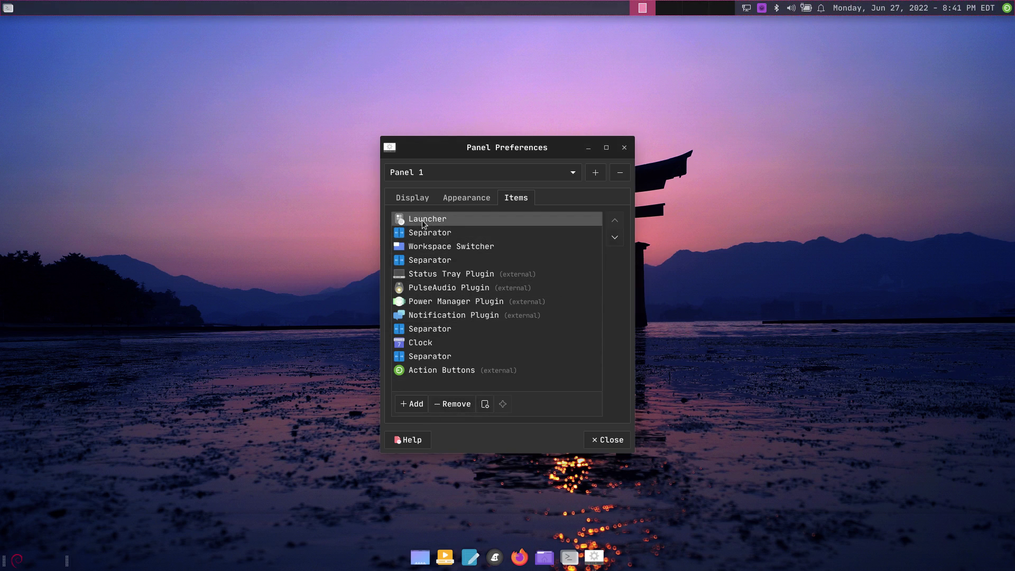
left_click(458, 405)
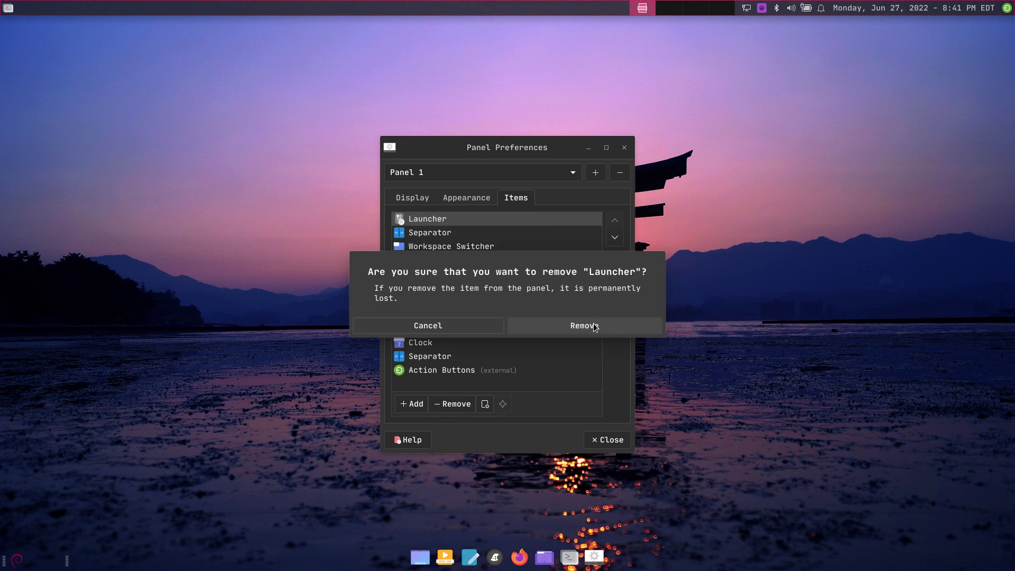
left_click(590, 326)
left_click(428, 219)
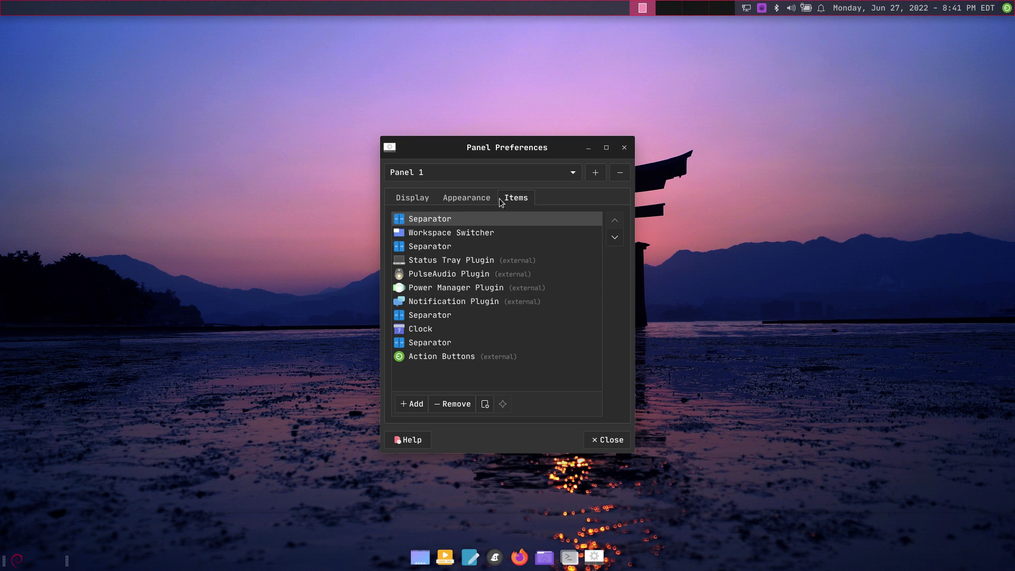
Step: Set Panel 1's length to 39% and remove the separator before the Workspace Switcher
left_click(411, 195)
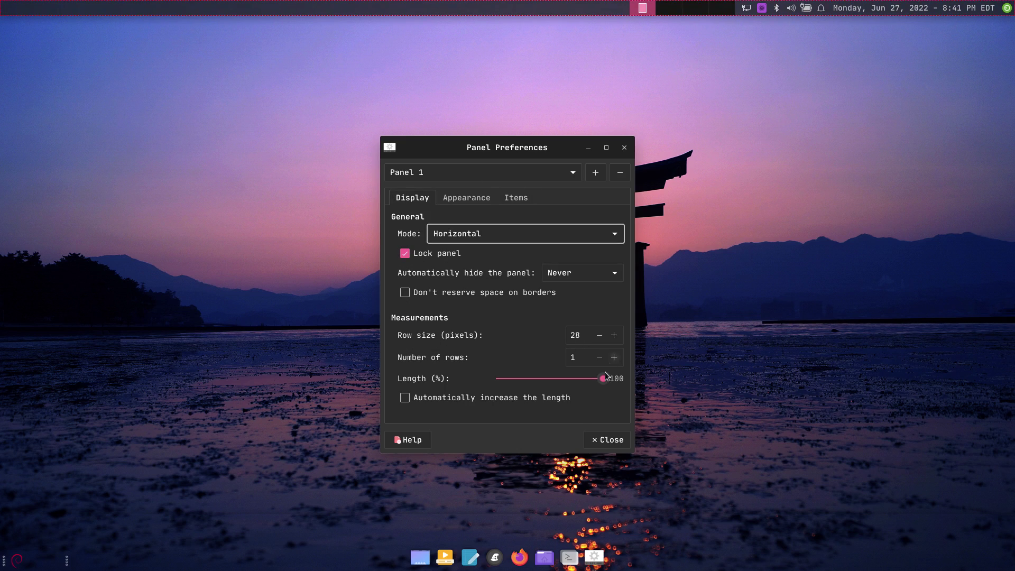
left_click_drag(605, 379, 538, 379)
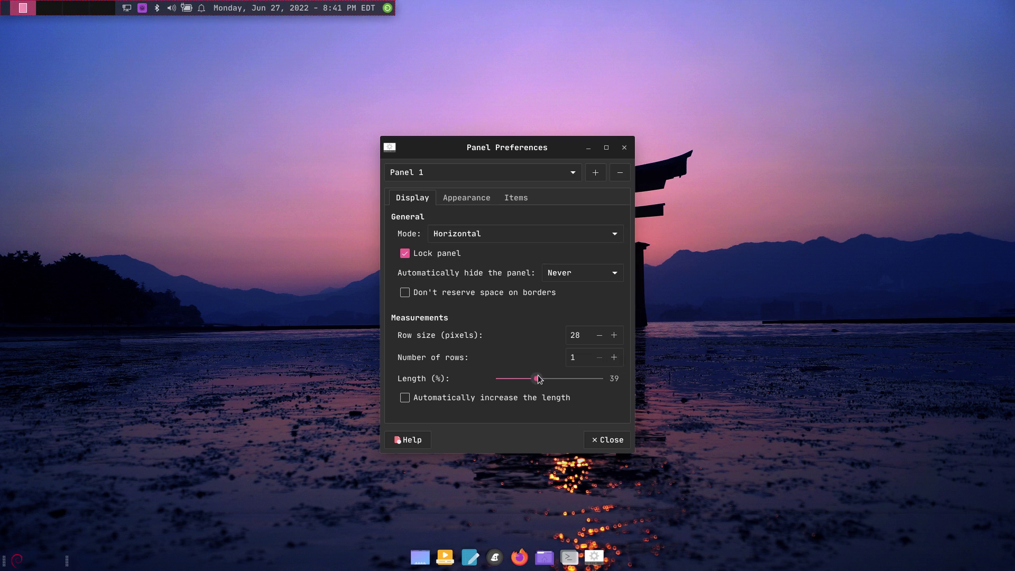
left_click(512, 199)
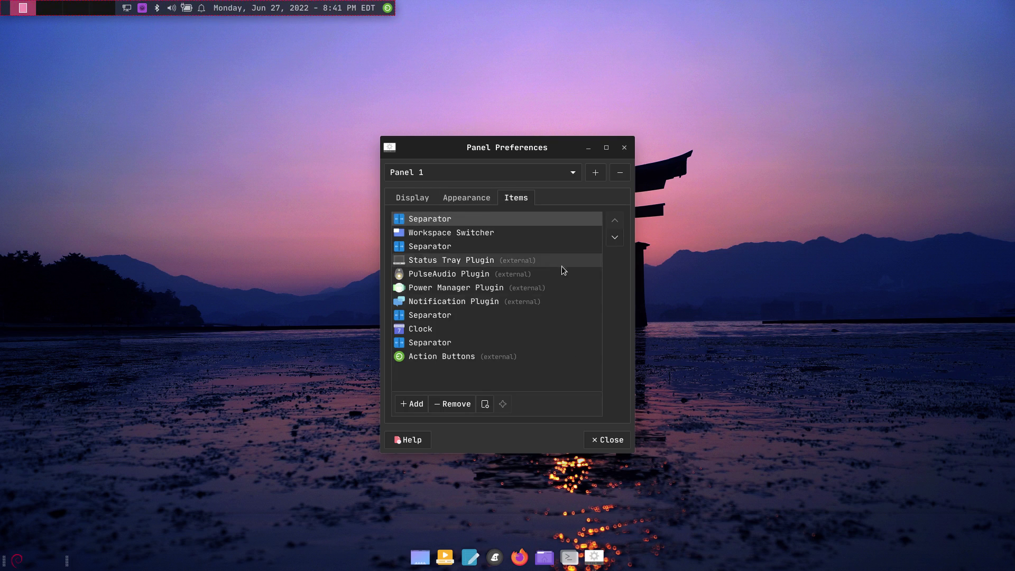
left_click(448, 404)
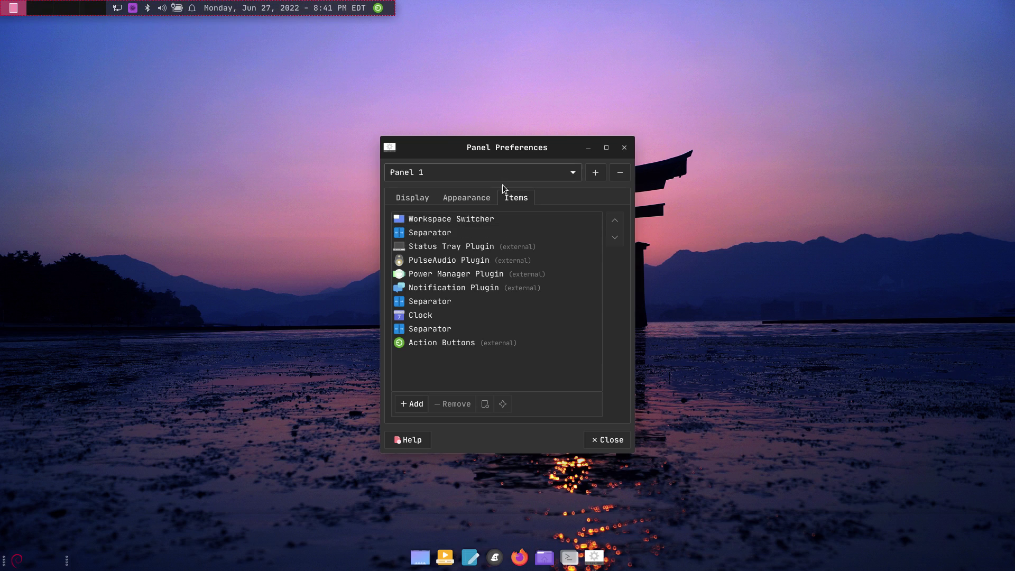
Step: Stop Panel 1 from reserving space on borders and set its row size to 31 pixels and length to 41%
left_click(424, 203)
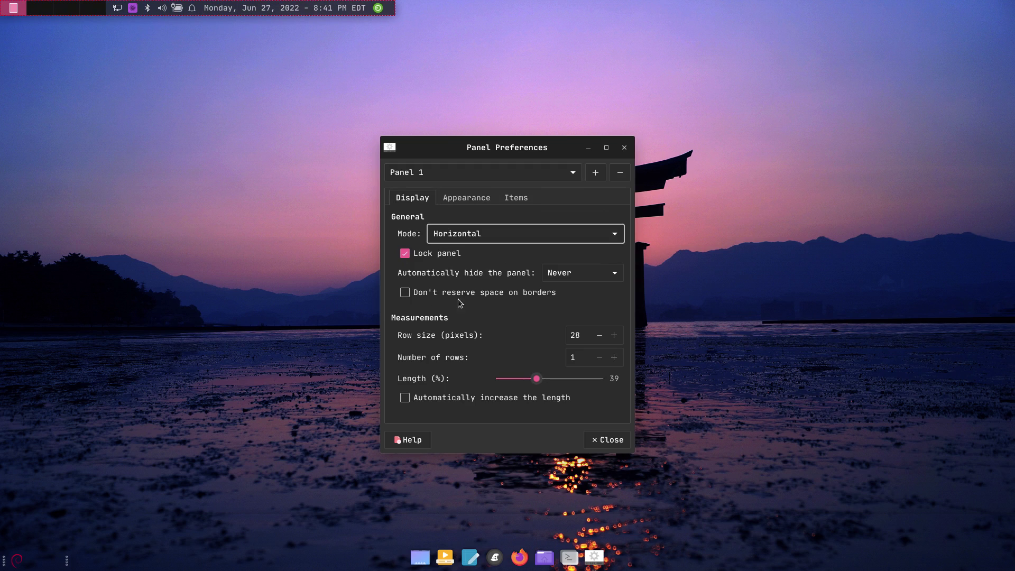
left_click(405, 293)
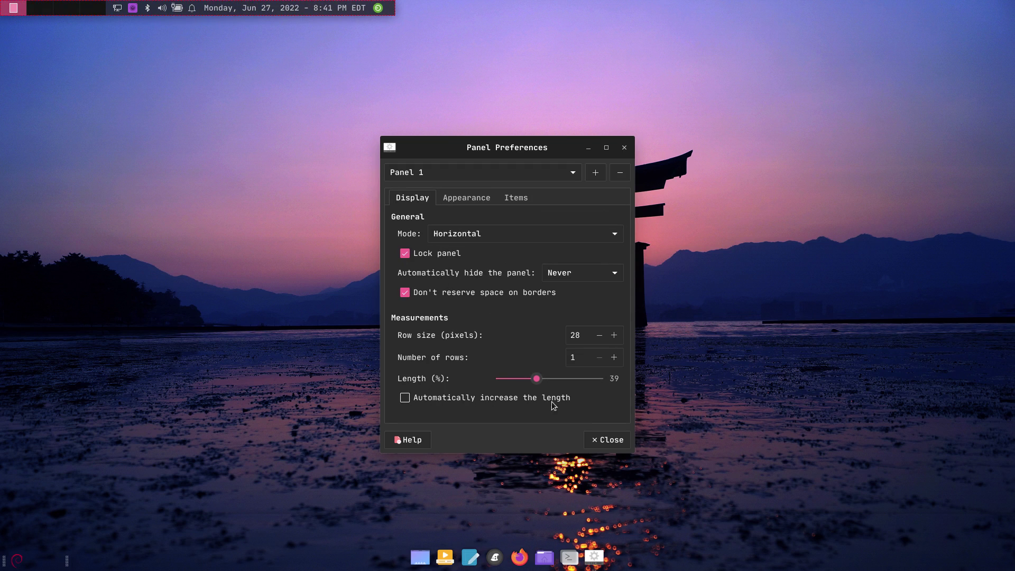
left_click(614, 337)
left_click(614, 336)
left_click(614, 336)
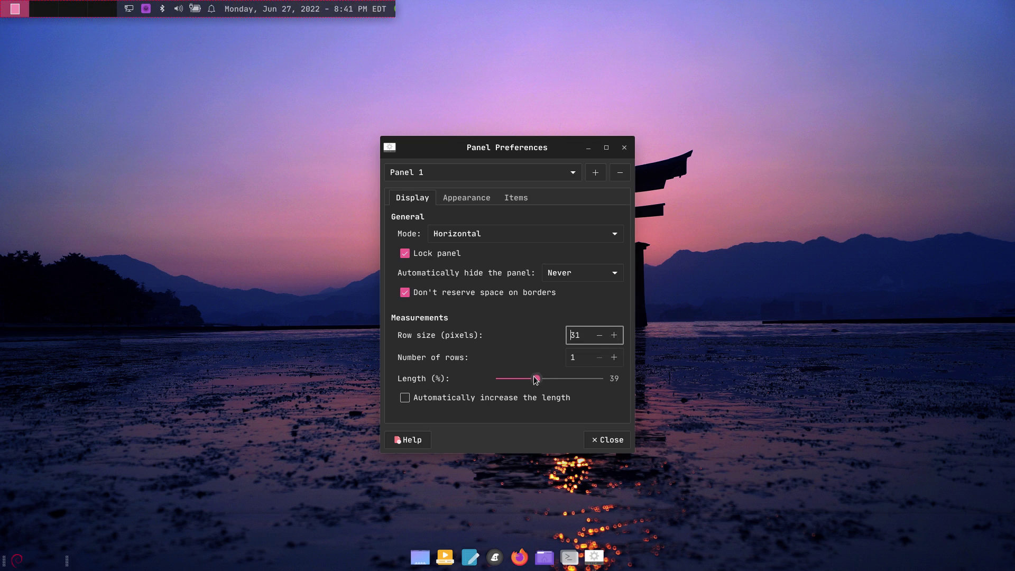
left_click_drag(540, 378, 543, 378)
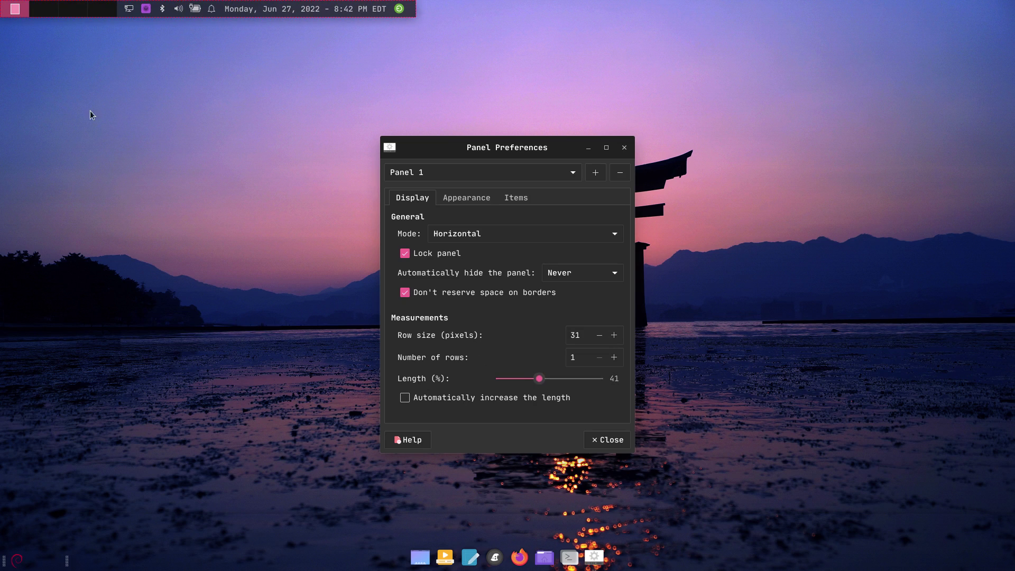
Step: Unlock Panel 1 and move it to the bottom-right corner of the desktop
left_click(430, 253)
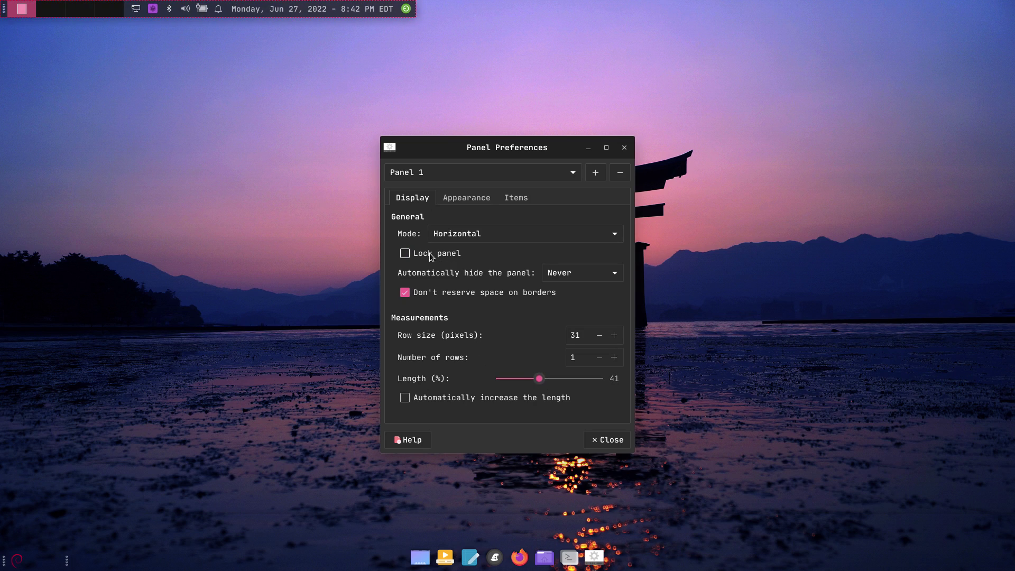
left_click_drag(3, 9, 670, 568)
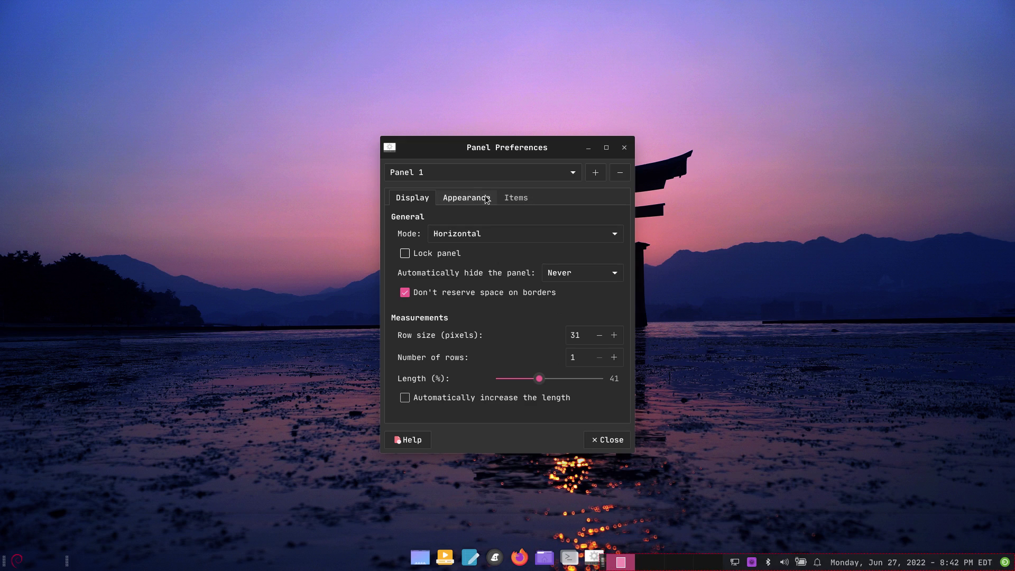
Step: Set the Workspace Switcher in Panel 1 to show its miniature view in 2 rows
left_click(521, 198)
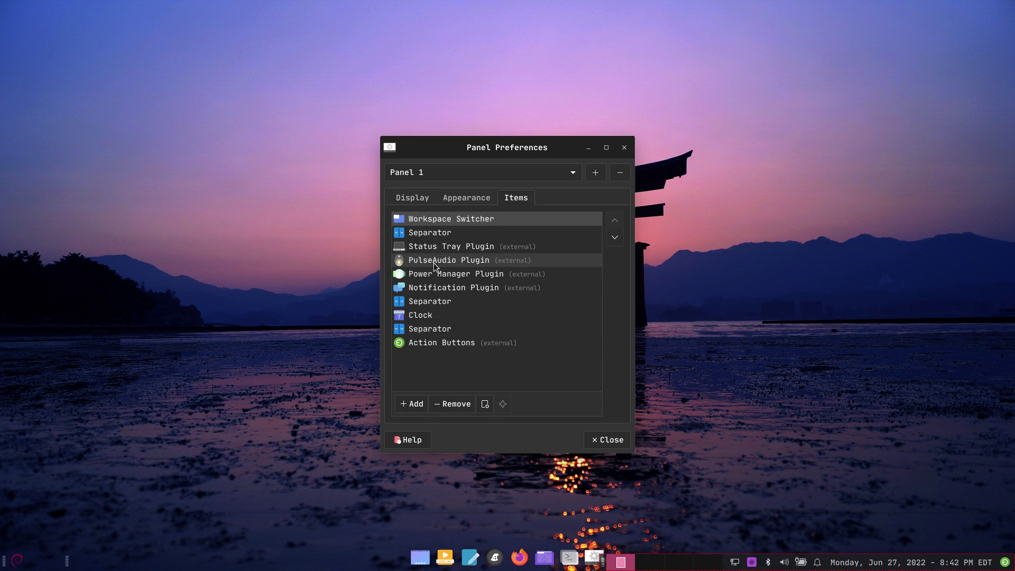
left_click(485, 404)
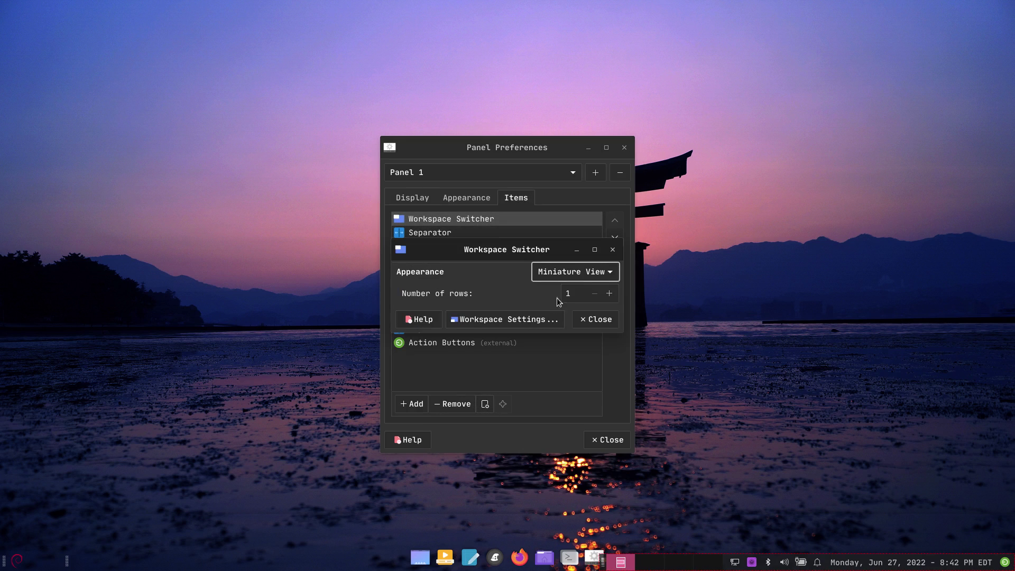
left_click(610, 293)
left_click(609, 294)
left_click(609, 293)
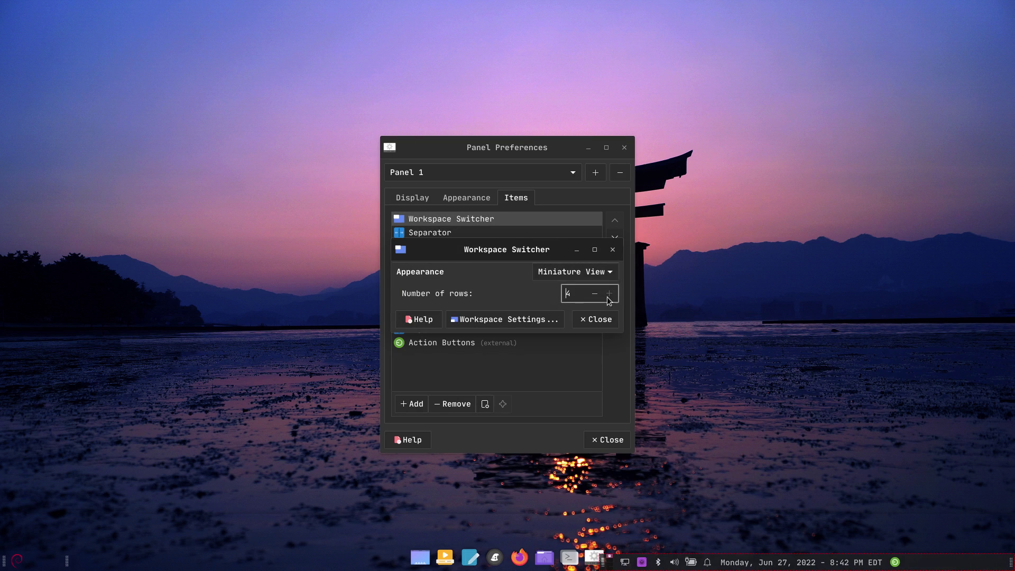
left_click(595, 294)
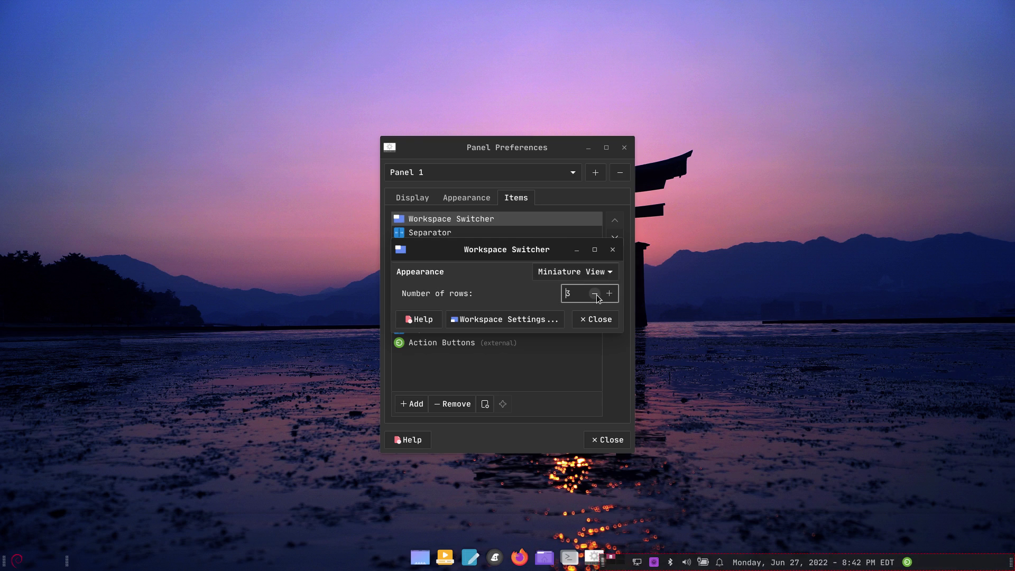
left_click(595, 294)
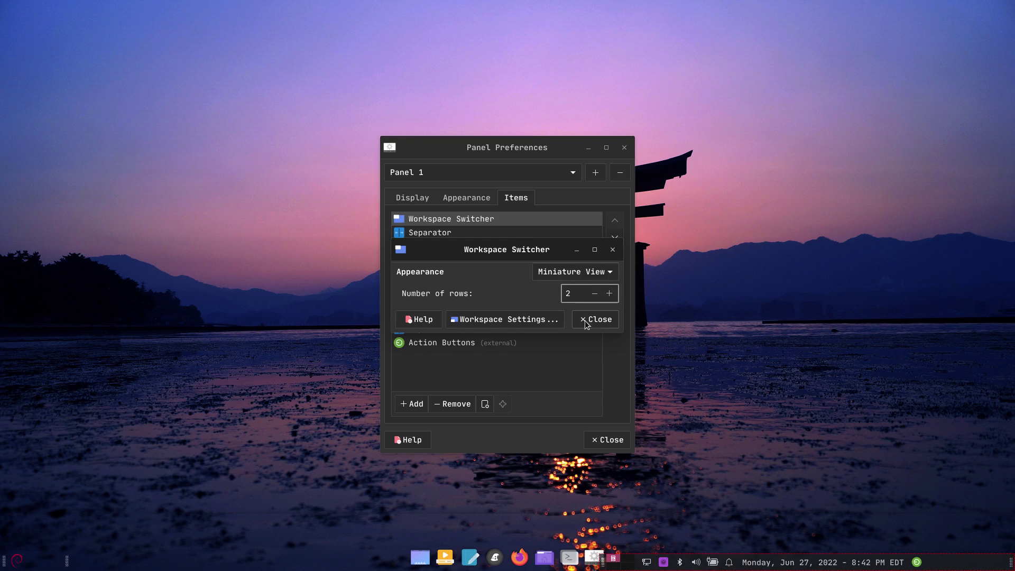
left_click(603, 323)
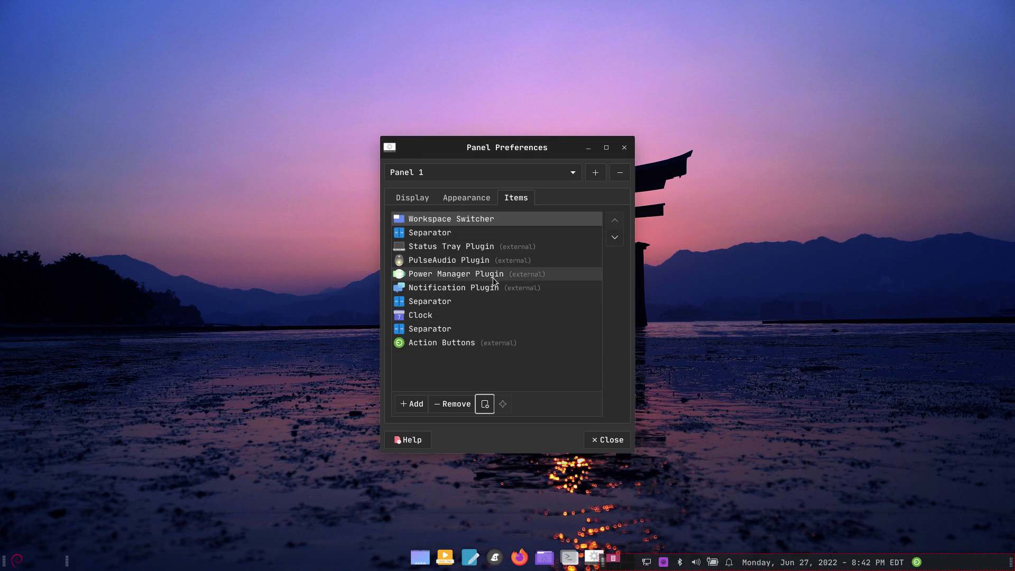
Step: Open the properties of Panel 1's Clock and copy its custom format string
left_click(430, 317)
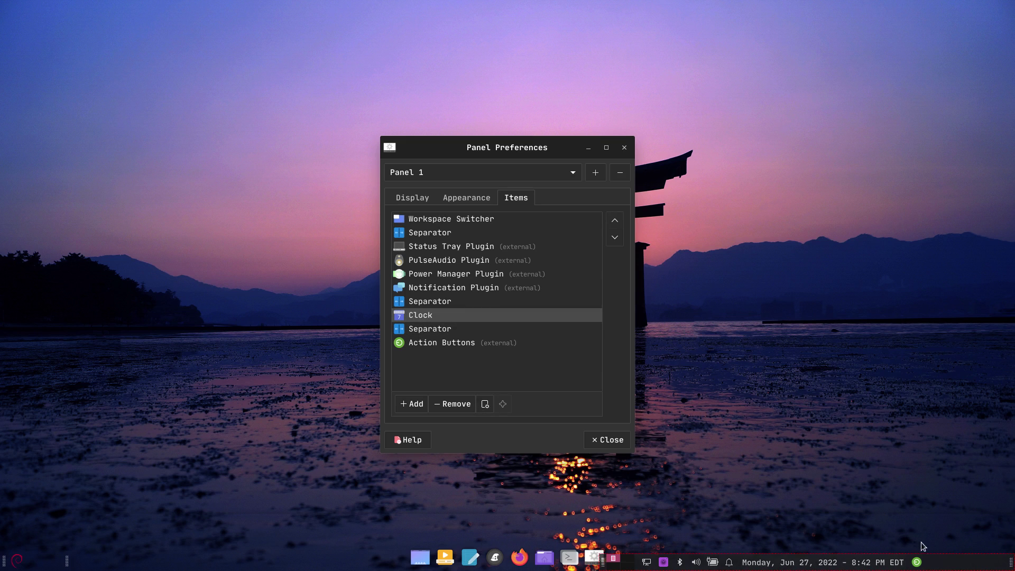
left_click(485, 404)
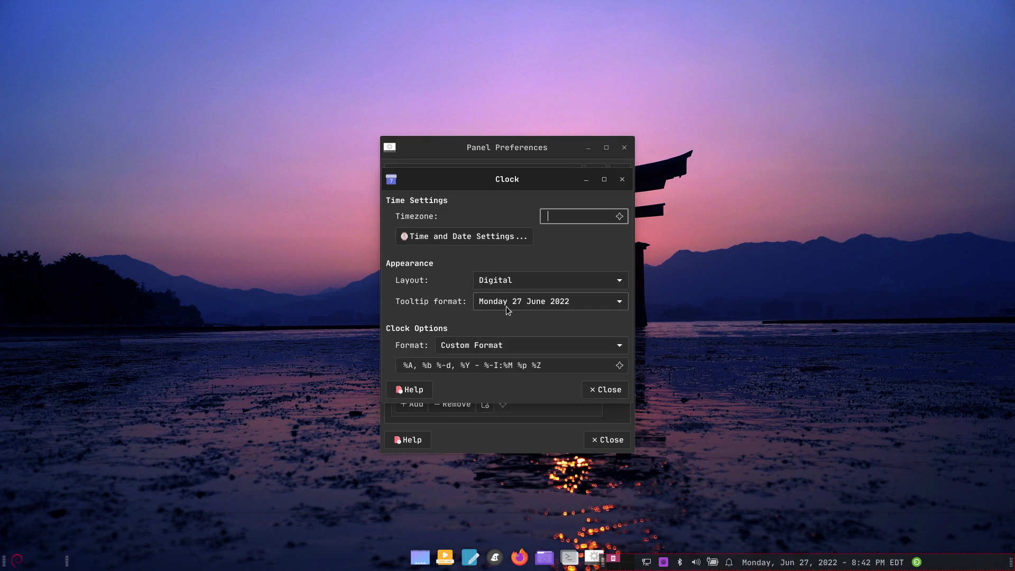
left_click(582, 301)
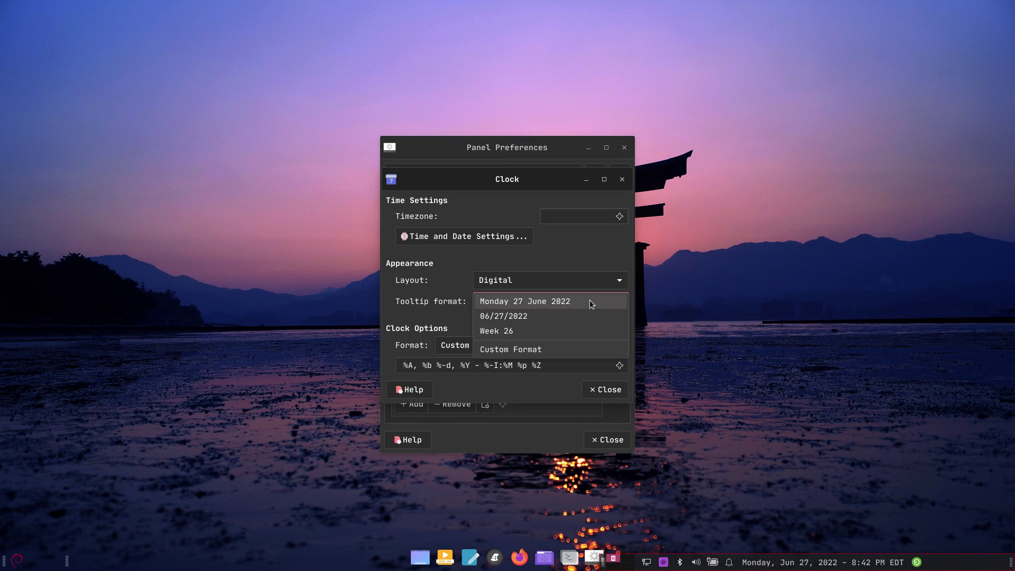
left_click(555, 364)
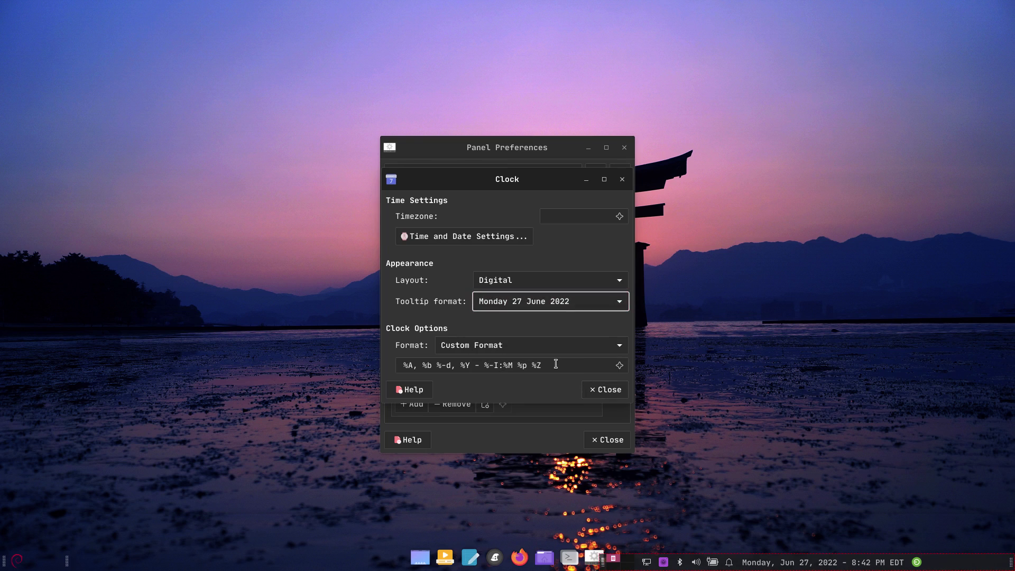
left_click_drag(555, 365, 265, 350)
key("ctrl+c")
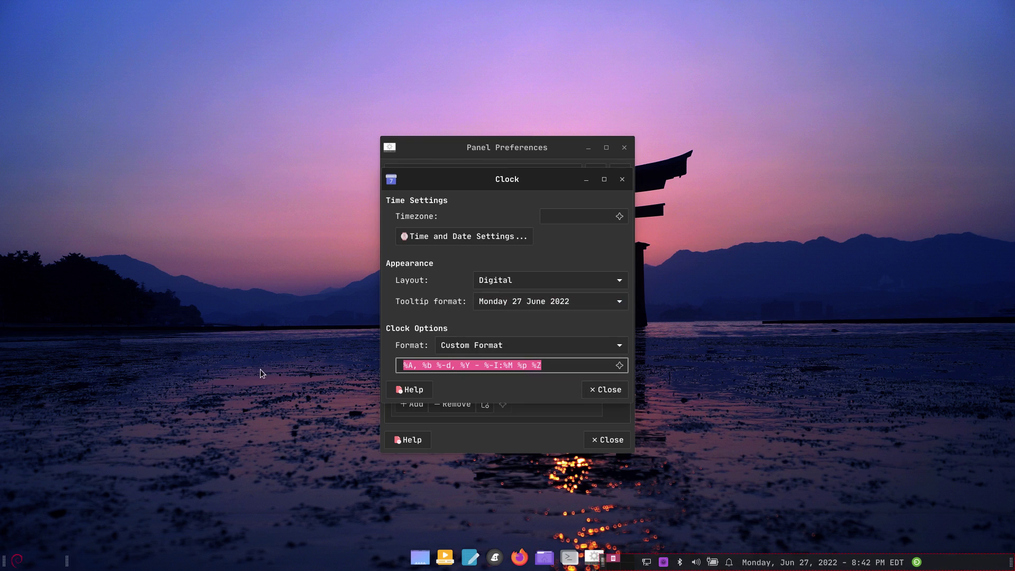
Step: Set the Clock's tooltip to a custom format and paste in %A, %b %-d, %Y - %-I:%M %p %Z
left_click(575, 290)
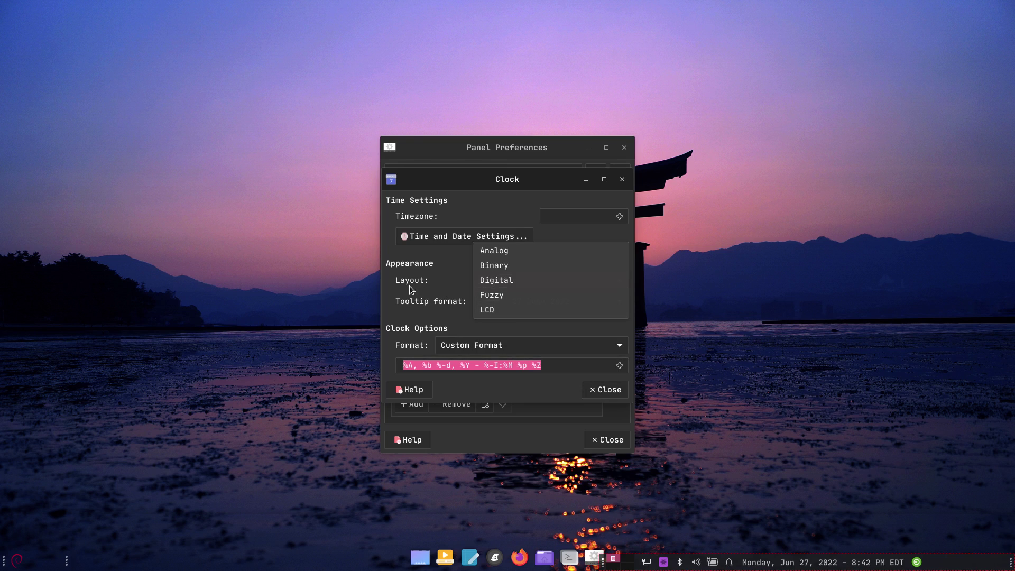
left_click(453, 279)
left_click(509, 300)
left_click(508, 301)
left_click(507, 300)
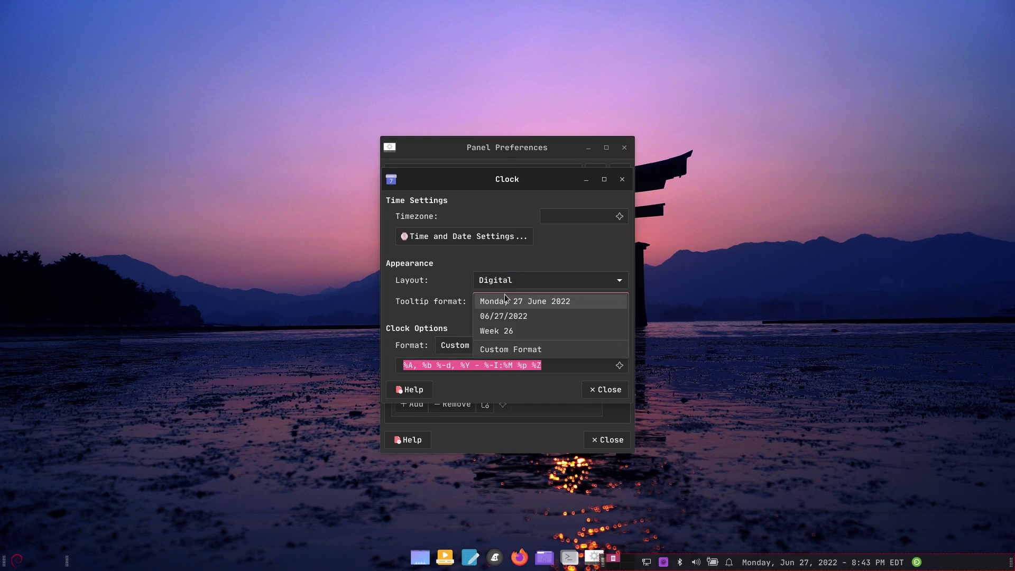
left_click(509, 350)
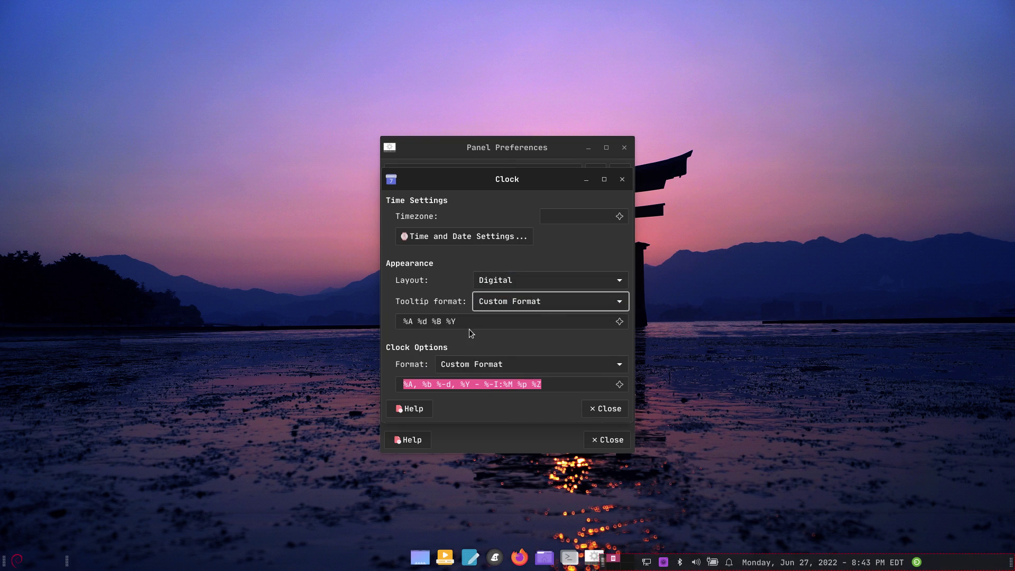
key("Tab")
key("ctrl+v")
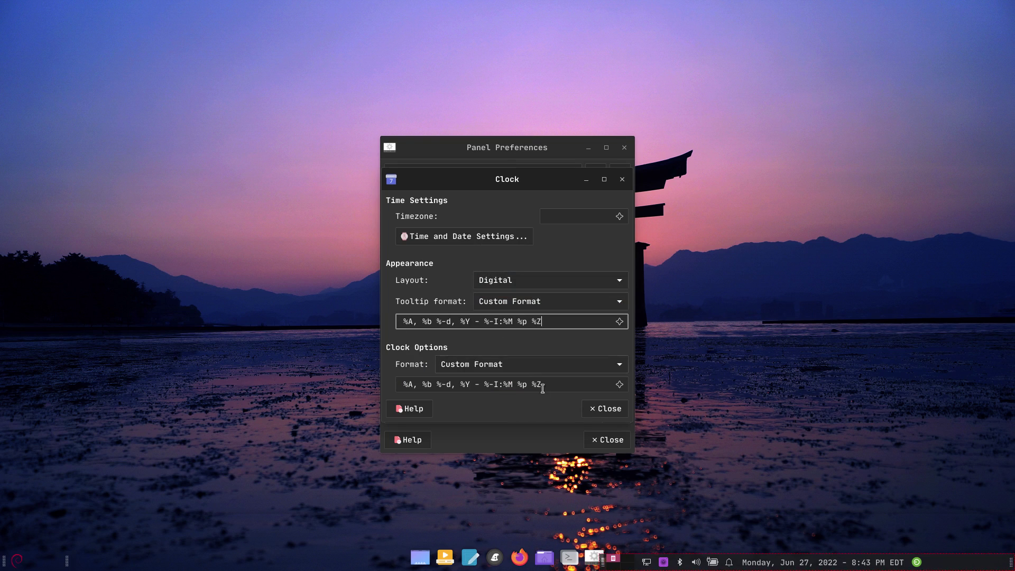
Step: Set the Clock's display format to the 12-hour time-only option, 08:42 PM, and close its properties
left_click(519, 363)
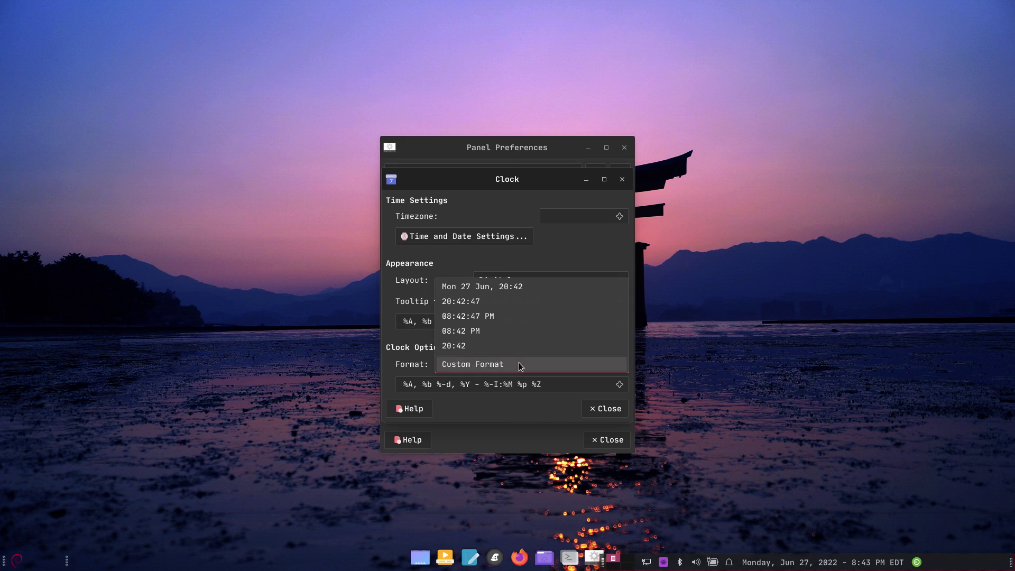
left_click(500, 329)
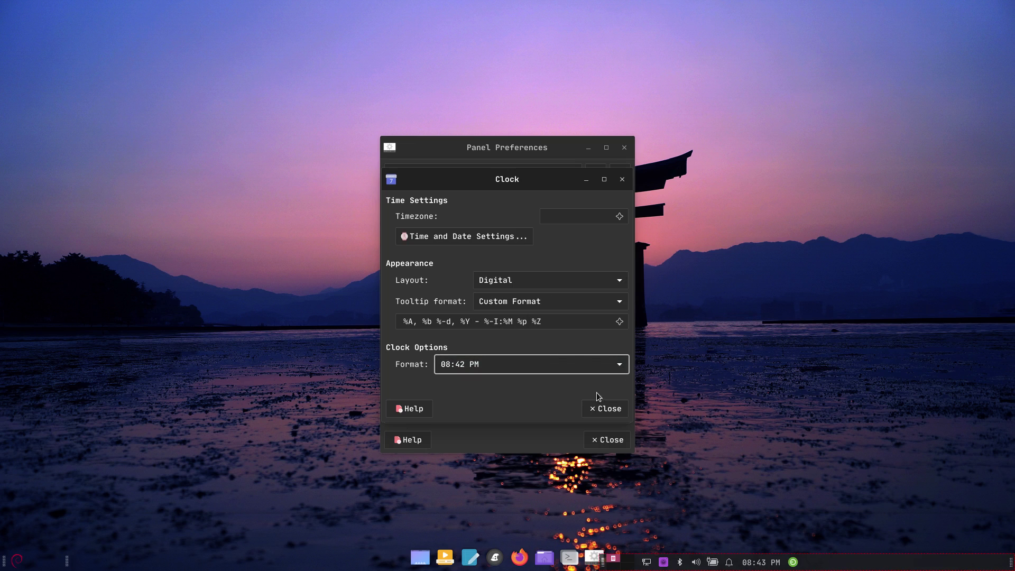
left_click(607, 409)
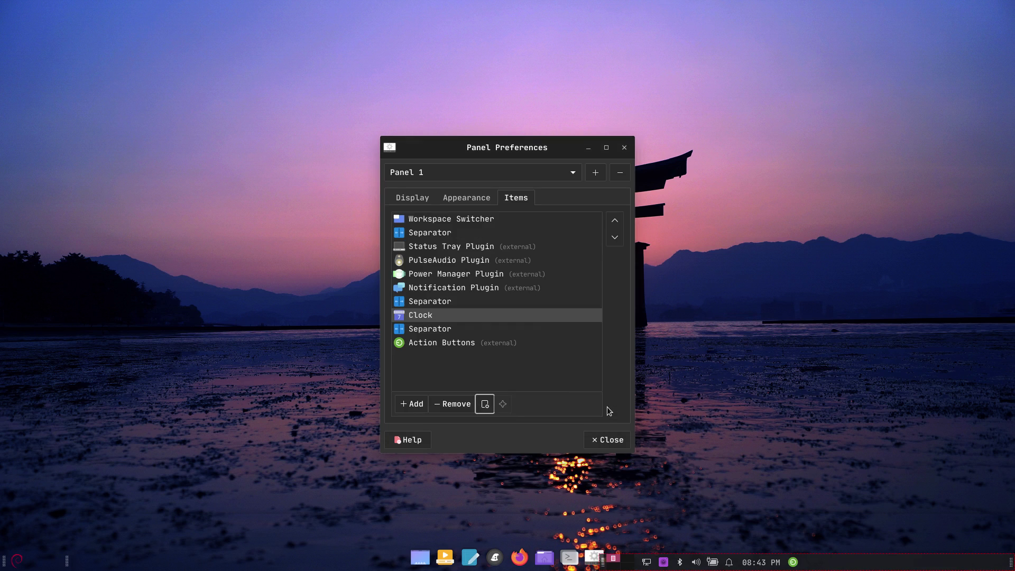
Step: Shorten Panel 1 to a length of 21%
left_click(413, 198)
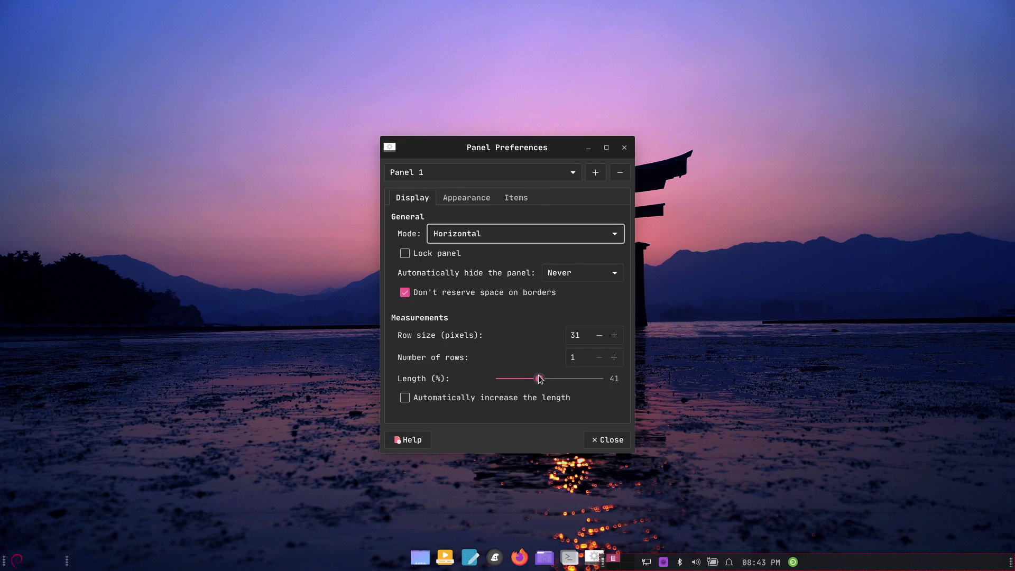
left_click_drag(539, 379, 518, 383)
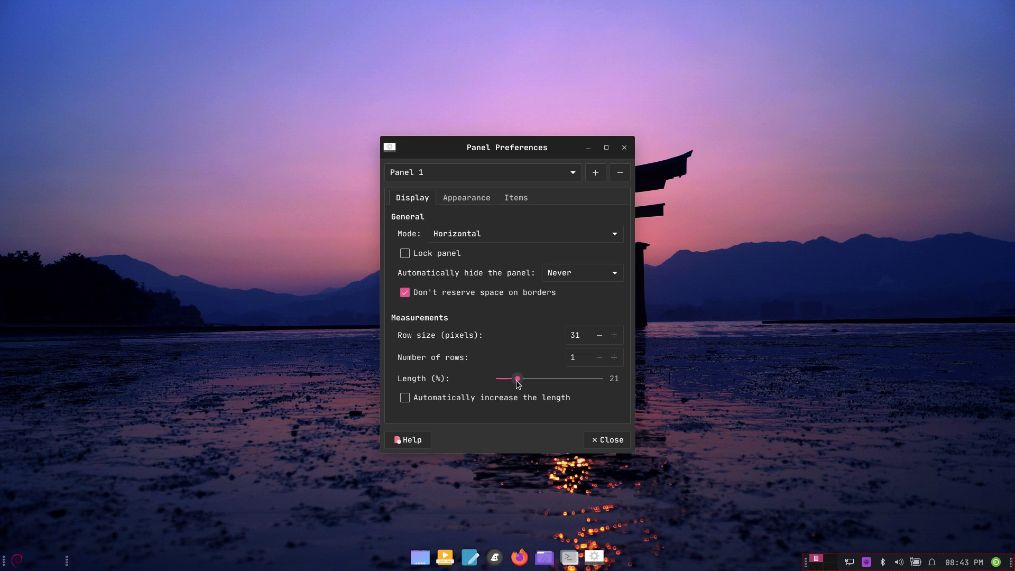
left_click_drag(518, 383, 518, 384)
Step: Give Panel 1 a solid color background using the transparent custom color and close the panel preferences
left_click(467, 200)
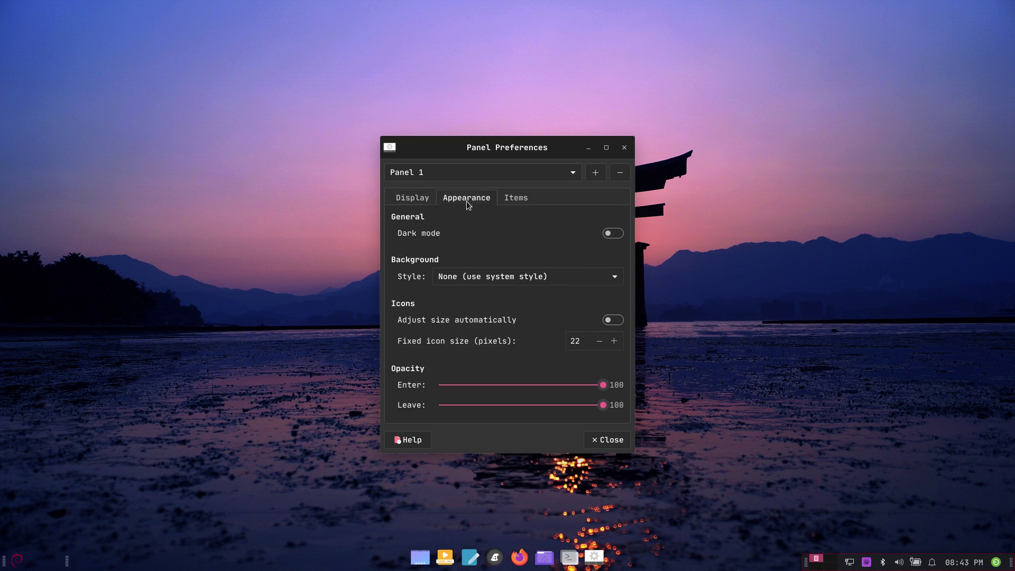
left_click(480, 277)
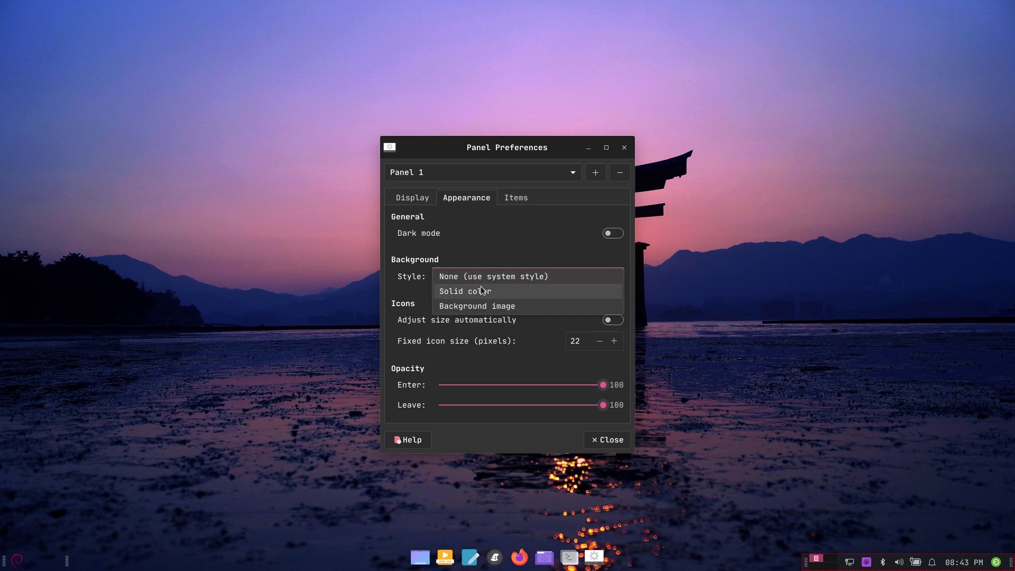
left_click(481, 289)
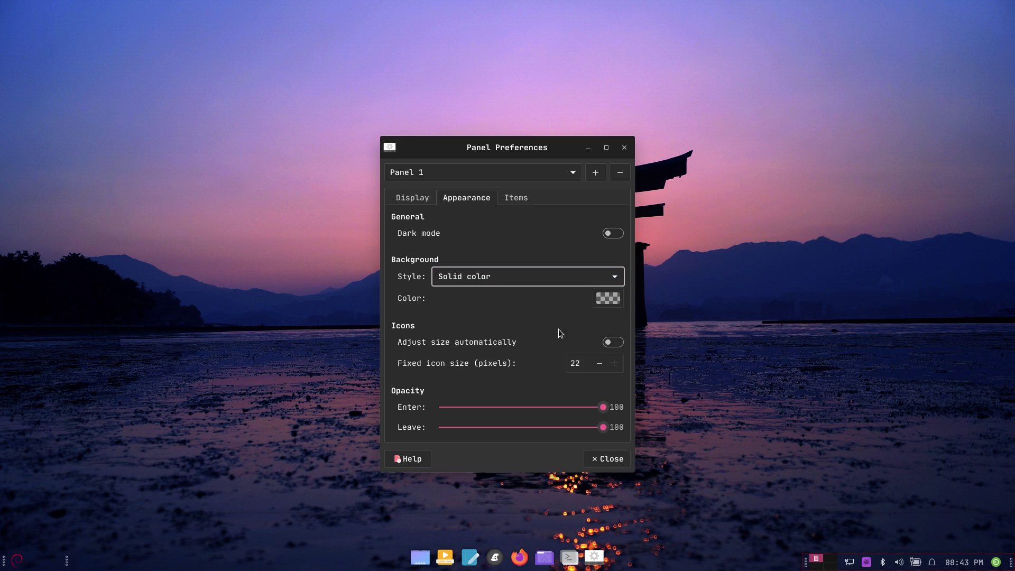
left_click(604, 299)
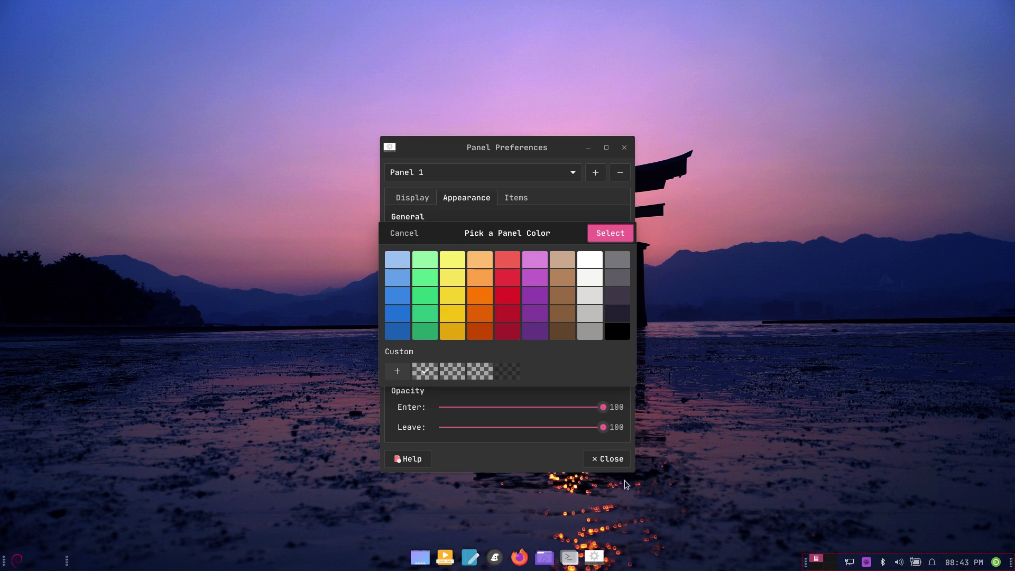
left_click(617, 465)
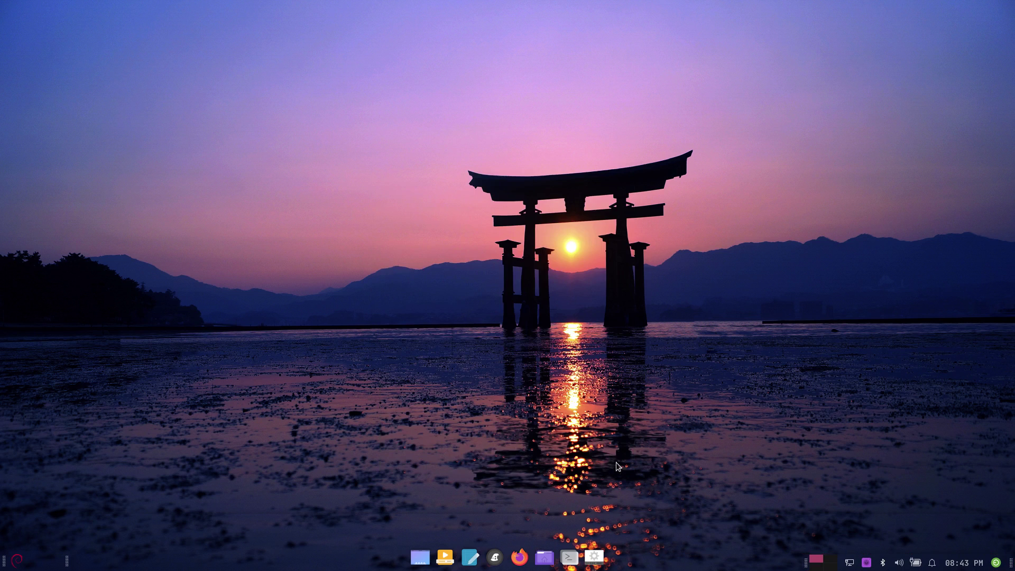
Step: Reopen the panel preferences and lock both Panel 2 and Panel 1
right_click(833, 566)
left_click(872, 502)
right_click(45, 565)
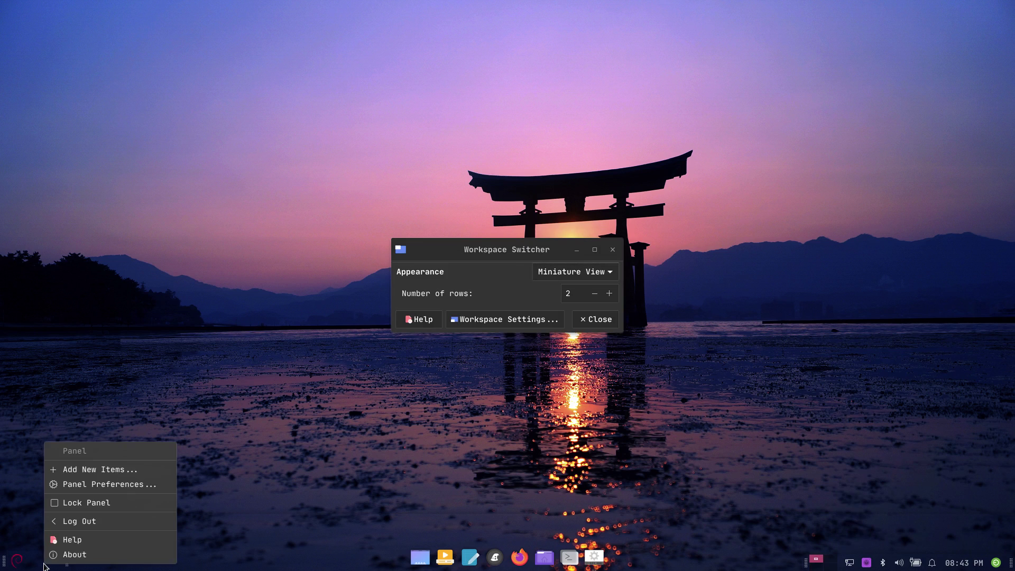
left_click(84, 484)
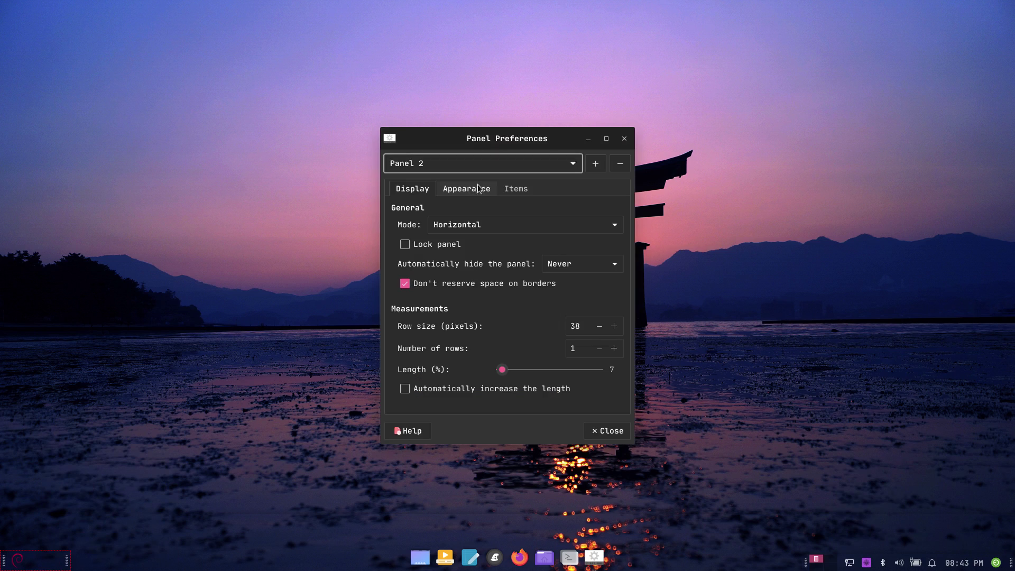
left_click(440, 167)
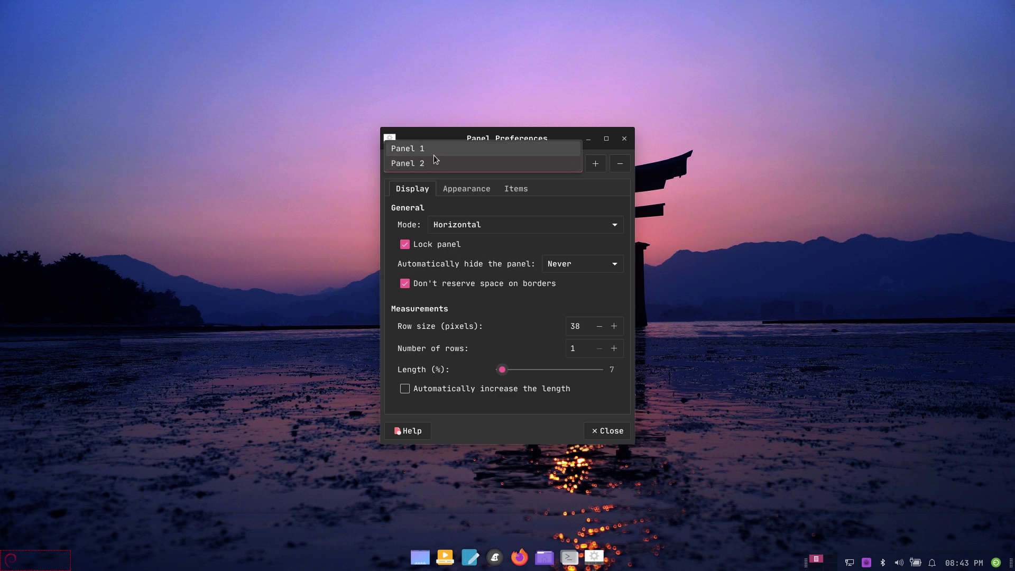
left_click(436, 151)
left_click(405, 247)
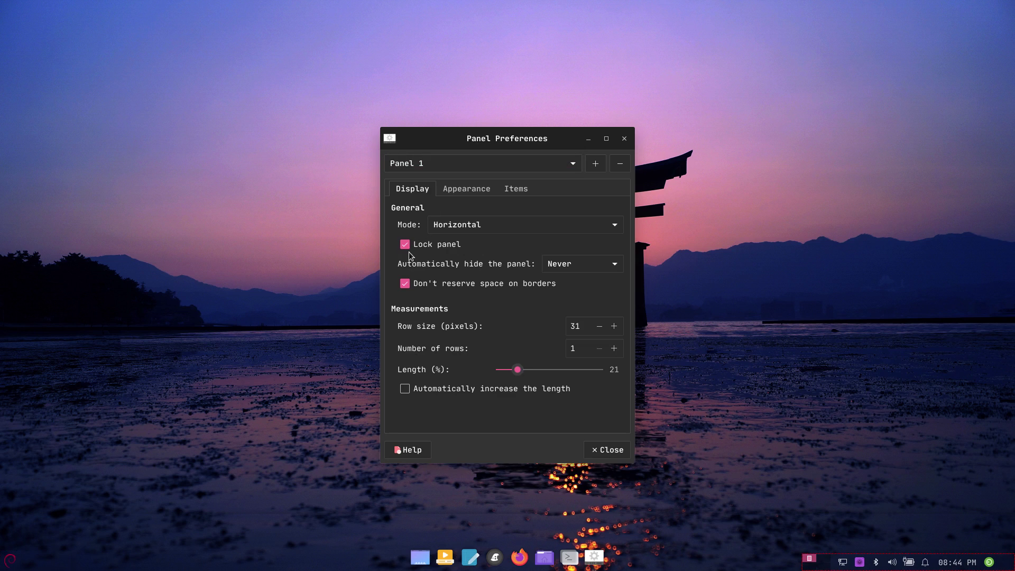
Step: Review Panel 1's appearance and background color choices and the Workspace Switcher's properties, and close the dialogs
left_click(759, 540)
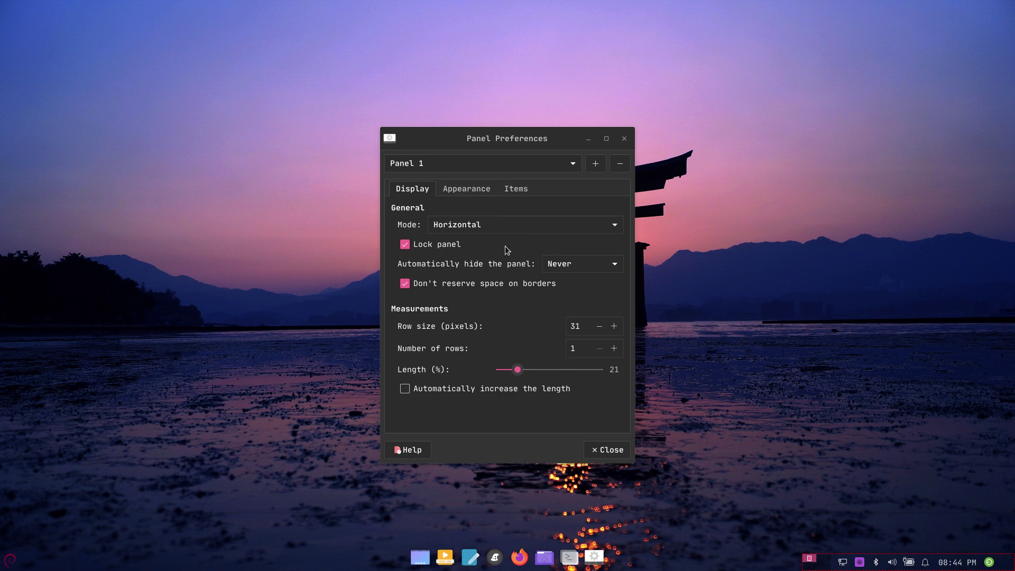
left_click(472, 192)
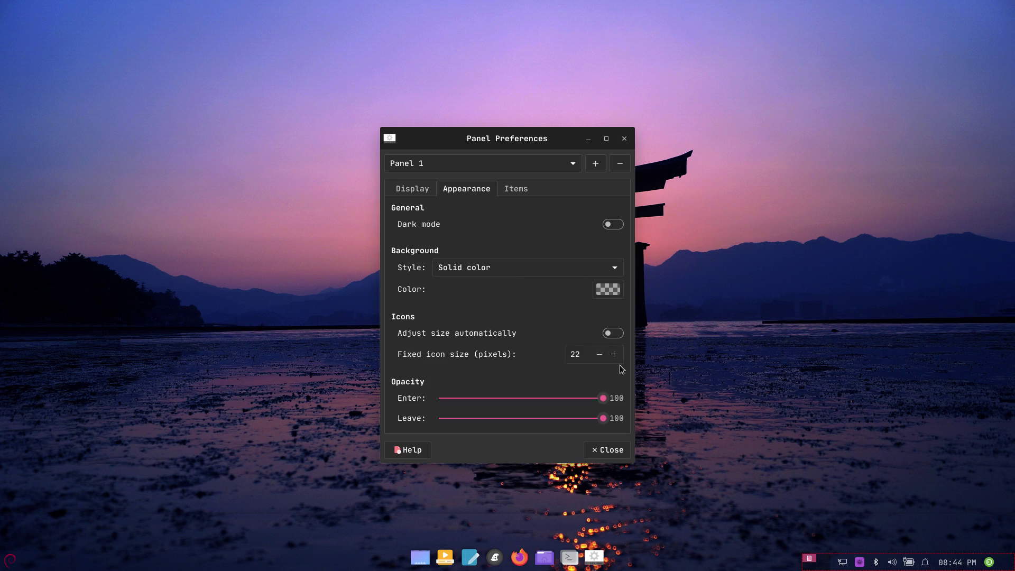
left_click(777, 543)
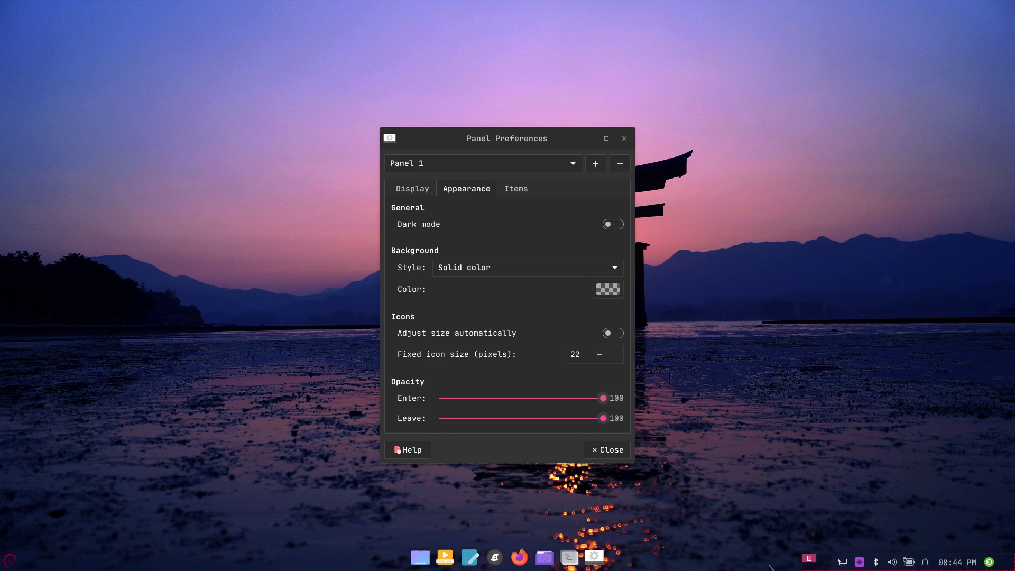
left_click(608, 289)
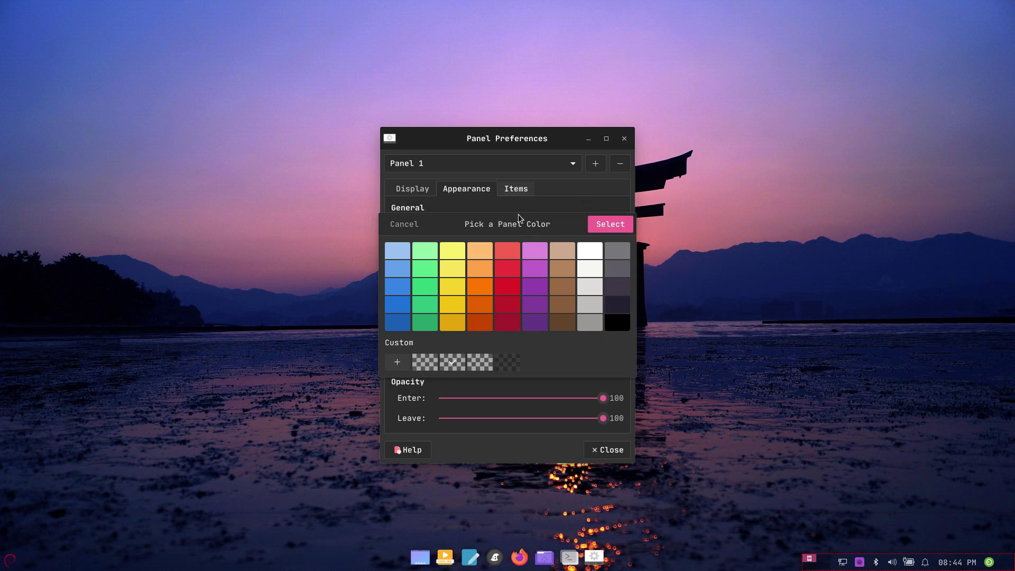
left_click(518, 194)
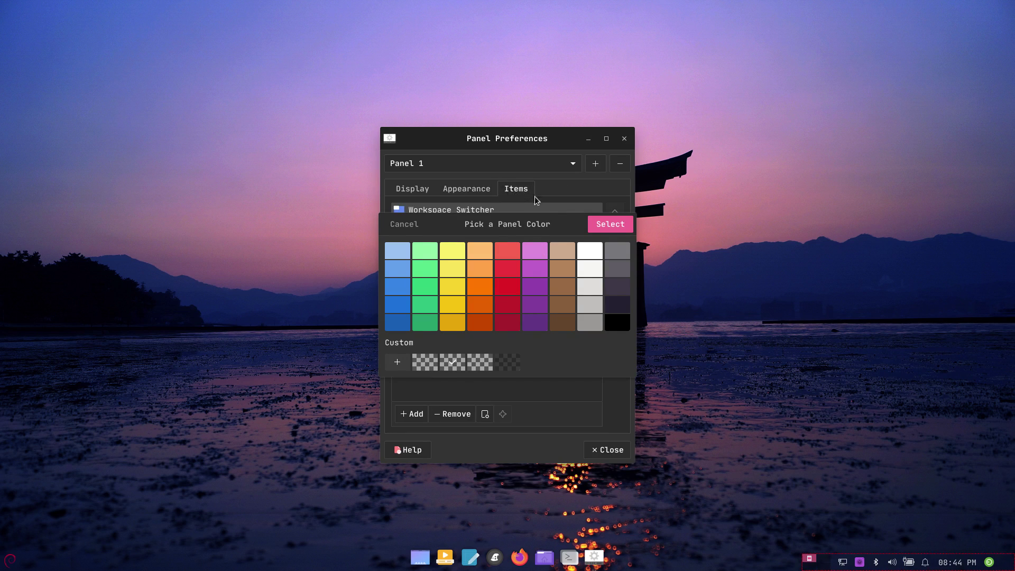
left_click(627, 449)
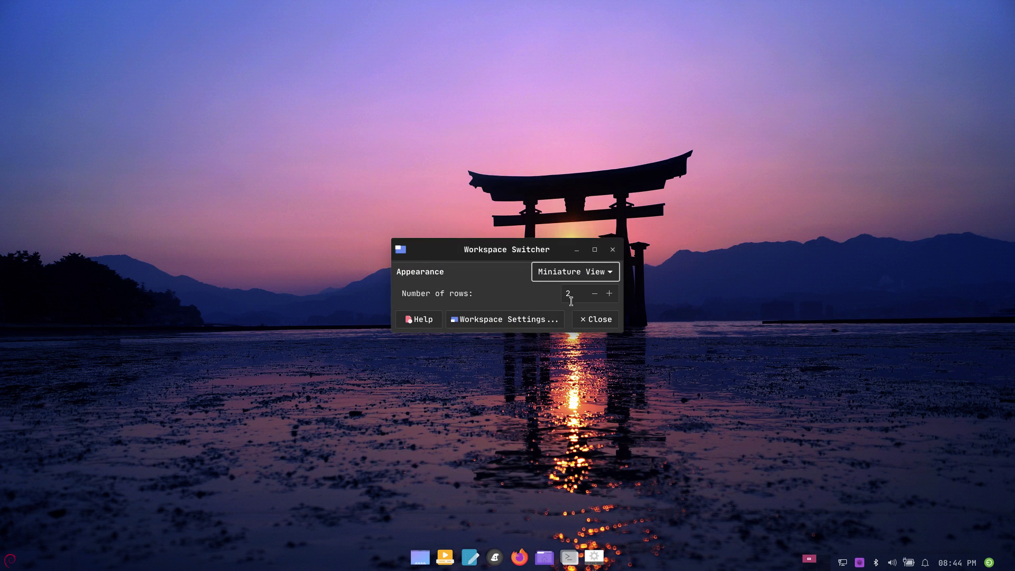
left_click(600, 320)
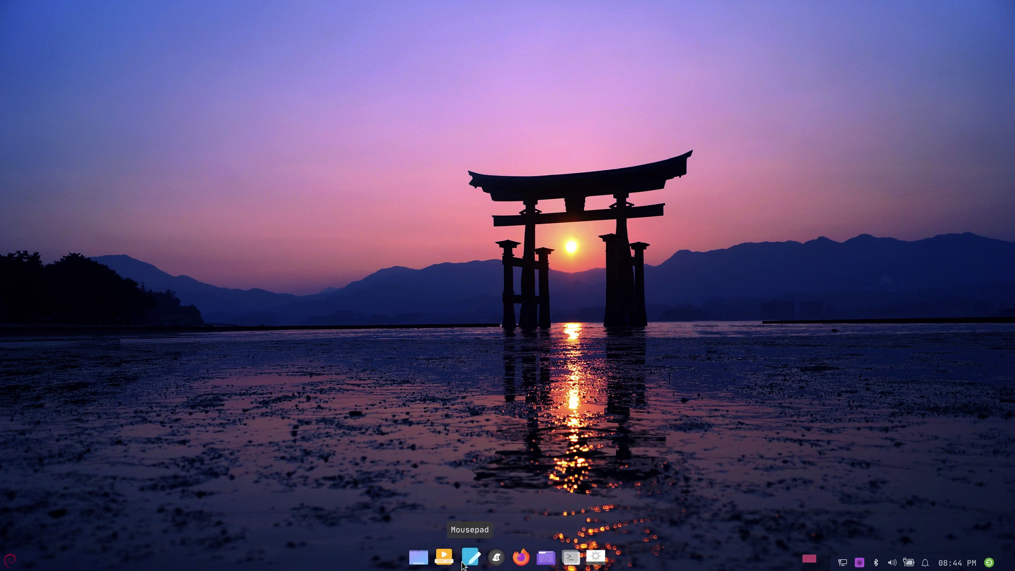
Step: Find Settings Manager by searching the Whisker Menu for "sett", keep it in the dock, and test opening and closing it from there
left_click(9, 560)
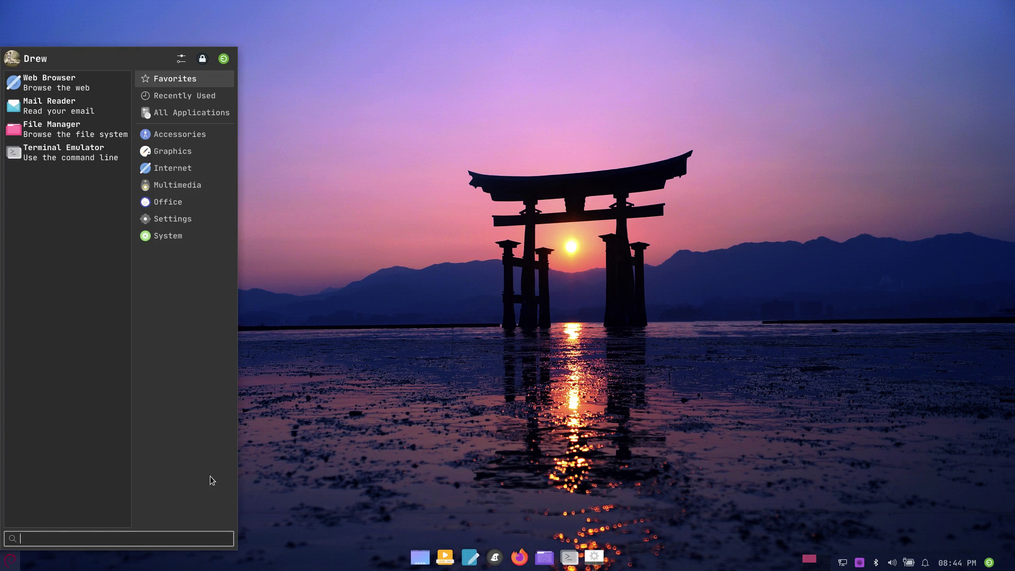
type("sett")
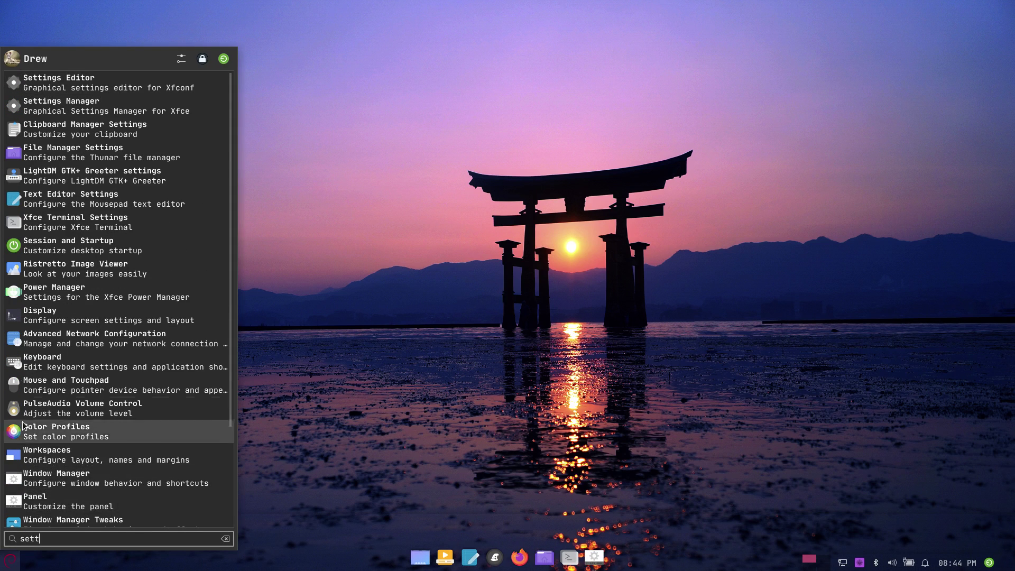
left_click(77, 111)
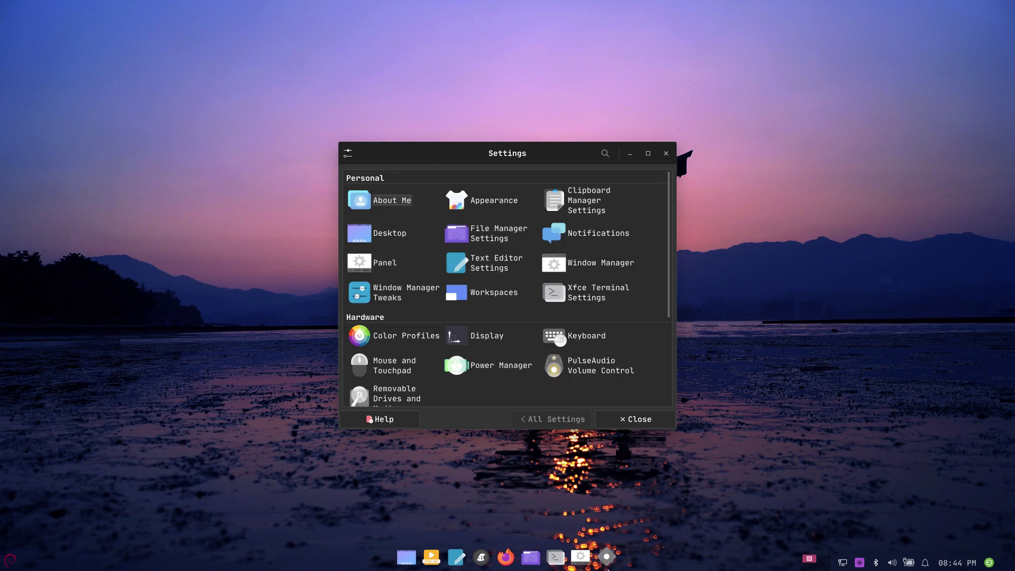
right_click(611, 559)
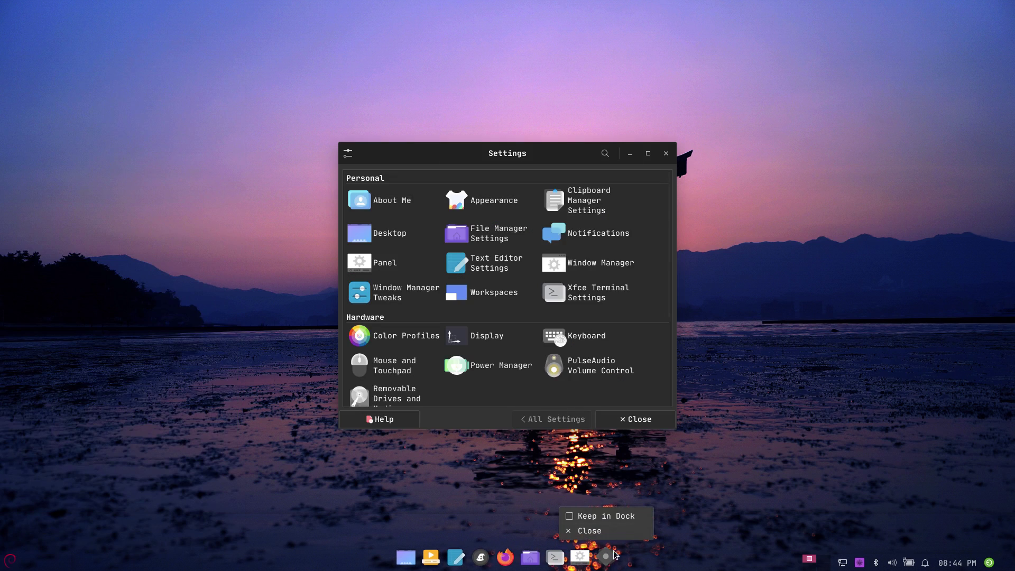
left_click(663, 306)
left_click(666, 154)
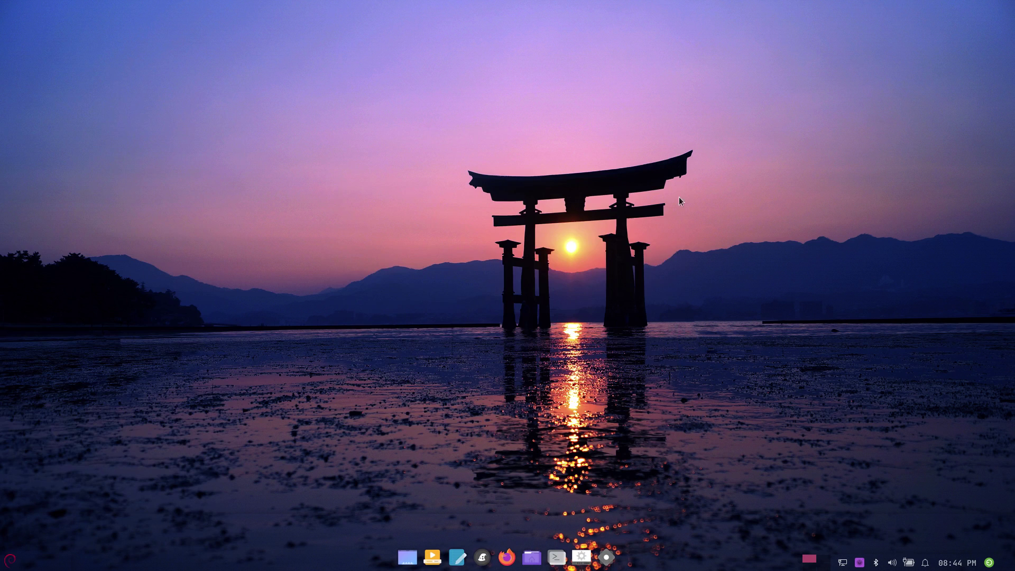
left_click(607, 559)
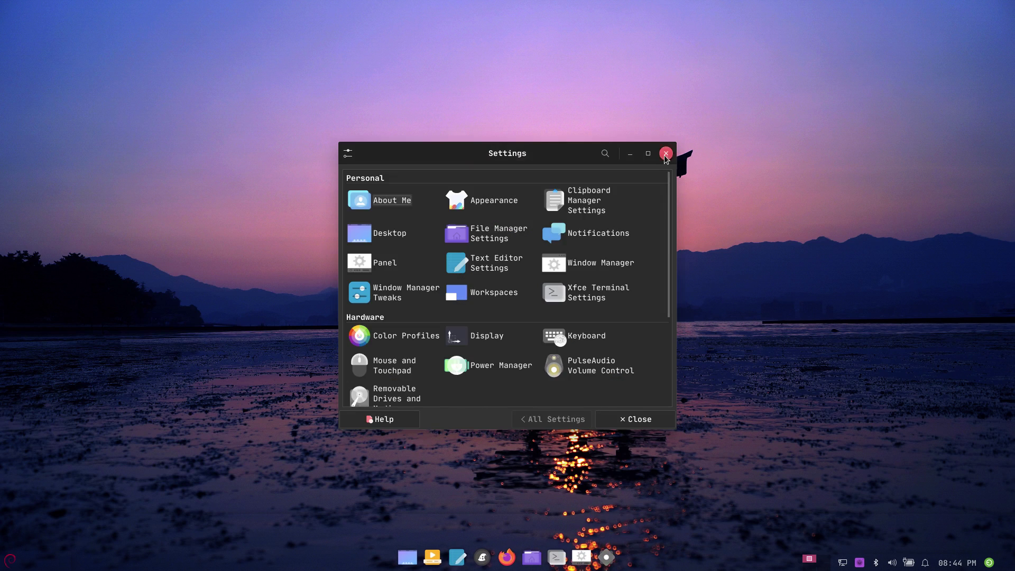
left_click(666, 153)
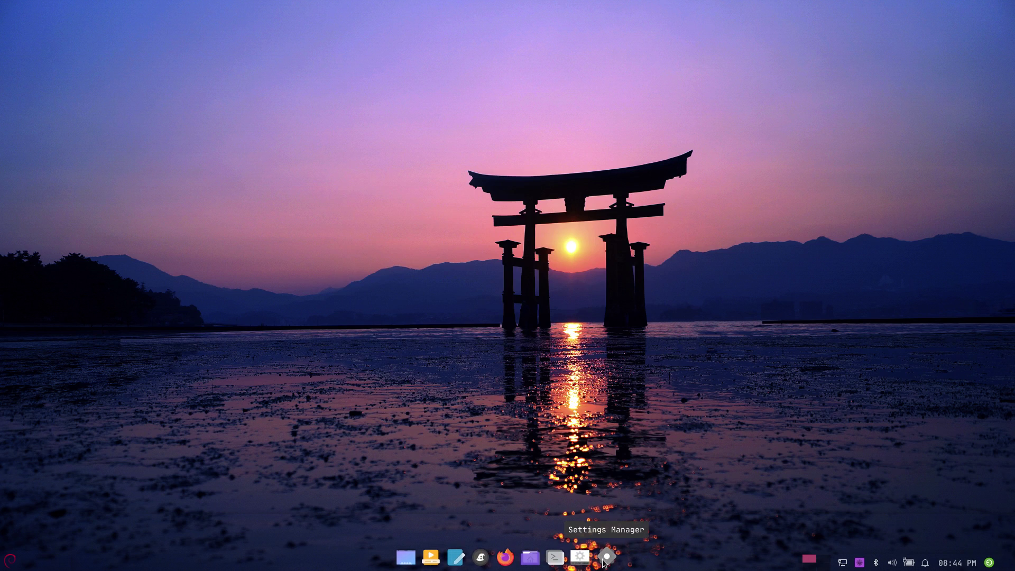
Step: Switch to Firefox, close the baseball search tab, and save ulauncher_5.14.4_all.deb from the Ulauncher download page
left_click(508, 558)
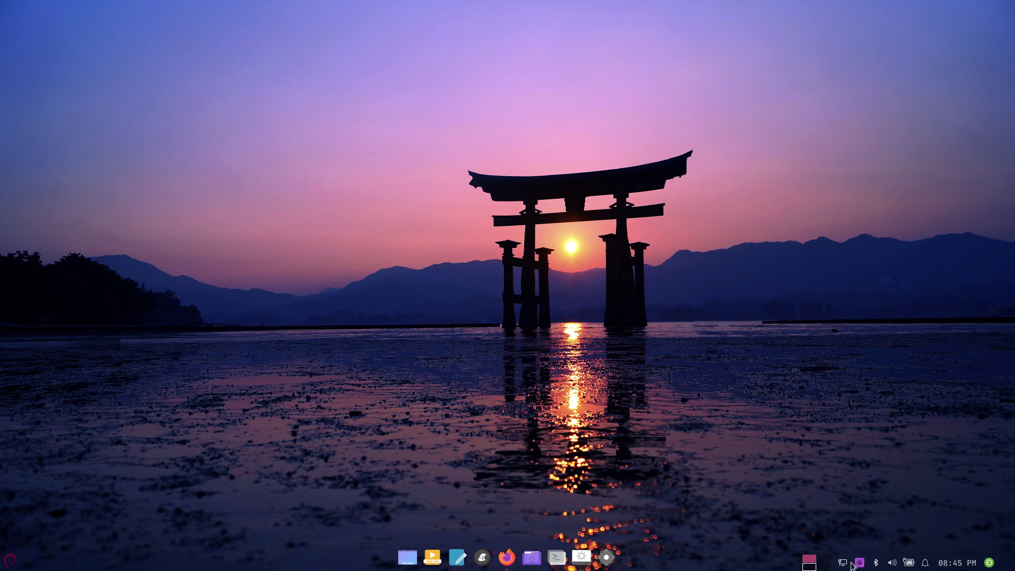
left_click(505, 559)
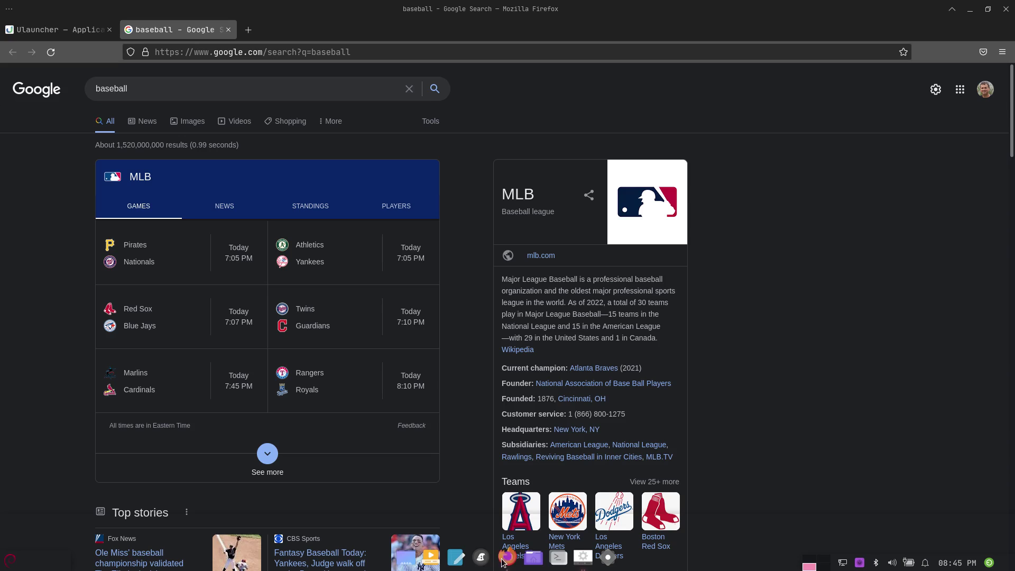
left_click(227, 30)
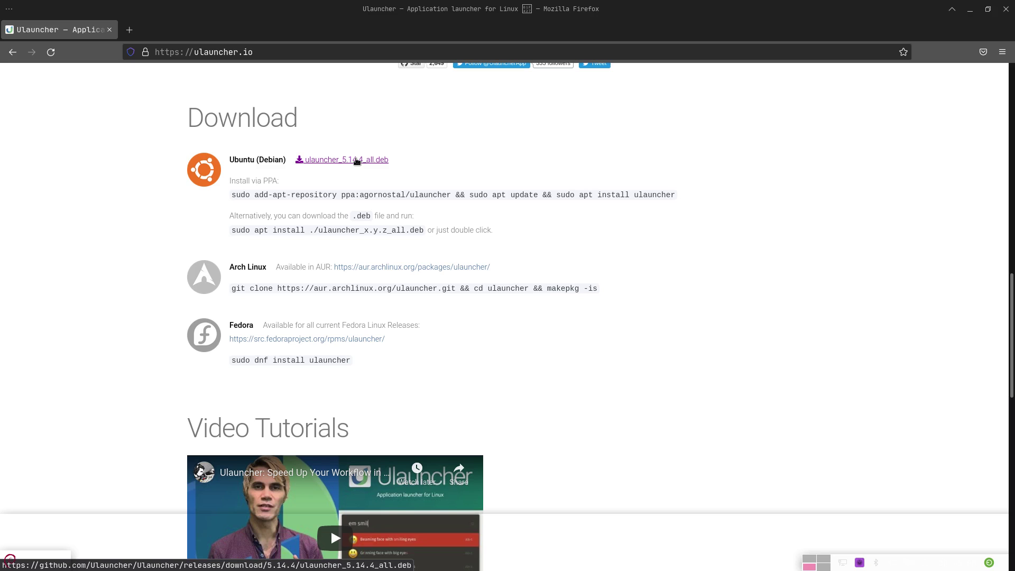
right_click(357, 161)
key("Escape")
left_click(325, 161)
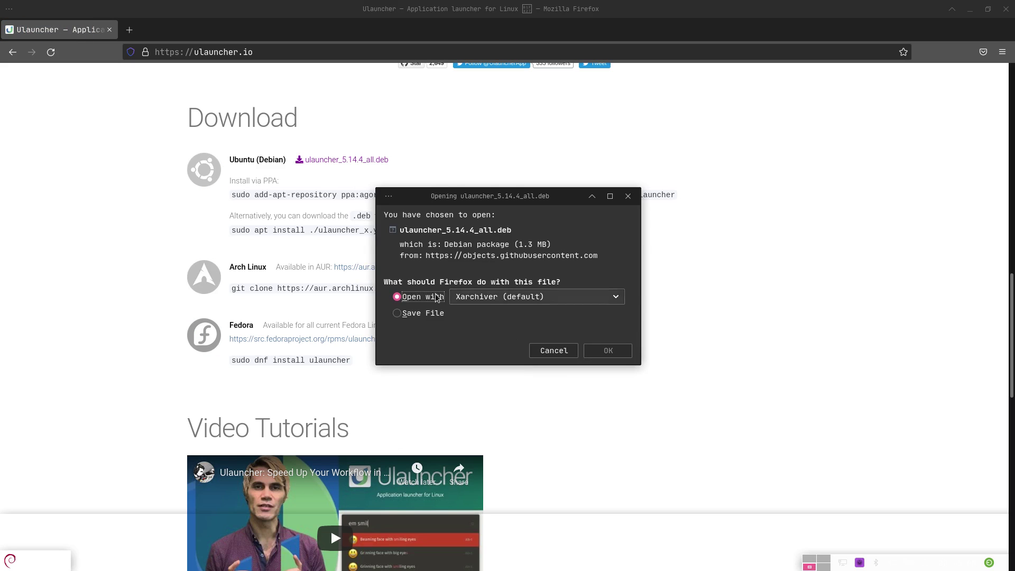
left_click(415, 315)
left_click(608, 350)
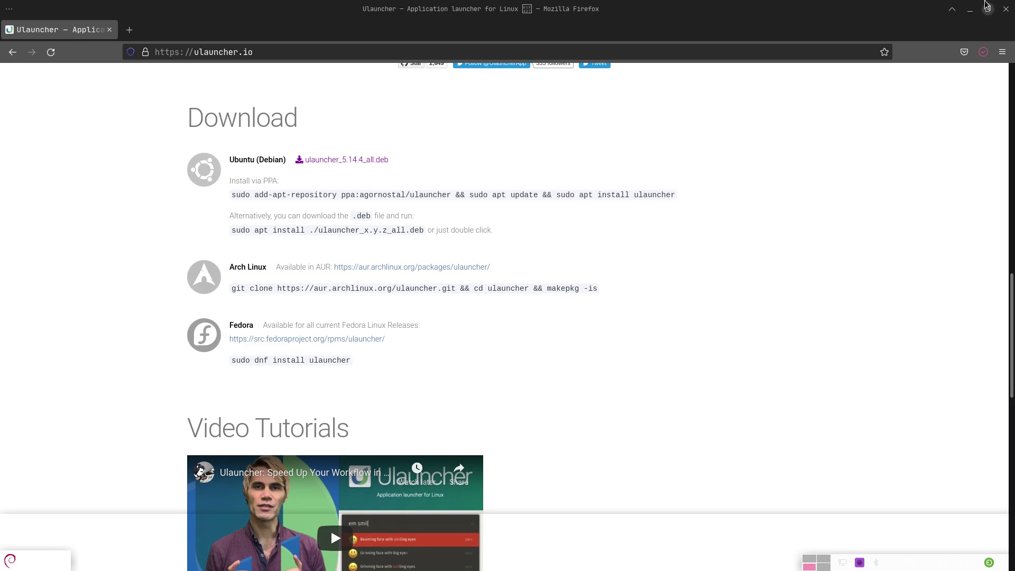
Step: Open a terminal and run plank --preferences to bring up the dock's settings
mouse_move(521, 560)
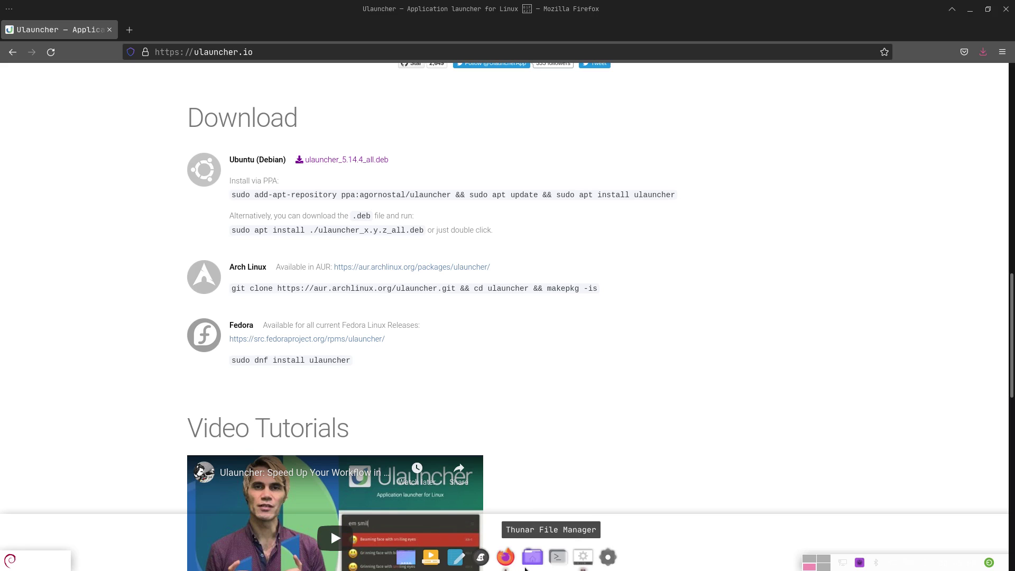
left_click(550, 559)
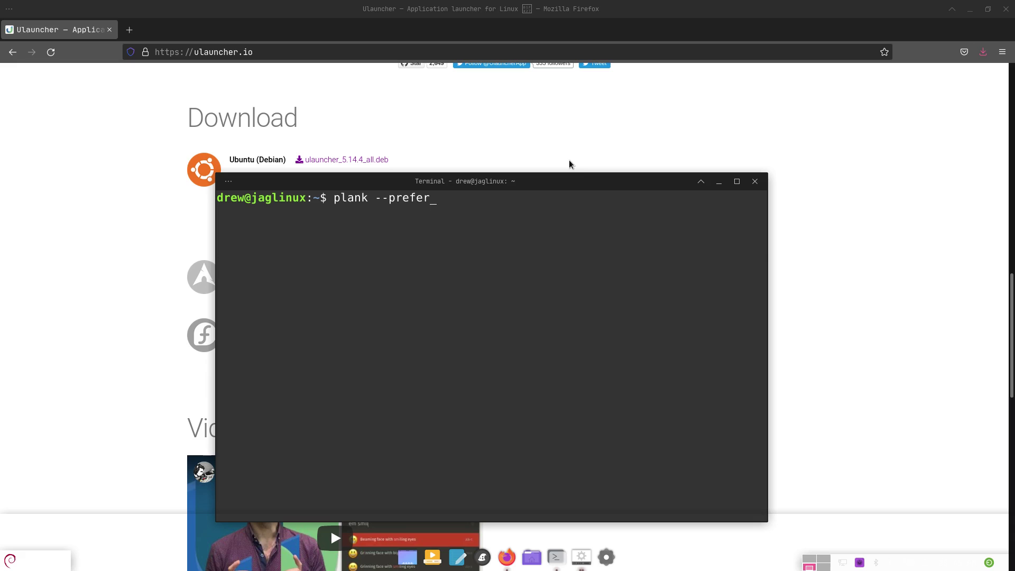
type("nces")
key("Return")
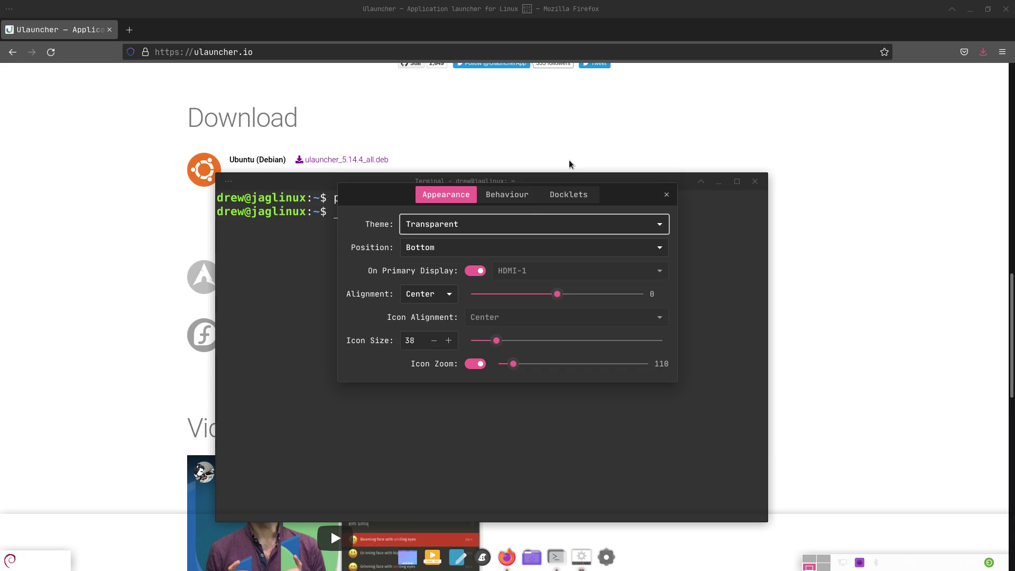
Step: Turn off Hide Dock in Plank's behaviour settings, leaving the Intellihide mode selected, and close the preferences and the terminal
left_click(508, 202)
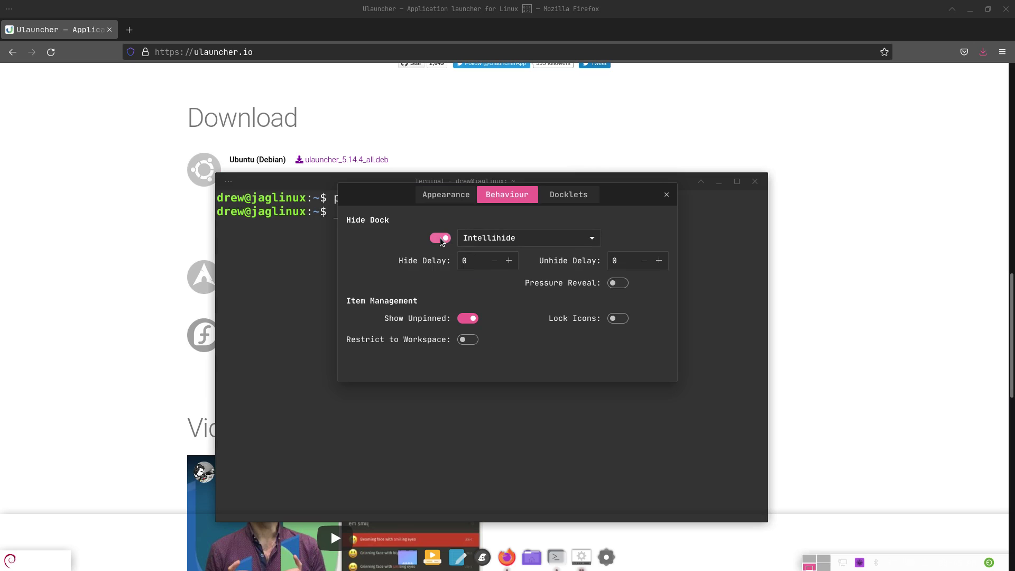
left_click(551, 239)
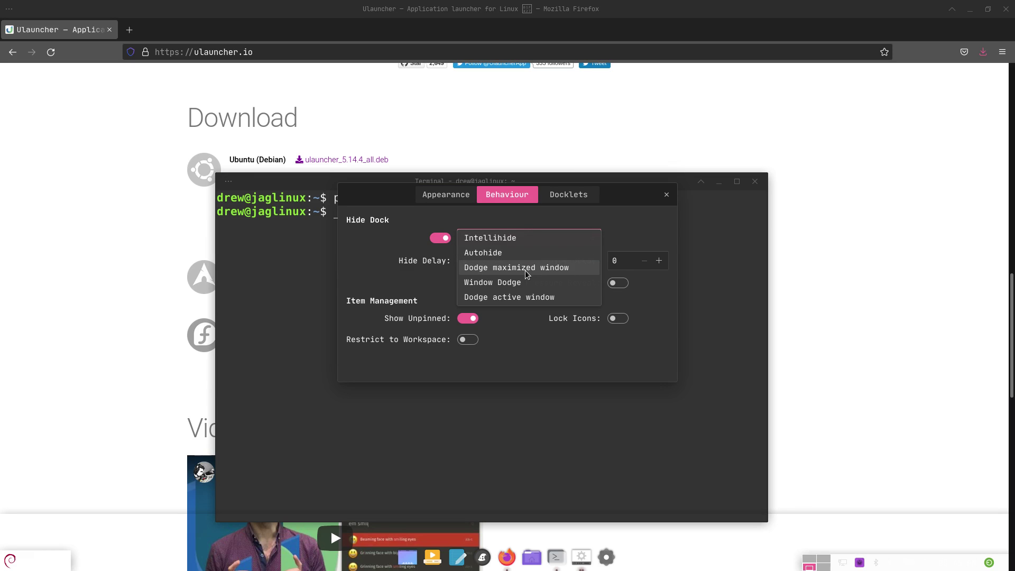
left_click(531, 229)
left_click(438, 238)
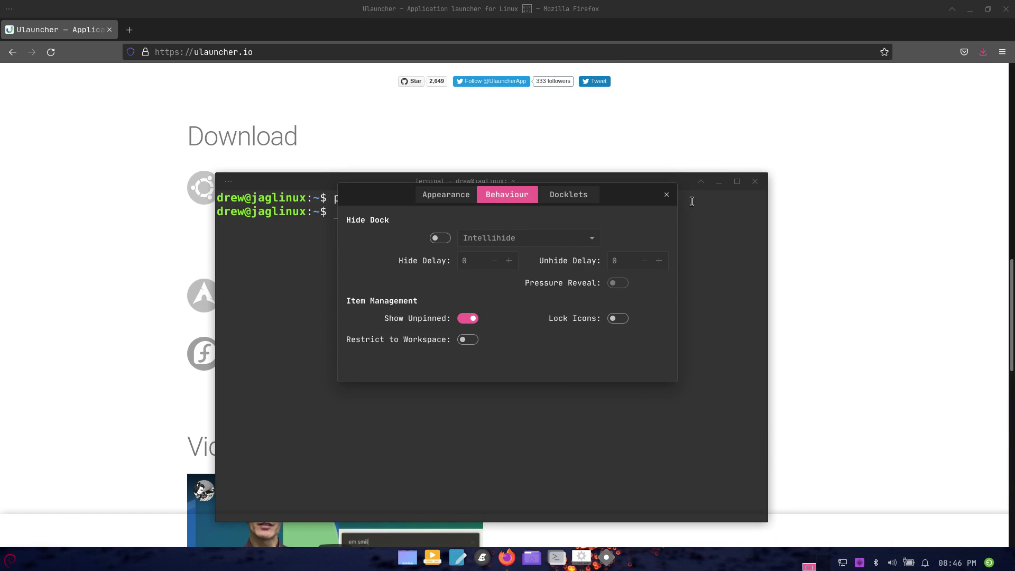
left_click(666, 195)
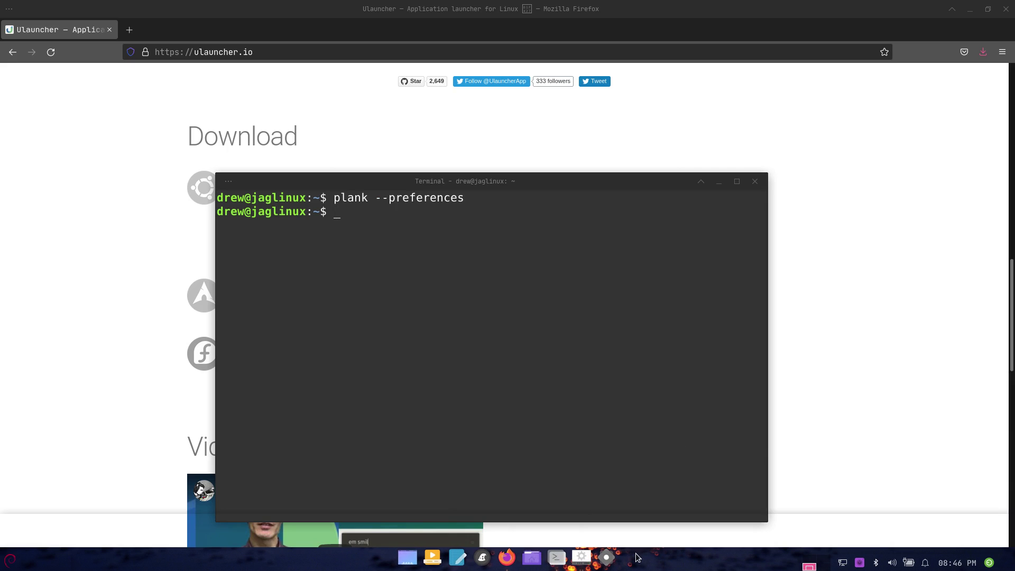
left_click(755, 182)
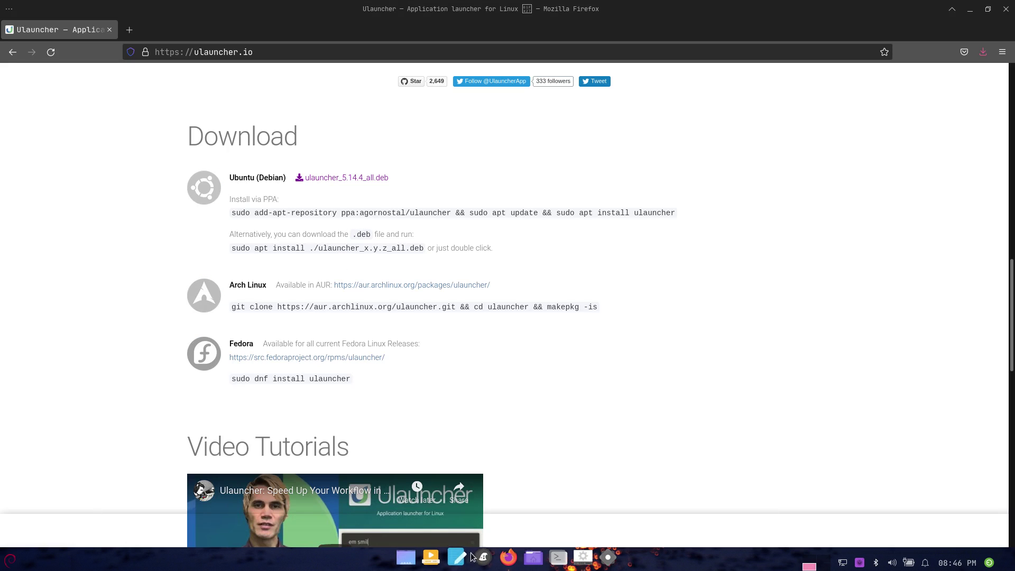
Step: Open the Downloads folder in Thunar and delete the duplicate package ulauncher_5.14.4_all(1).deb
left_click(530, 557)
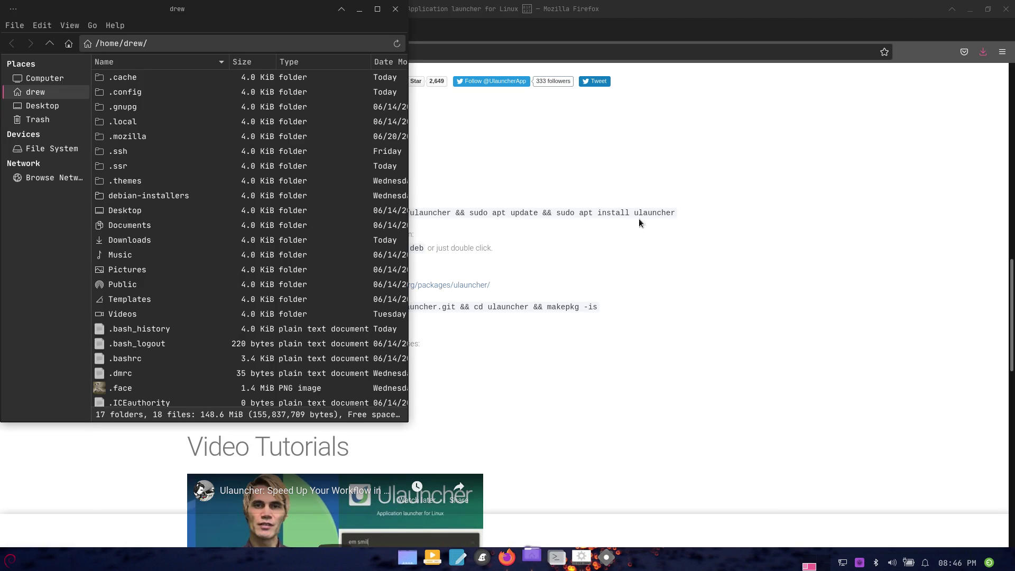
double_click(131, 241)
left_click(156, 126)
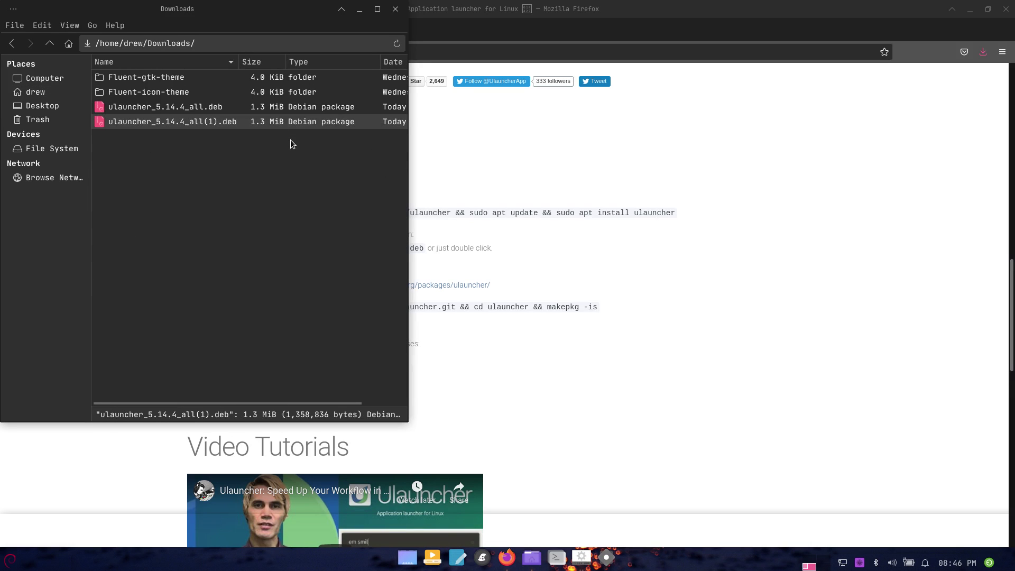
key("Delete")
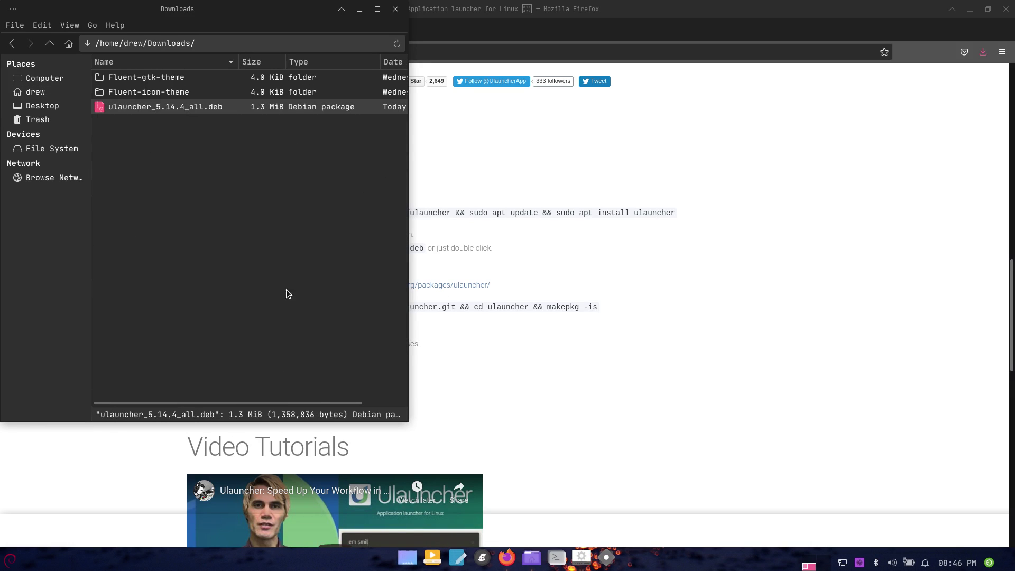
Step: Open a terminal in the Downloads folder, dismiss the file manager, and bring the terminal in front of the browser
right_click(286, 191)
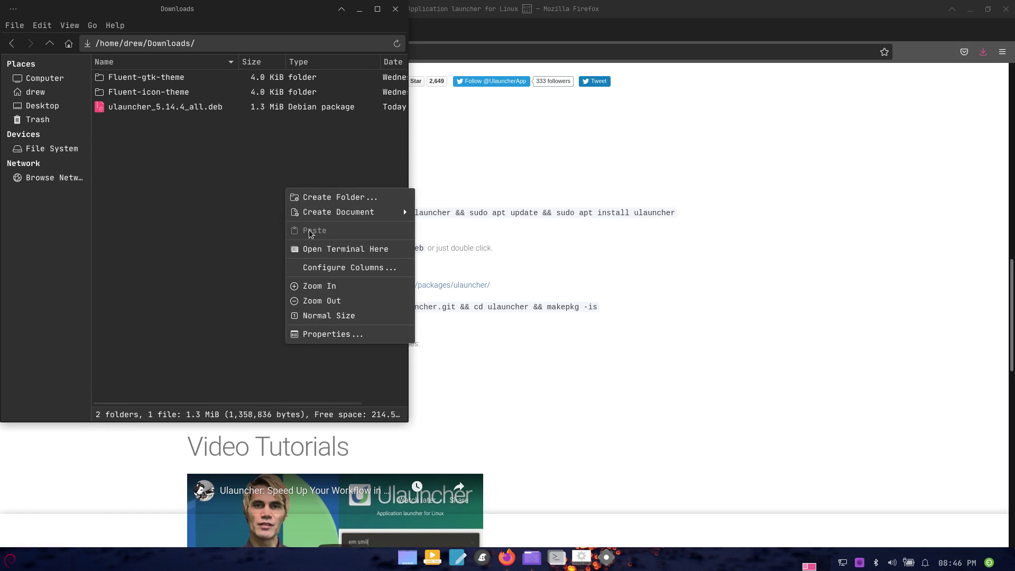
left_click(313, 251)
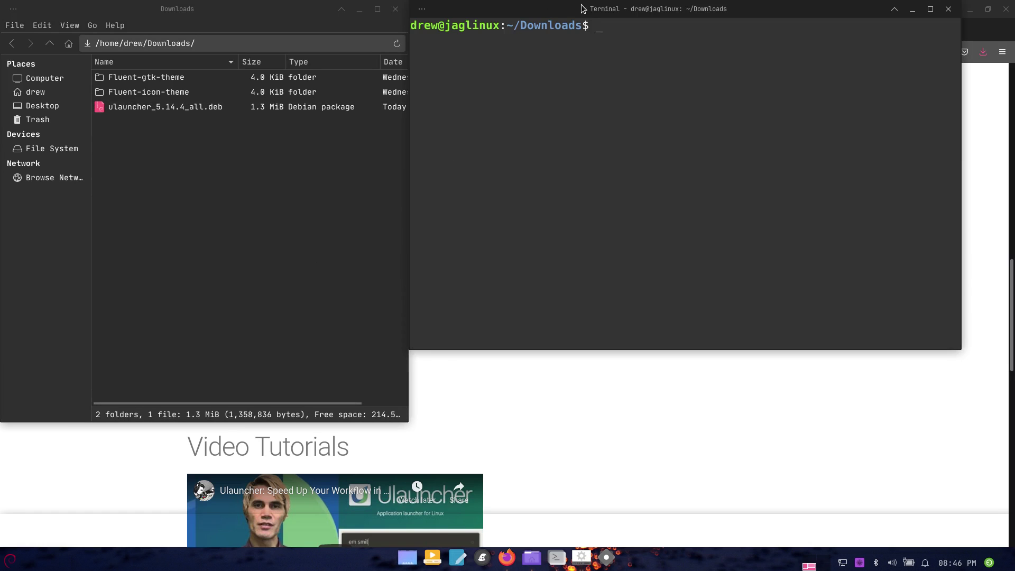
left_click_drag(587, 14, 614, 72)
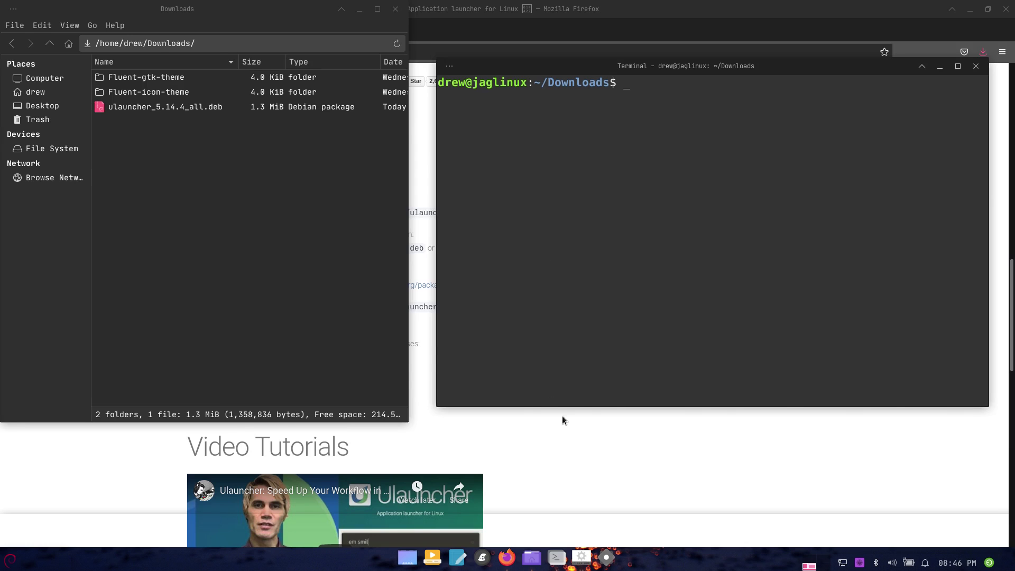
left_click(481, 394)
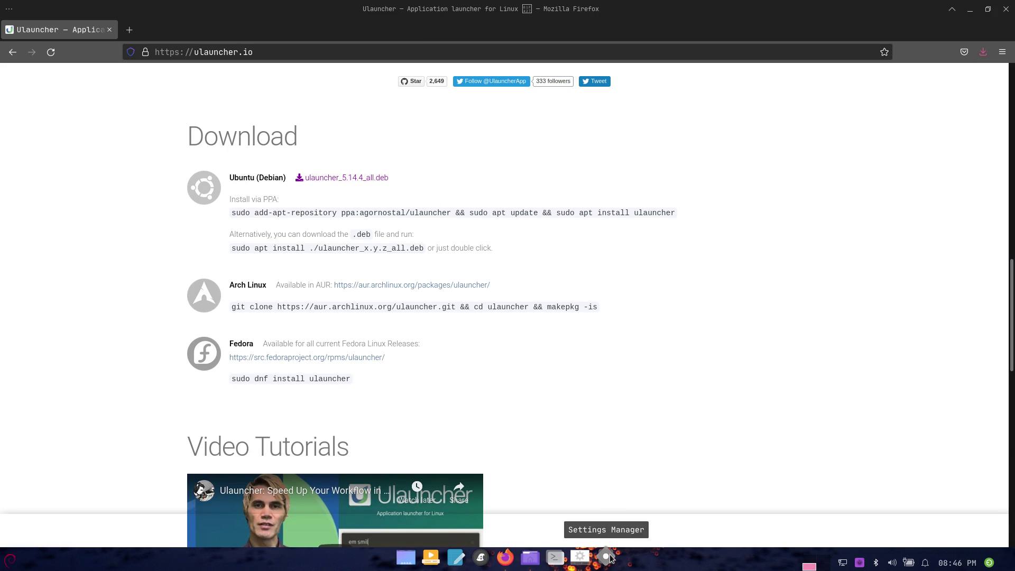
left_click(558, 558)
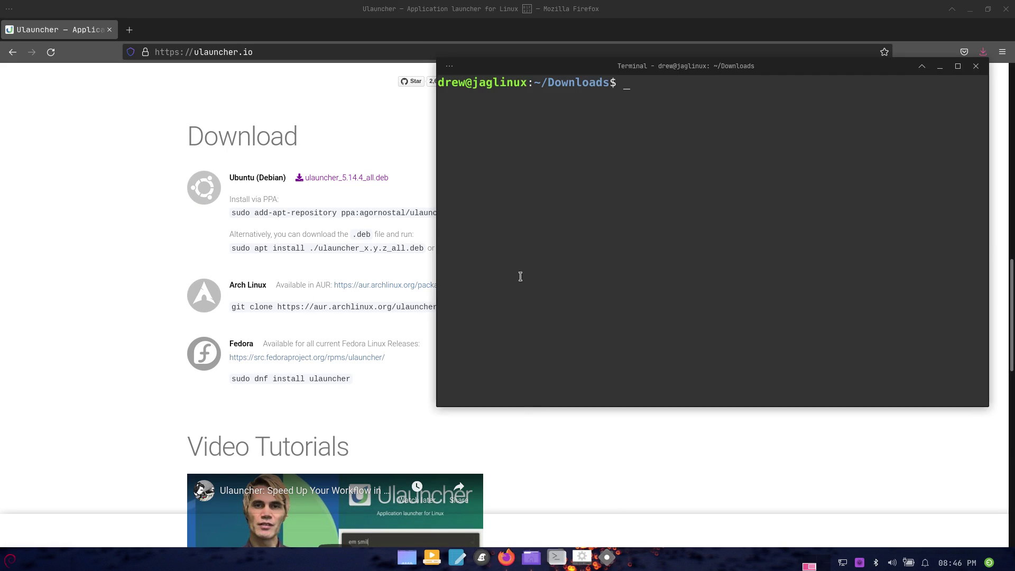
Step: Install ./ulauncher_5.14.4_all.deb with sudo apt, authenticating with the account password, and close the terminal
type("sudo")
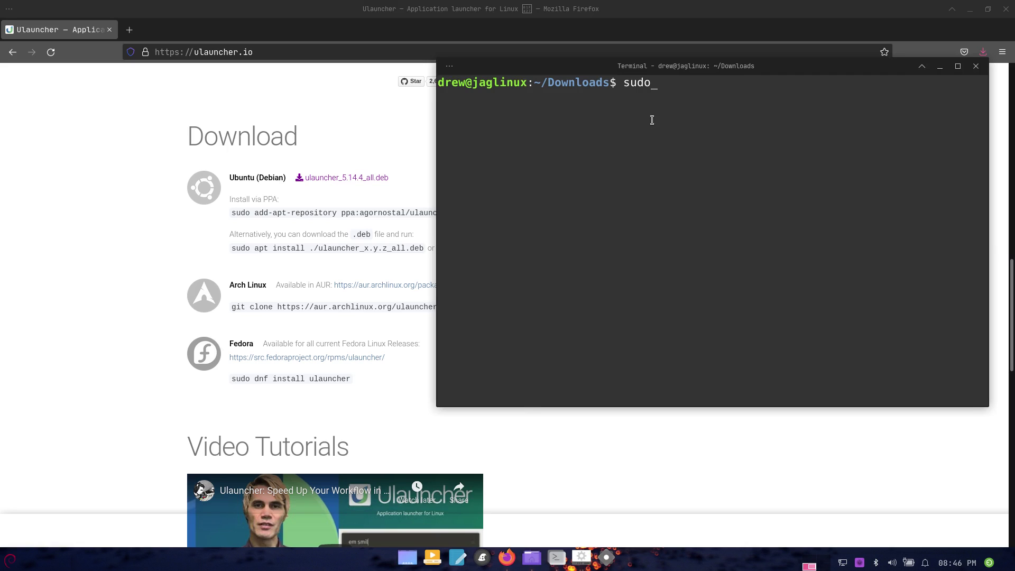
type(" a[ppt install ./ul")
key("Tab")
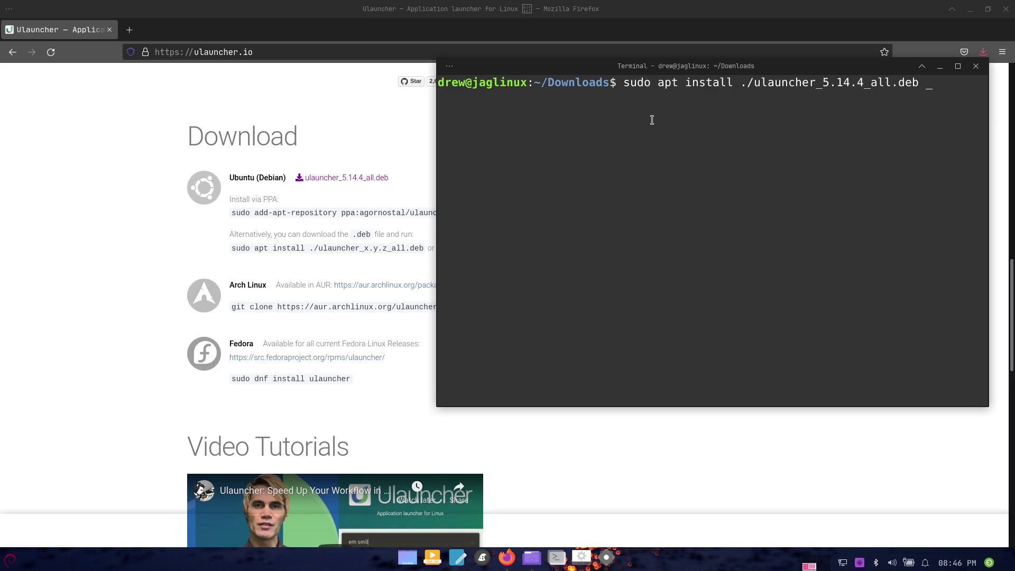
key("Return")
key("Return")
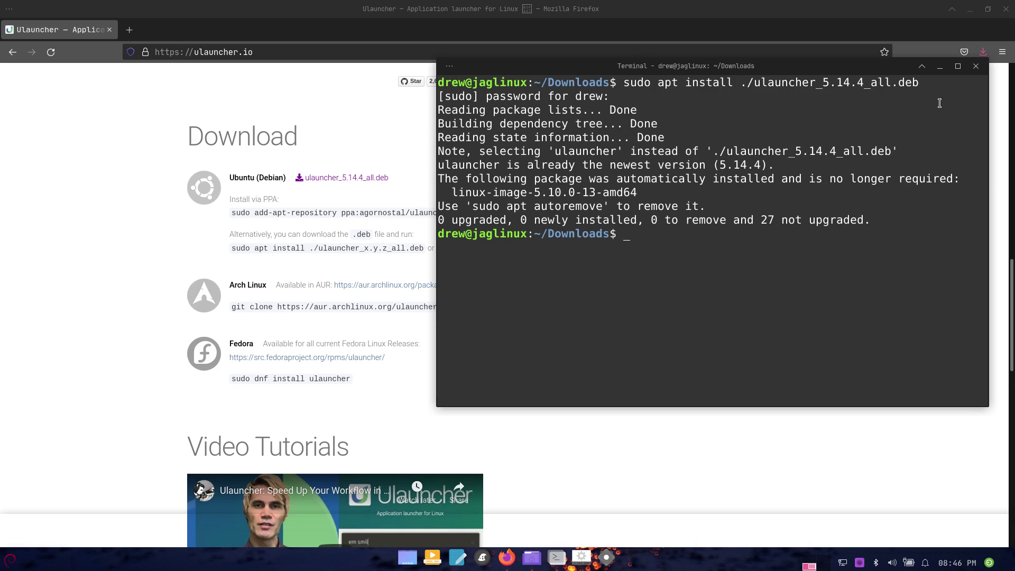
left_click(975, 66)
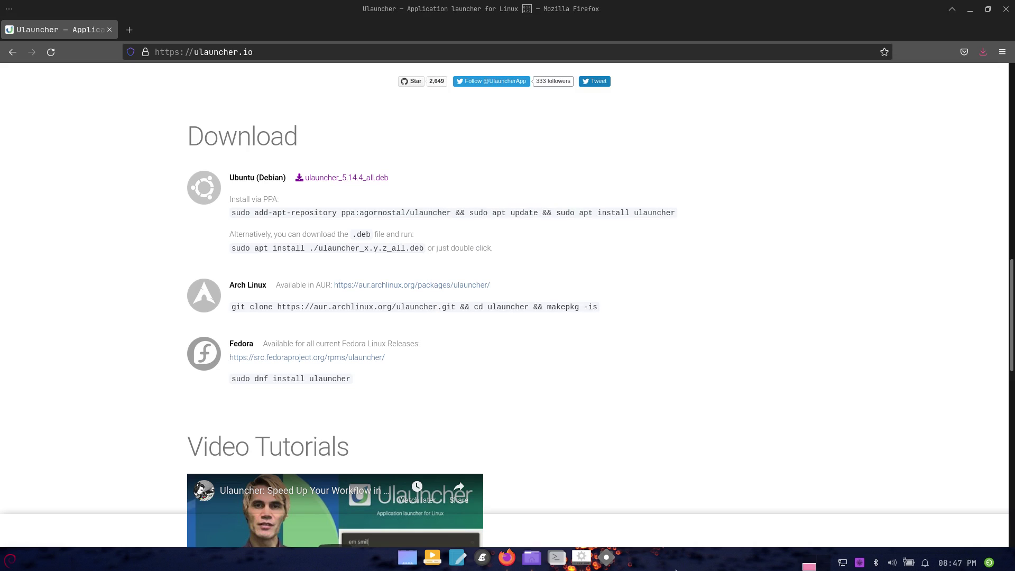
Step: Find and launch Ulauncher from the applications menu, and open its preferences
key("super")
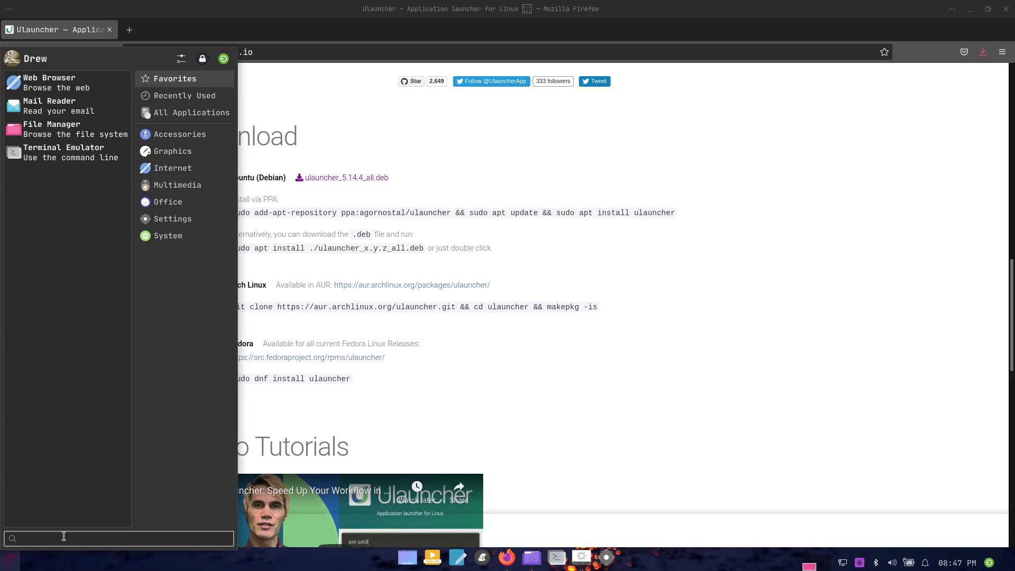
type("ulan")
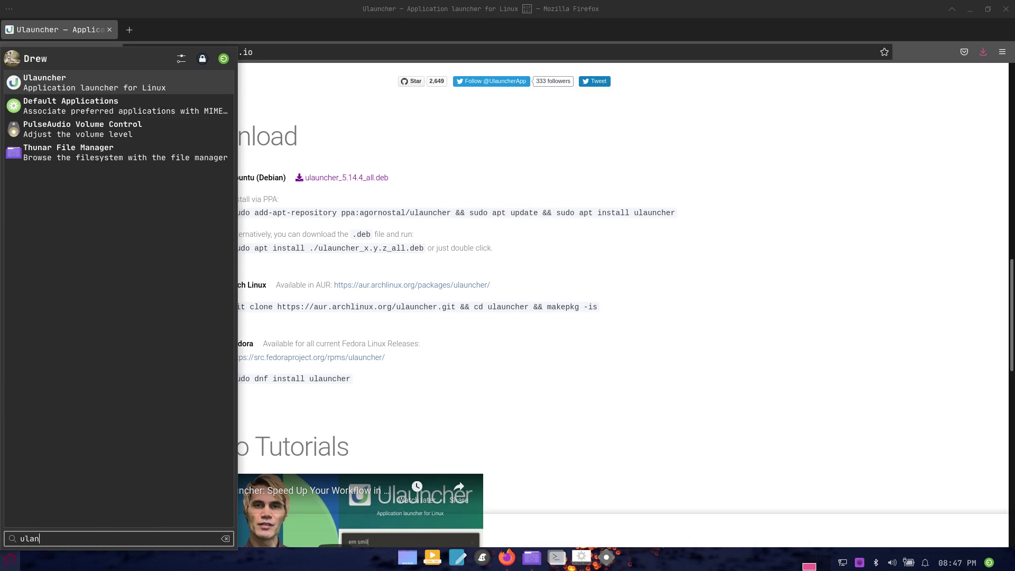
key("BackSpace")
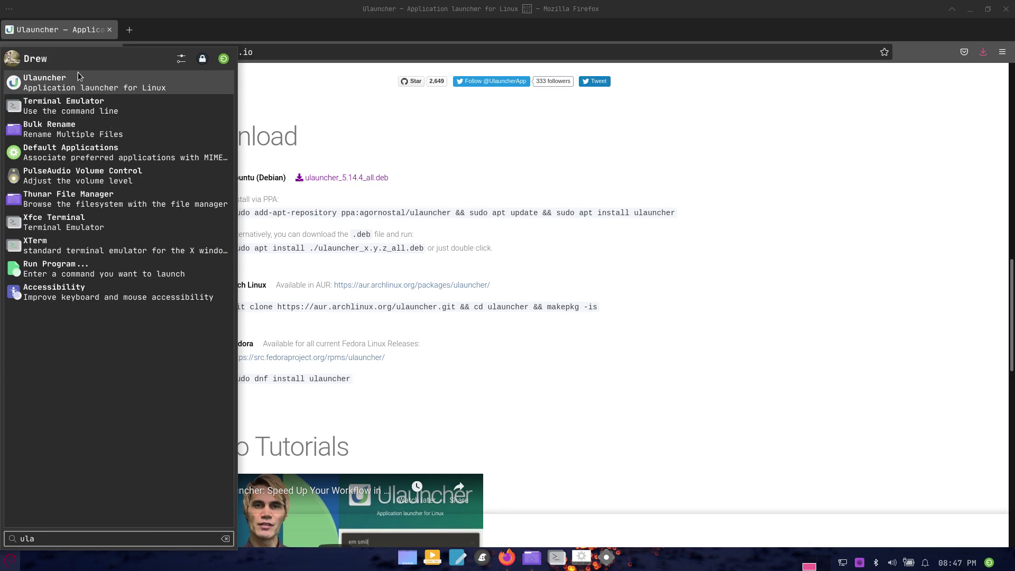
key("Return")
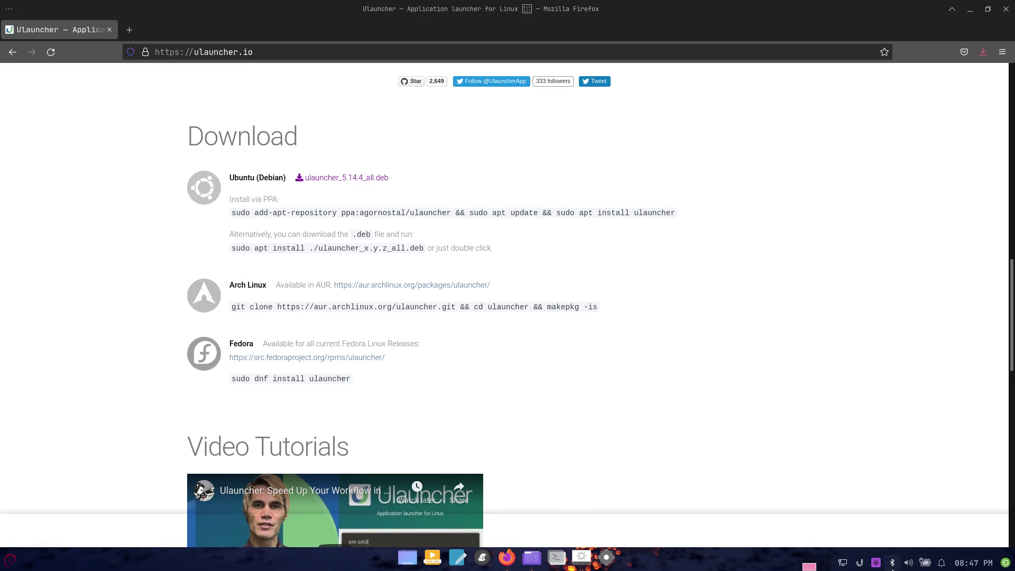
left_click(861, 565)
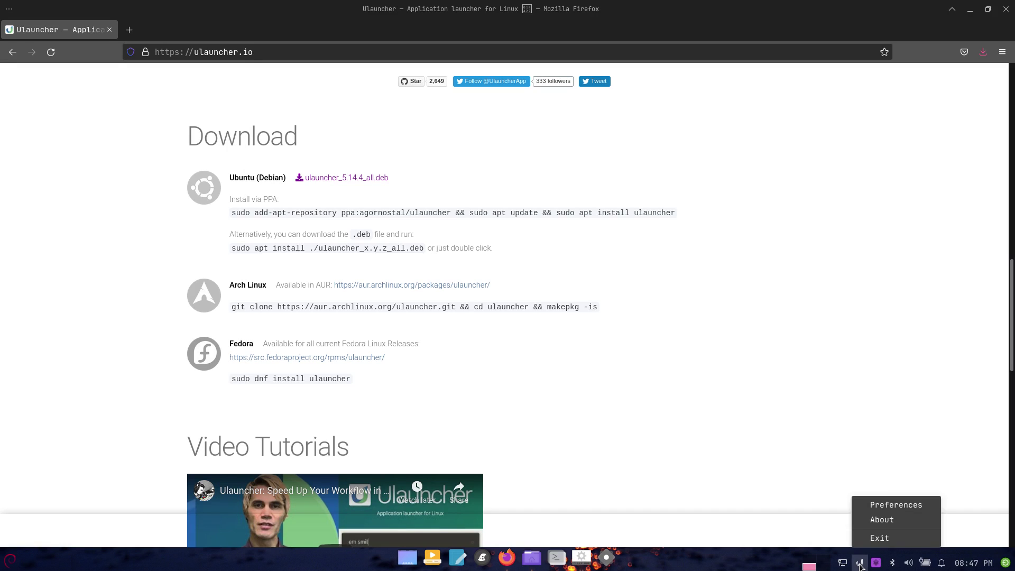
left_click(884, 506)
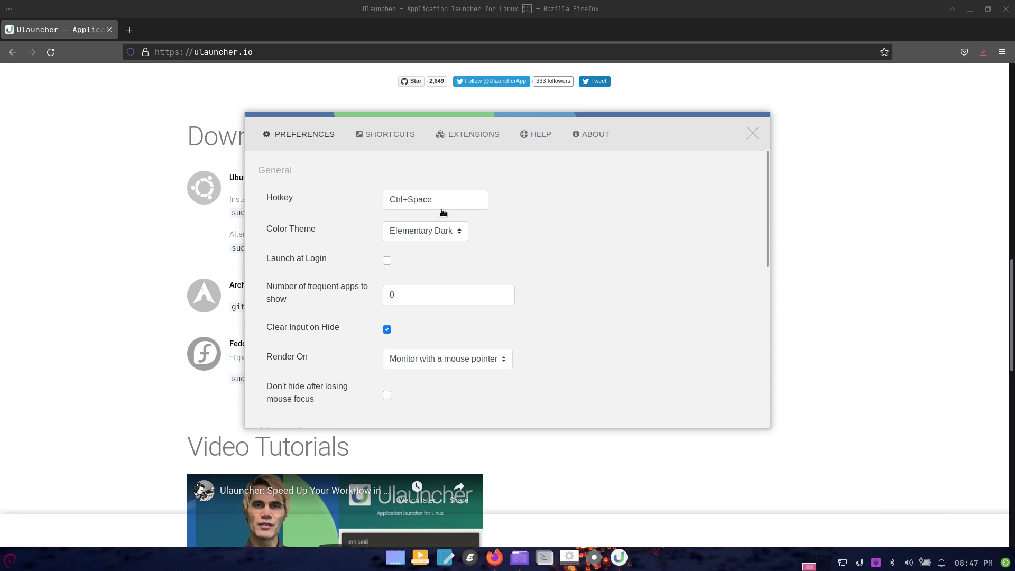
Step: Set Ulauncher's color theme to Elementary Light, enable Launch at Login, and close the preferences
left_click(413, 234)
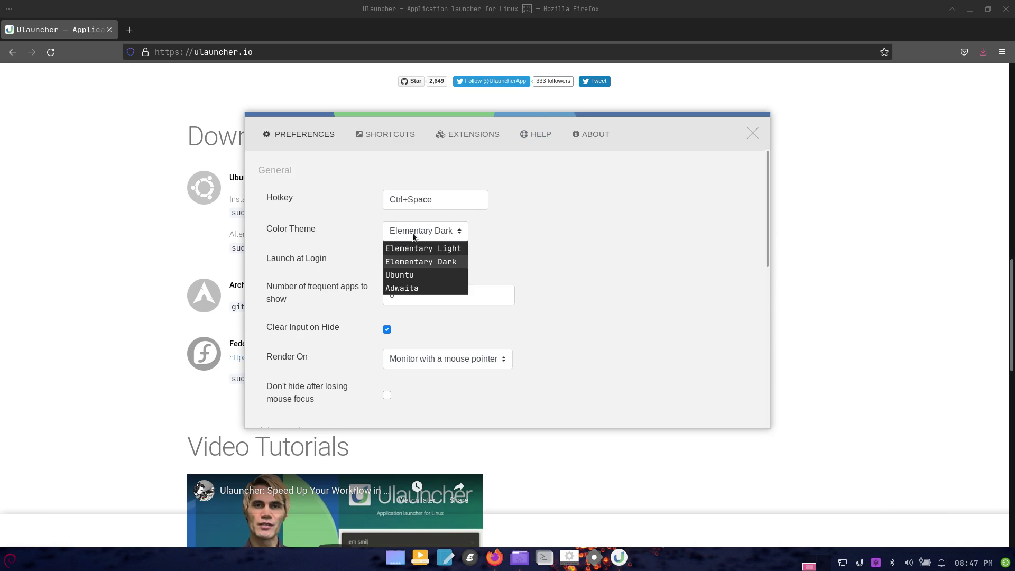
left_click(413, 249)
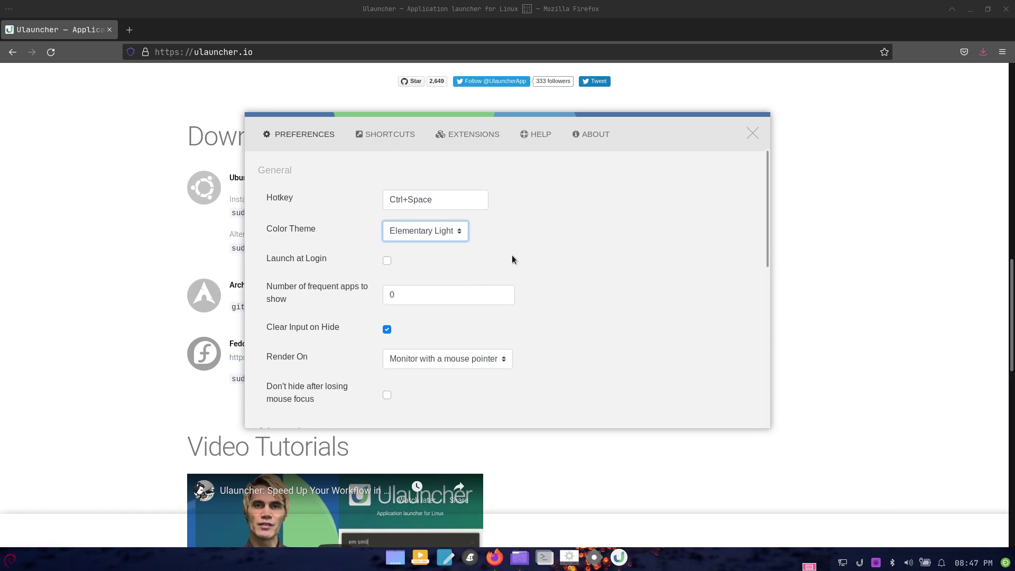
left_click(388, 263)
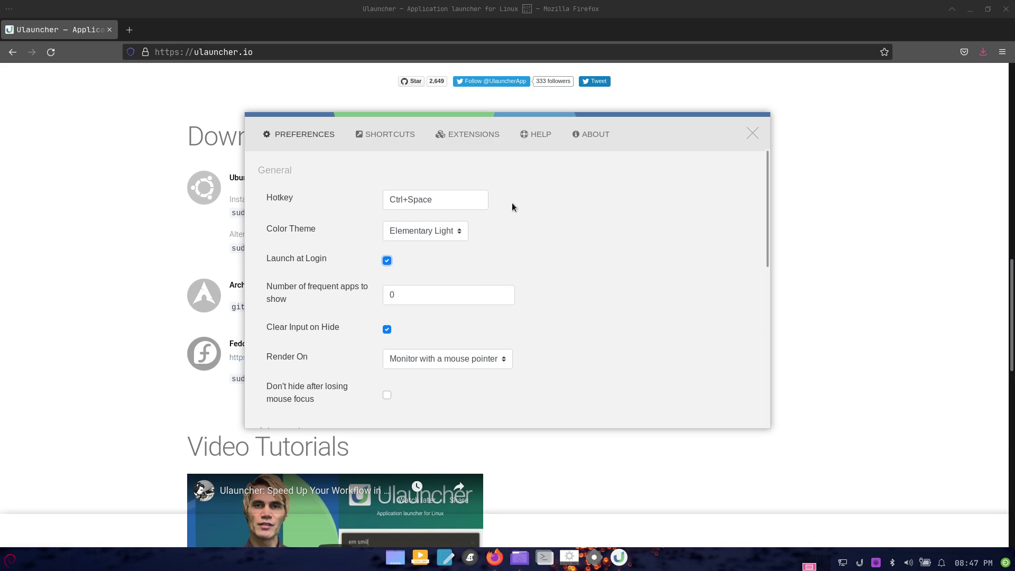
left_click(751, 133)
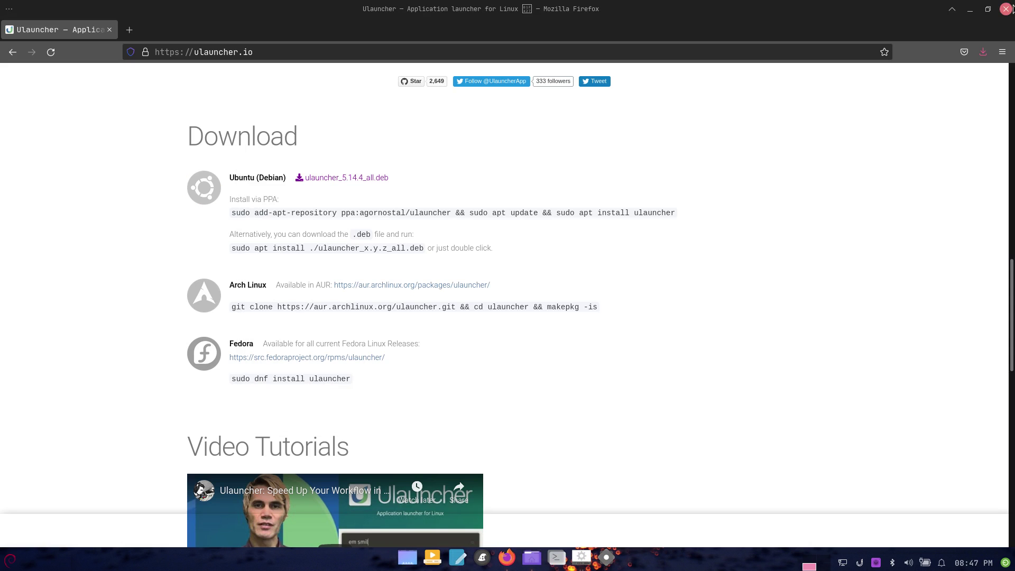
Step: Close the Firefox and Downloads windows to clear the desktop, and bring up the Ulauncher search prompt
left_click(1006, 9)
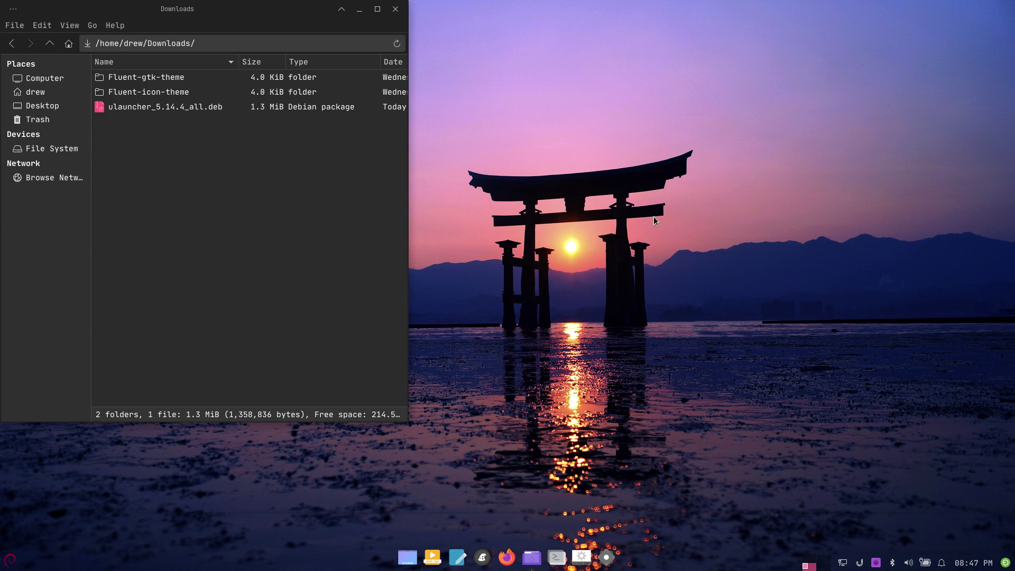
left_click(396, 9)
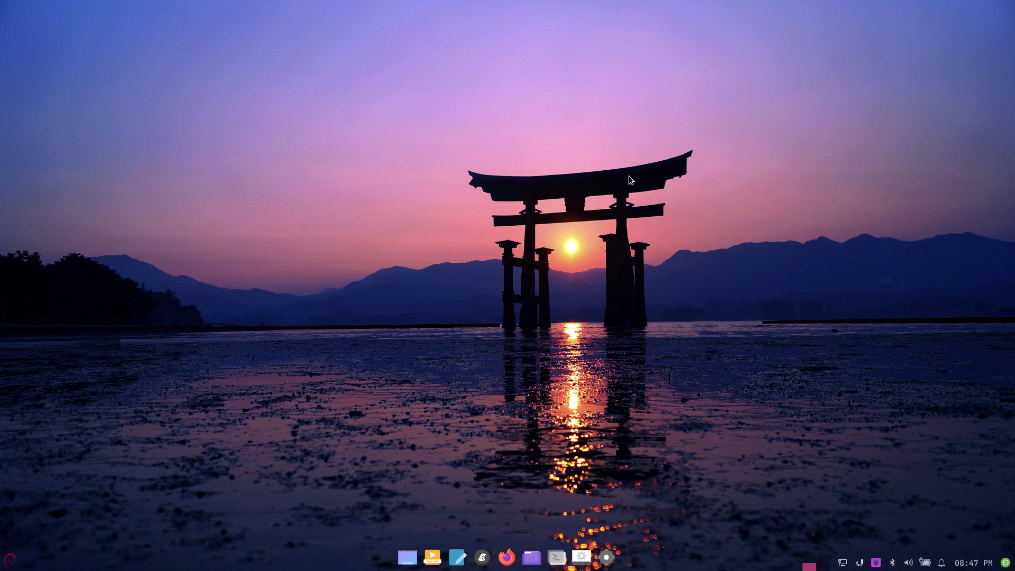
key("ctrl+space")
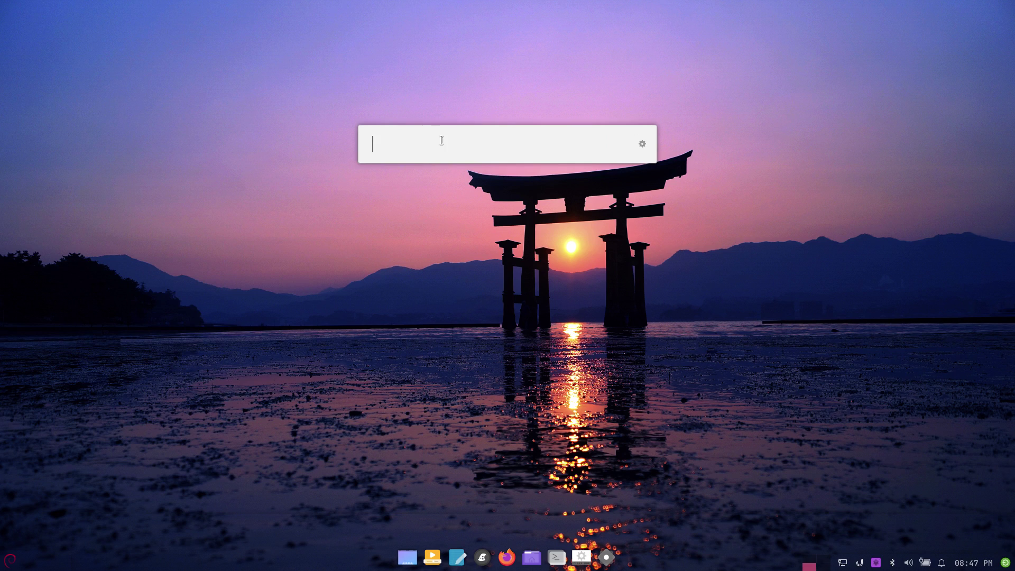
Step: Open the preferences from the Ulauncher prompt, set the color theme to Elementary Dark, and close them
left_click(644, 143)
left_click(453, 231)
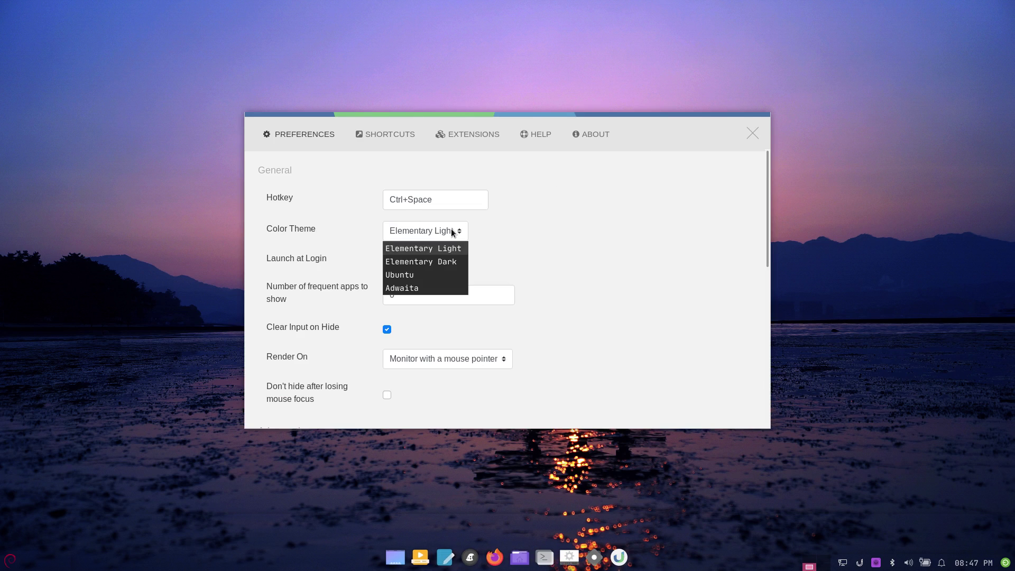
left_click(442, 261)
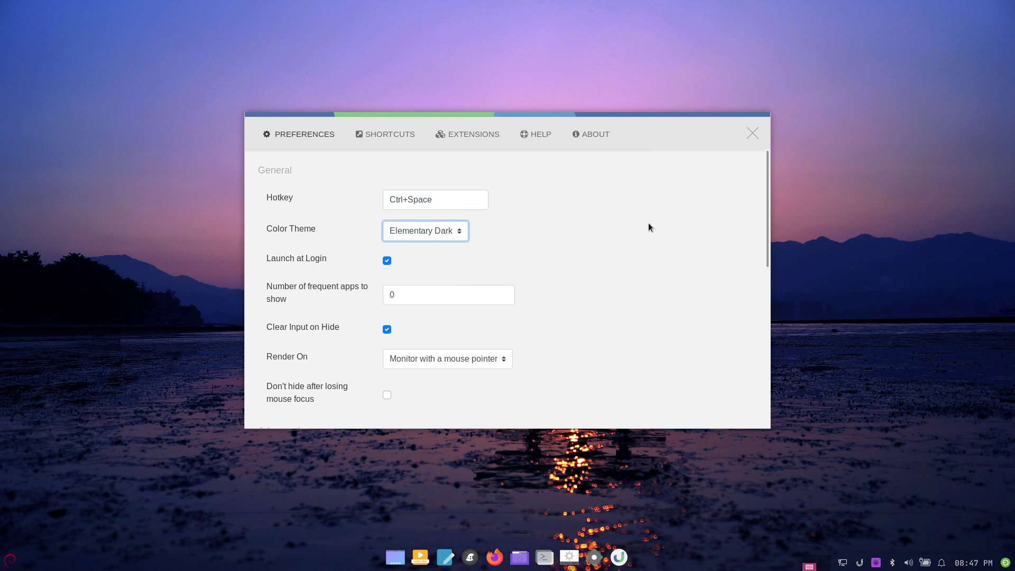
left_click(752, 134)
Step: Test Ulauncher by searching for "fire" and launching Firefox ESR Web Browser, and close the browser window
key("ctrl+space")
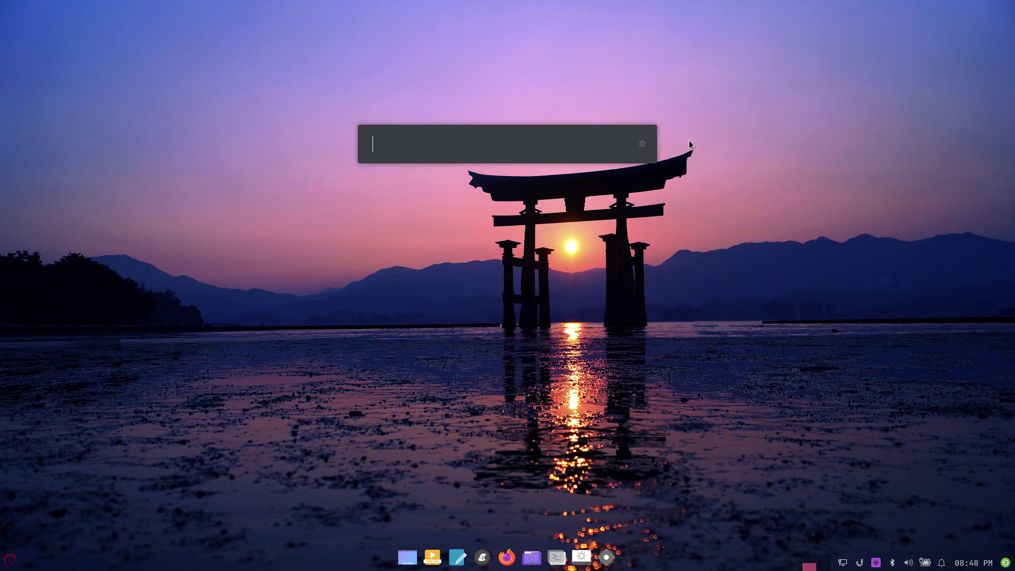
type("fire")
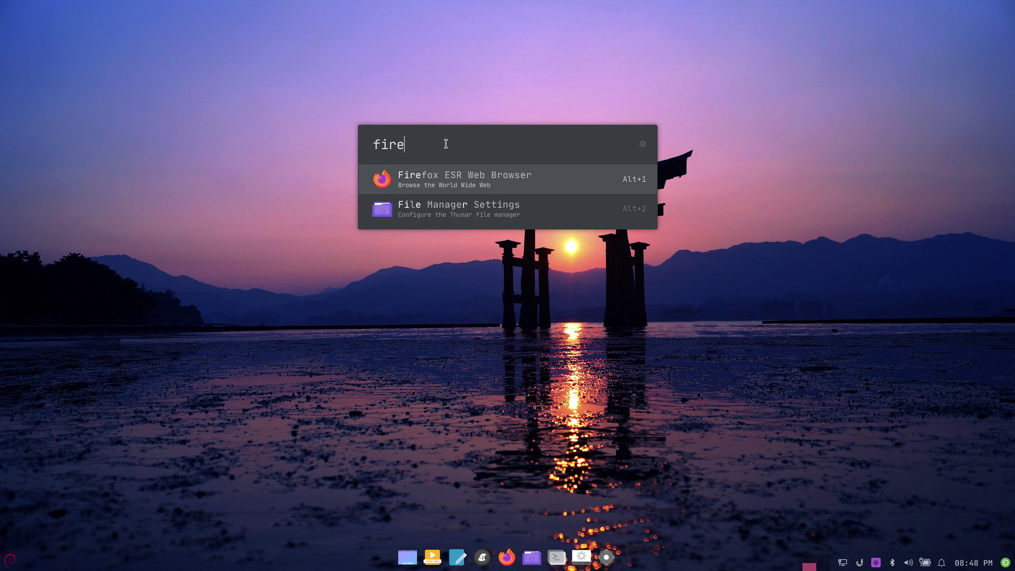
key("Return")
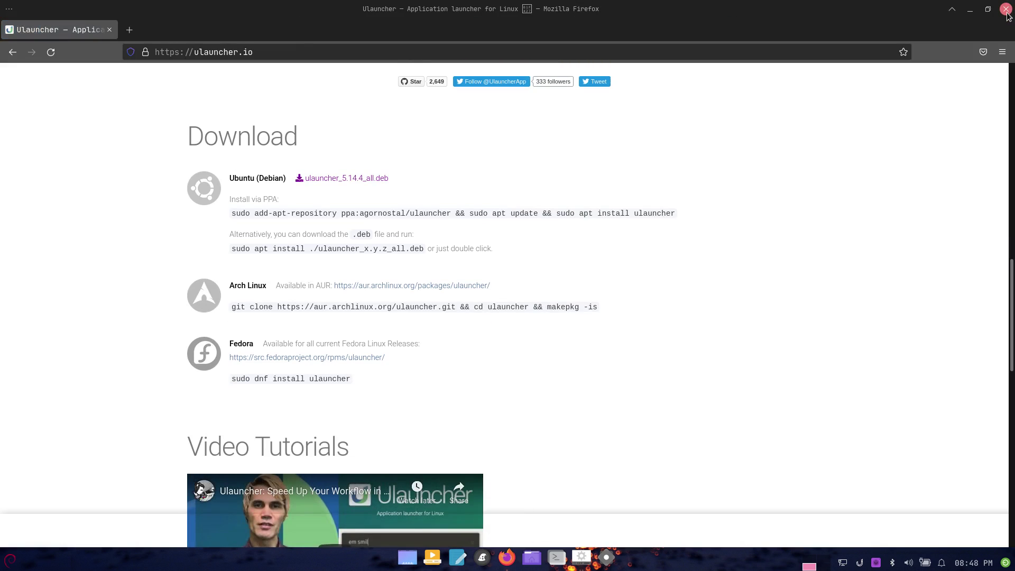
left_click(1006, 9)
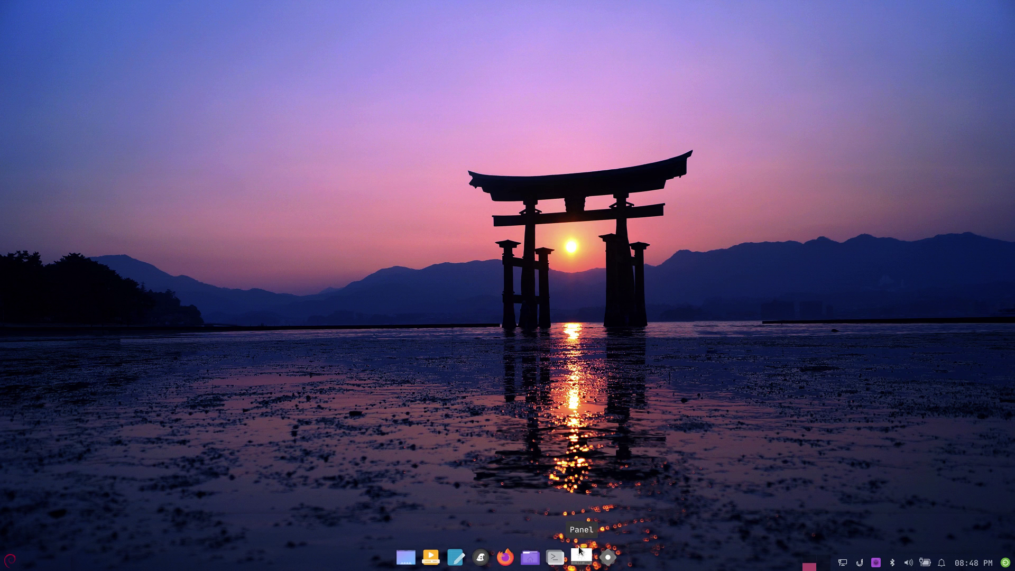
Step: Run a Google search for "baseball" from the Ulauncher prompt, and close the browser that opens
key("ctrl+space")
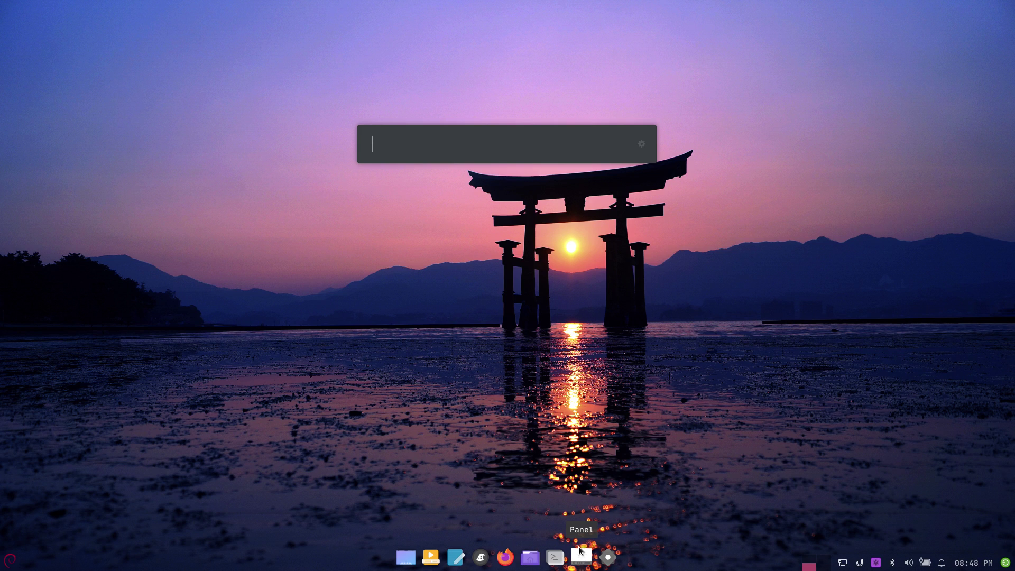
type("baseball")
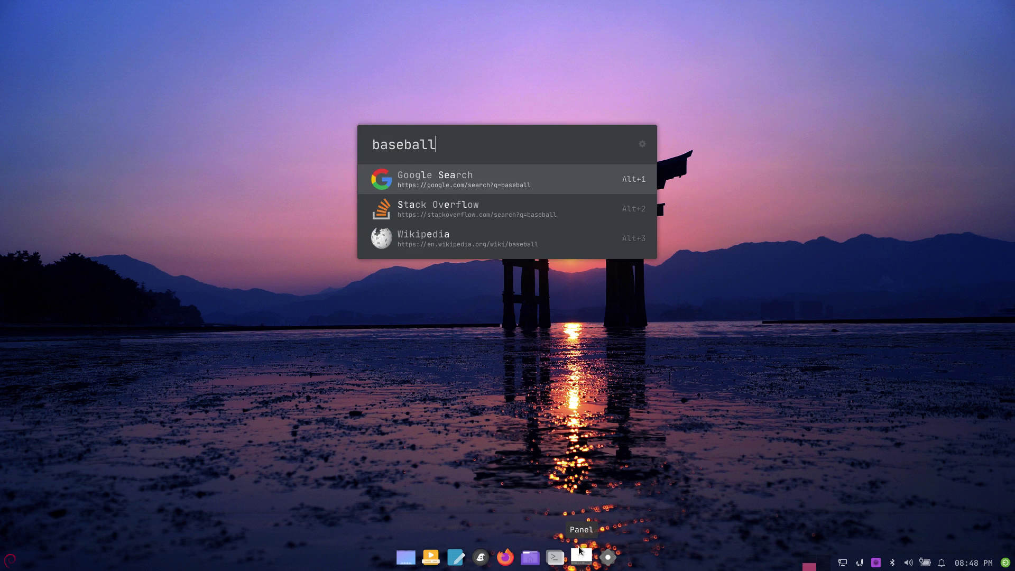
left_click(484, 180)
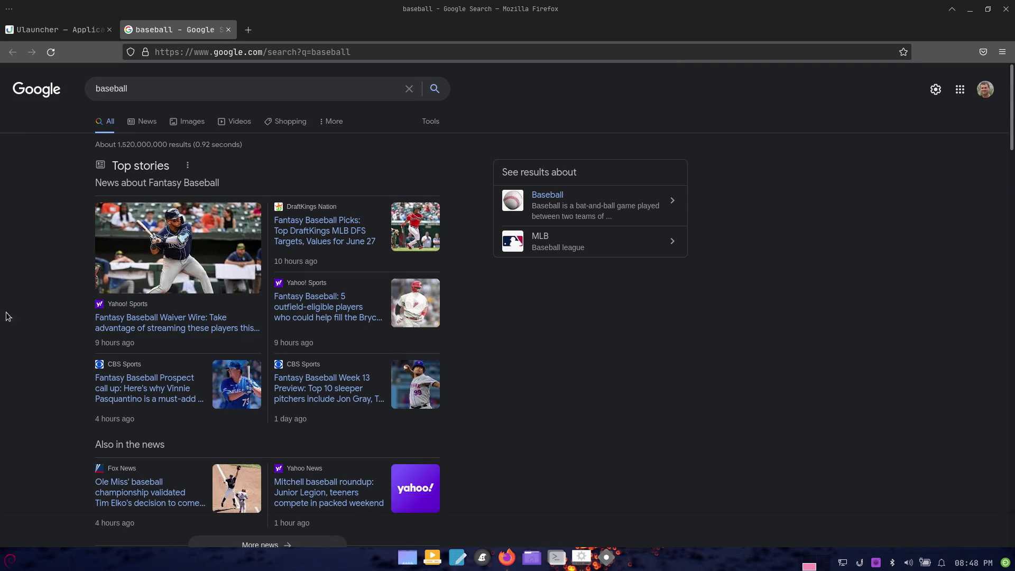
left_click(1006, 9)
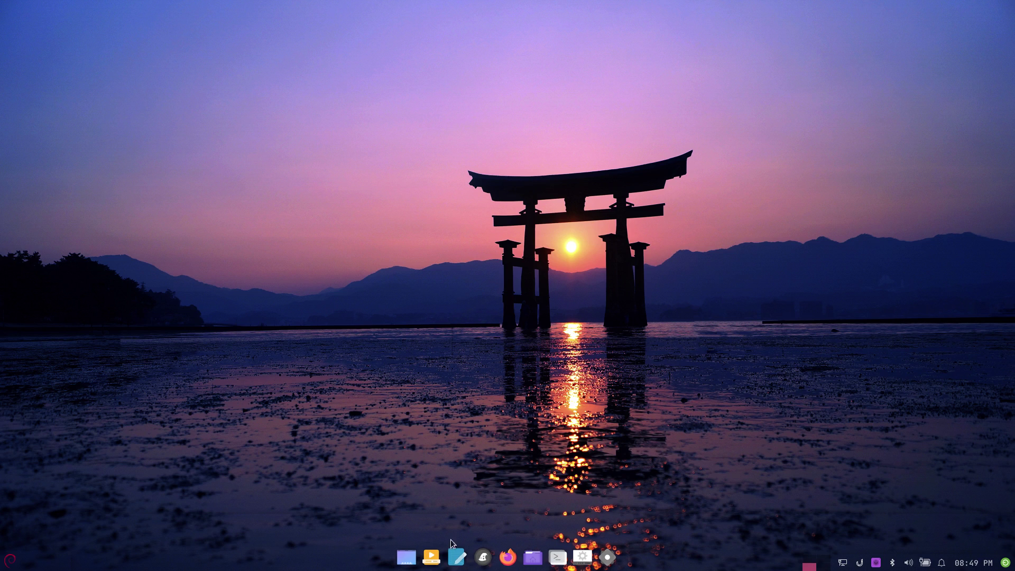
Step: Search the applications menu for "start" and open the Application Autostart list in Session and Startup
left_click(11, 560)
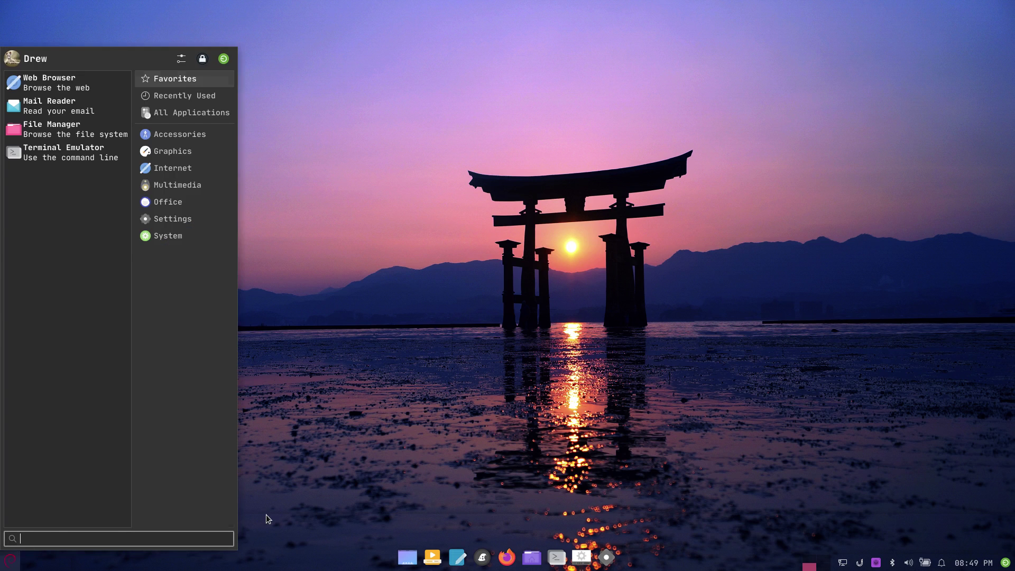
type("start")
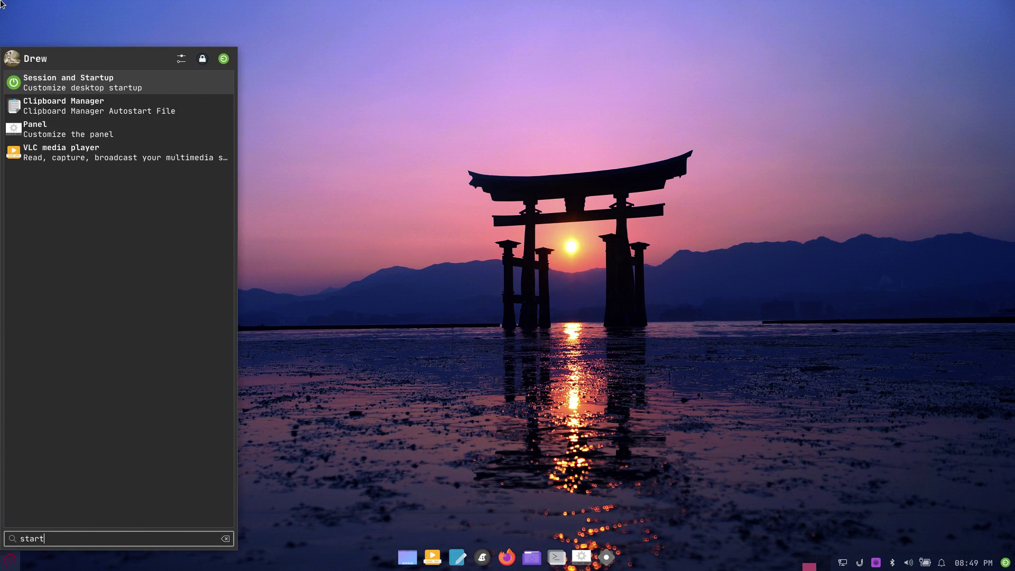
left_click(128, 75)
left_click(133, 42)
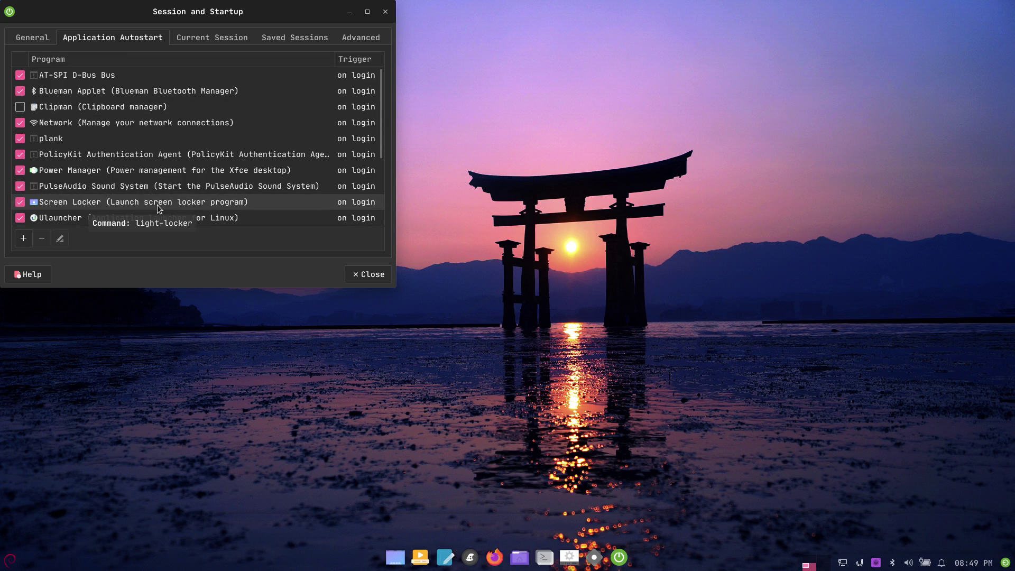
Step: Review the plank autostart entry's name, command and trigger without changing them, and close Session and Startup
left_click(53, 139)
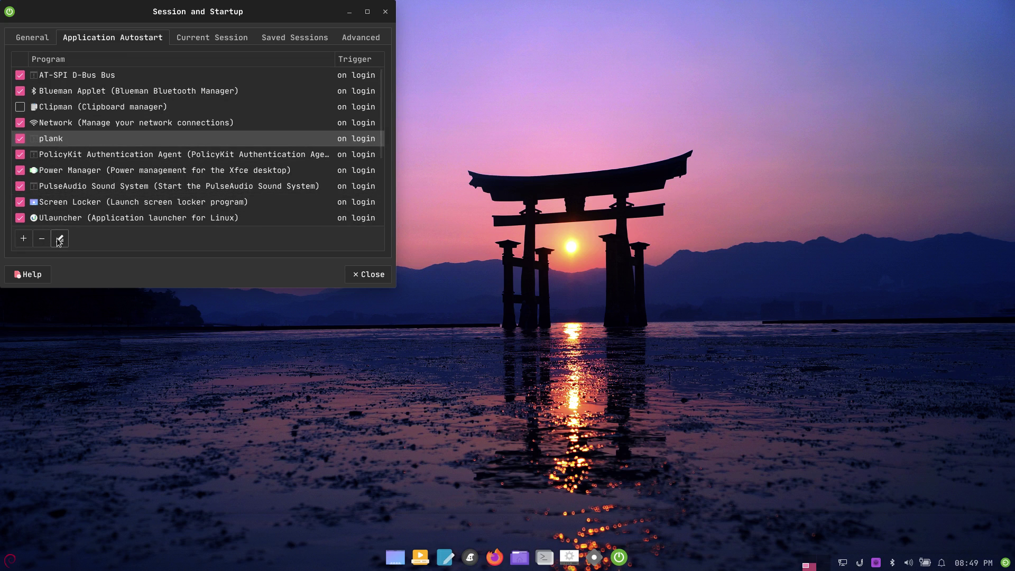
left_click(59, 238)
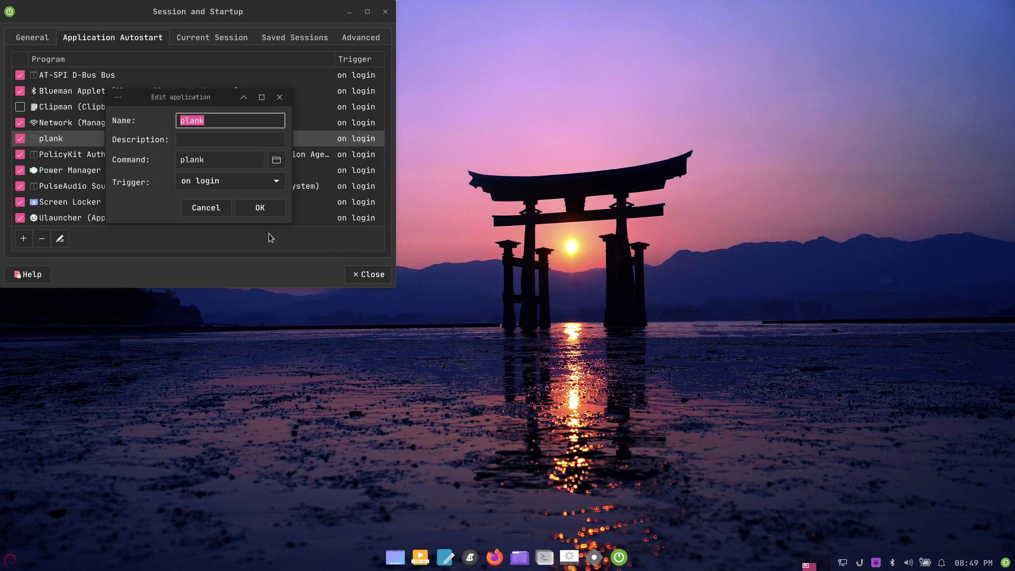
left_click(268, 212)
left_click(372, 275)
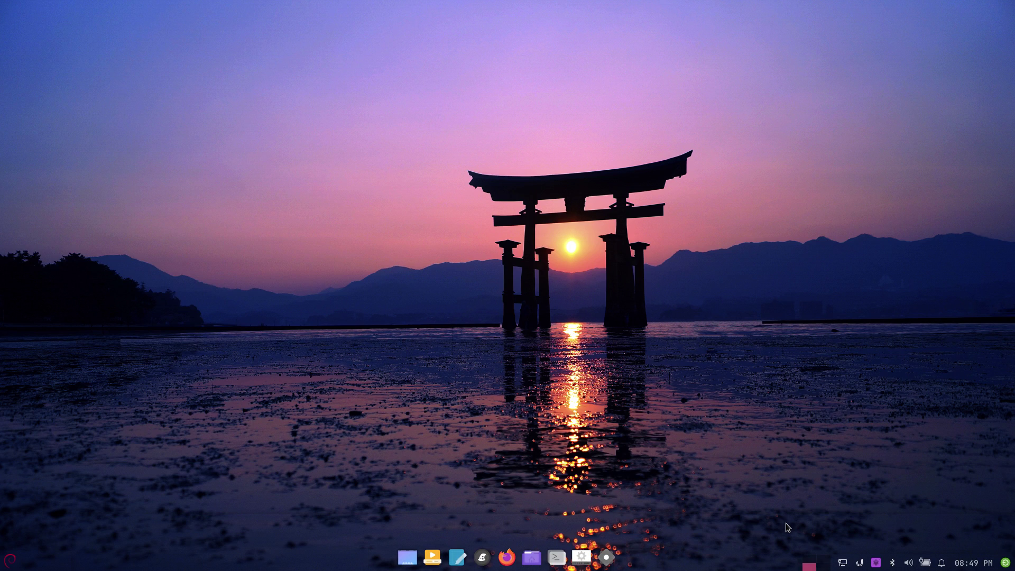
left_click(826, 566)
left_click(880, 564)
left_click(905, 525)
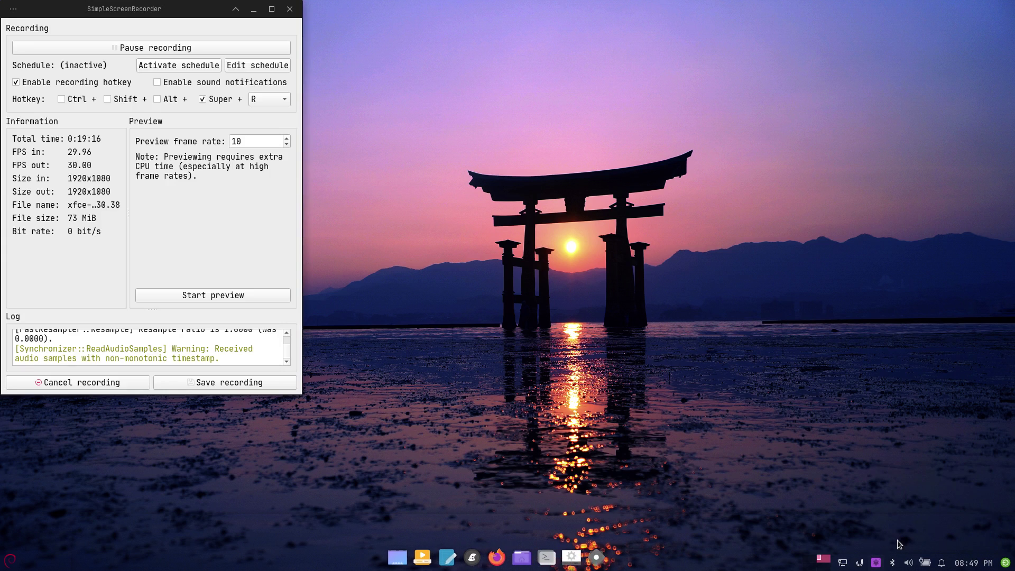